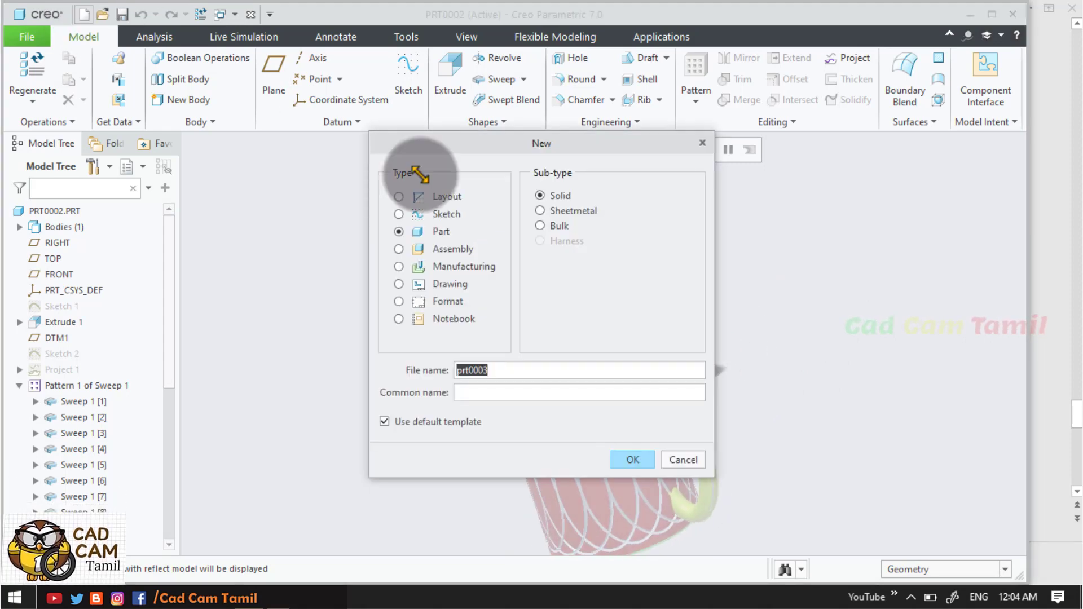
# Step: Create a new solid part named Ex_50 without using the default template
pyautogui.click(384, 422)
pyautogui.moveTo(515, 373); pyautogui.dragTo(395, 370)
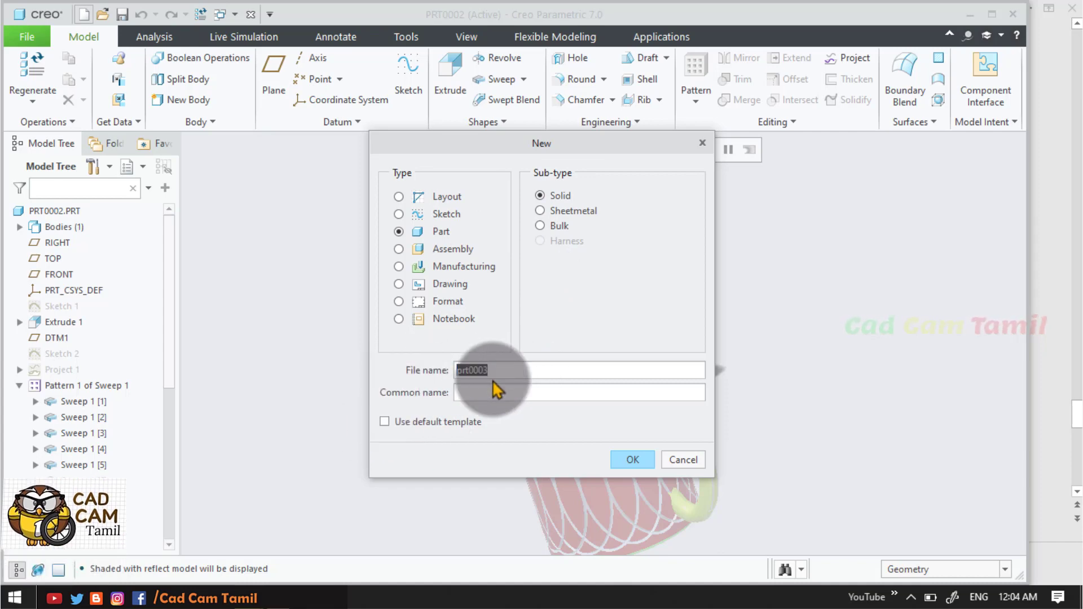
pyautogui.press('BackSpace')
pyautogui.write('Ex_50')
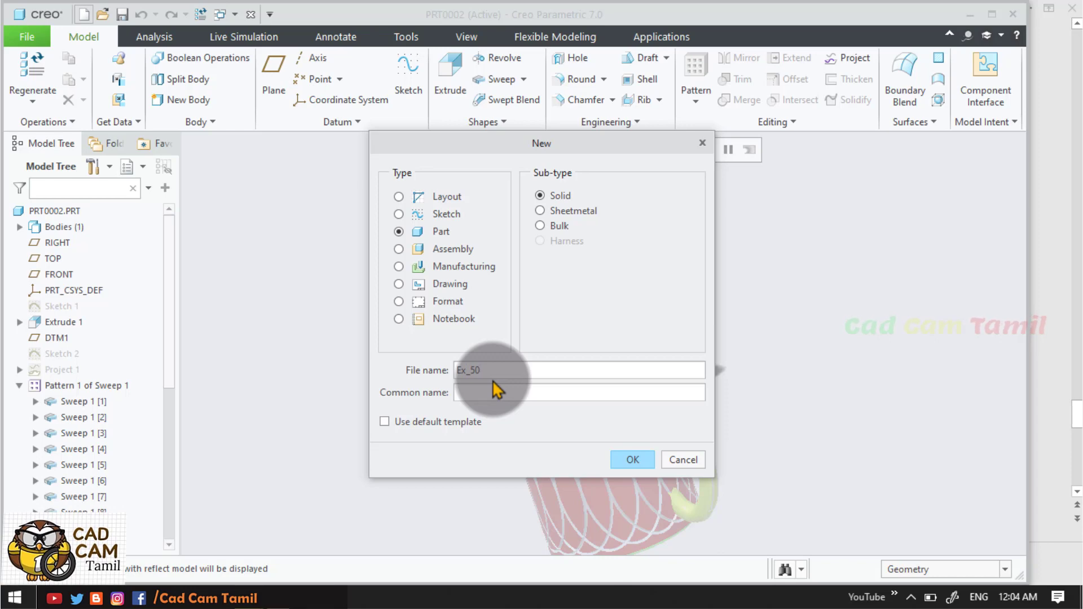
pyautogui.click(634, 462)
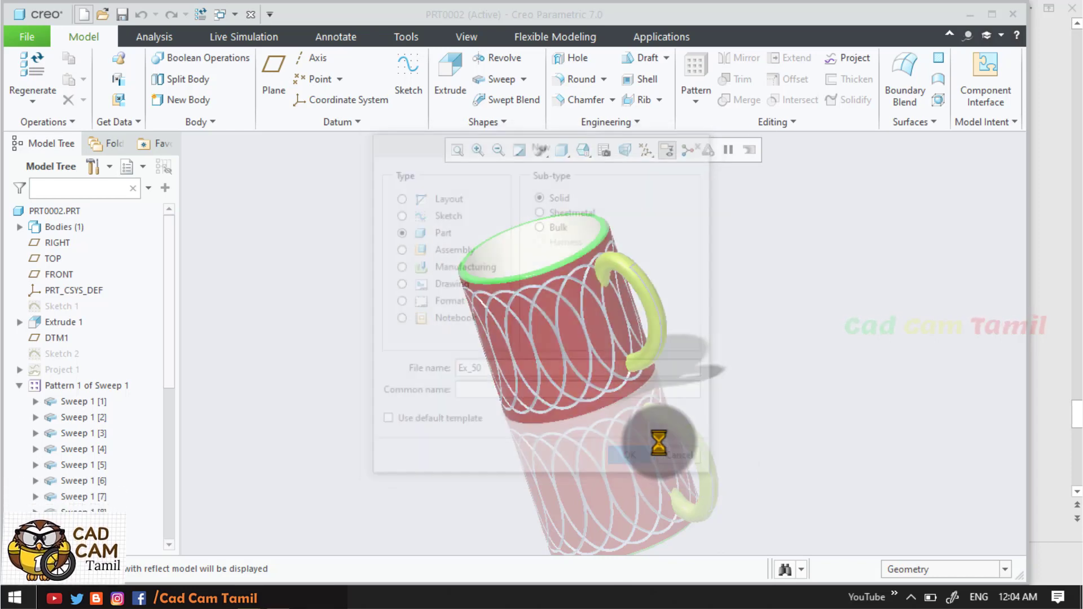
# Step: Choose mmns_part_solid_abs as the template for the new part
pyautogui.scroll(-3, 434, 253)
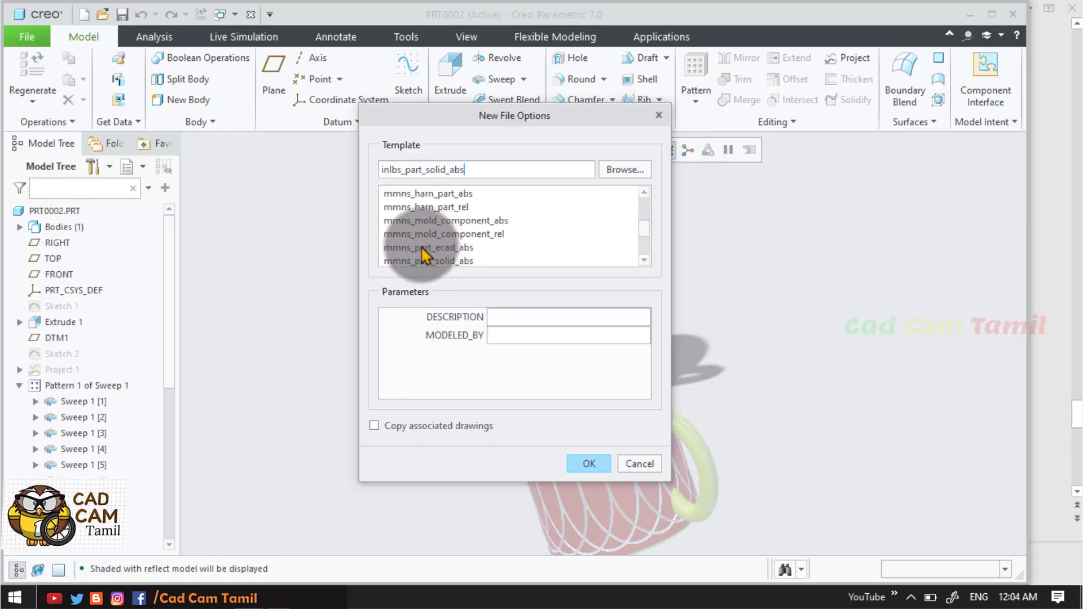
pyautogui.click(415, 222)
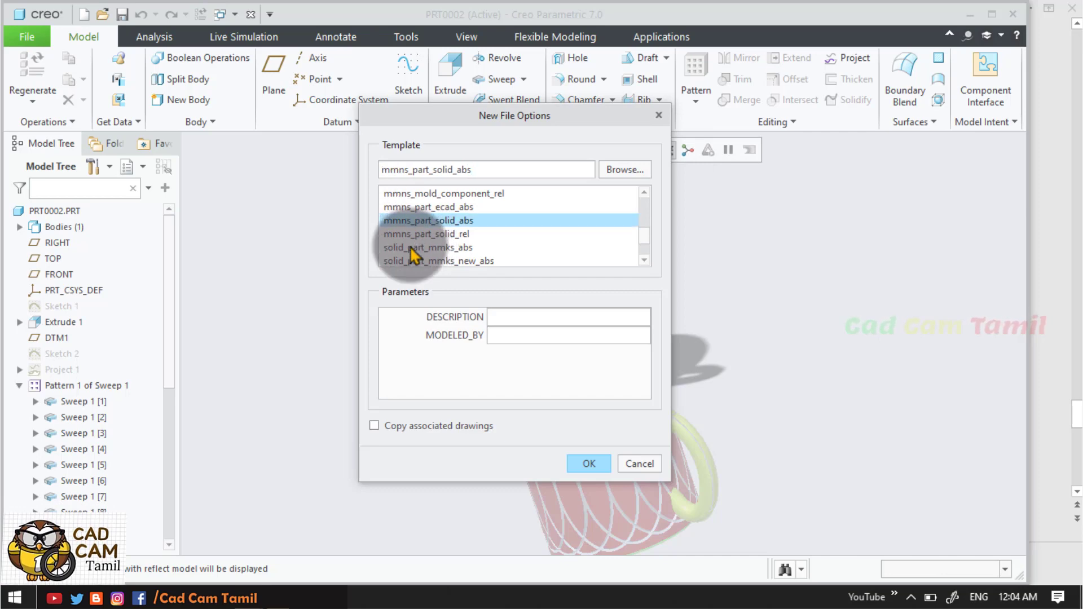
pyautogui.click(584, 463)
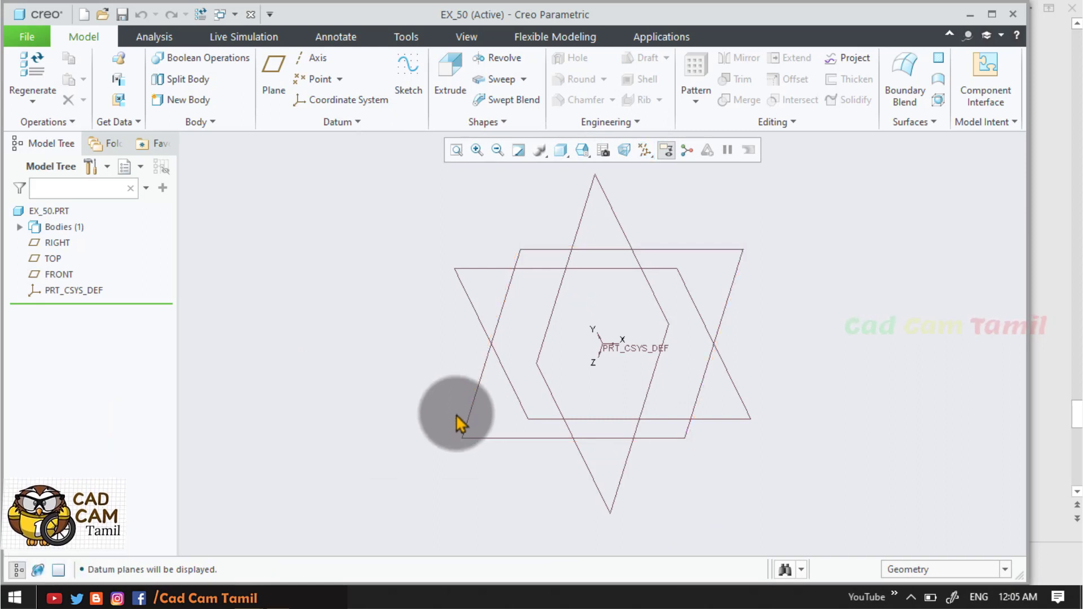
# Step: Start a sketch on the TOP plane and draw a circle about 379 mm in diameter centred on the origin
pyautogui.click(467, 415)
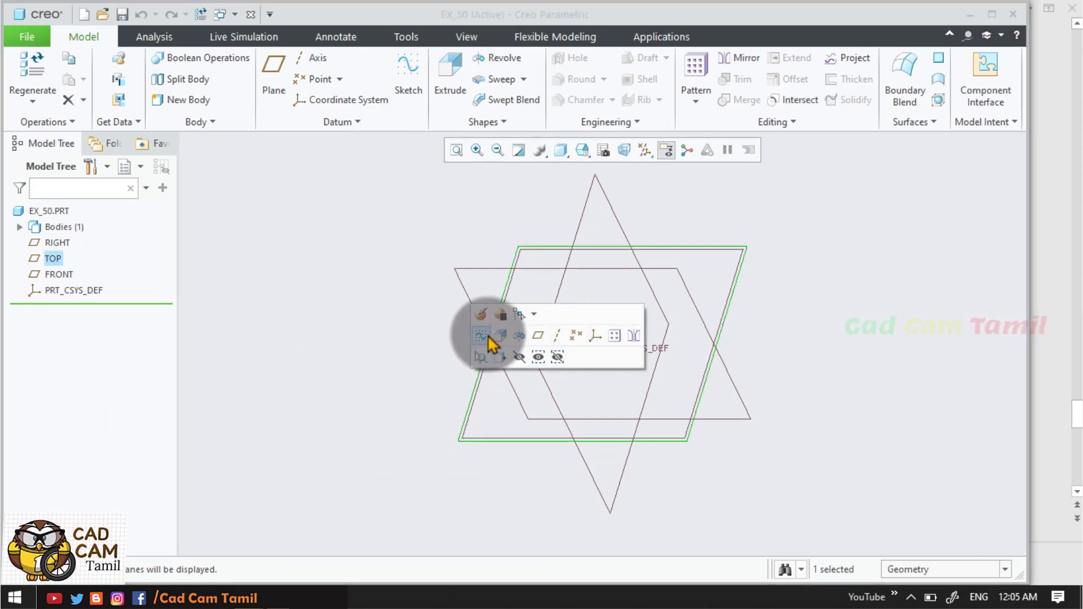
pyautogui.click(486, 355)
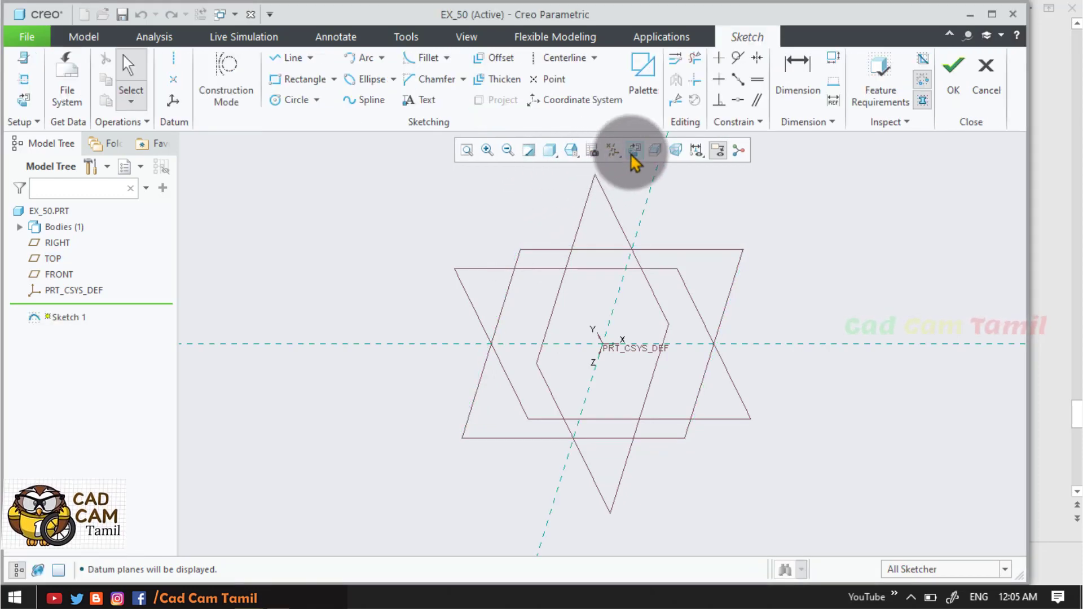
pyautogui.click(294, 100)
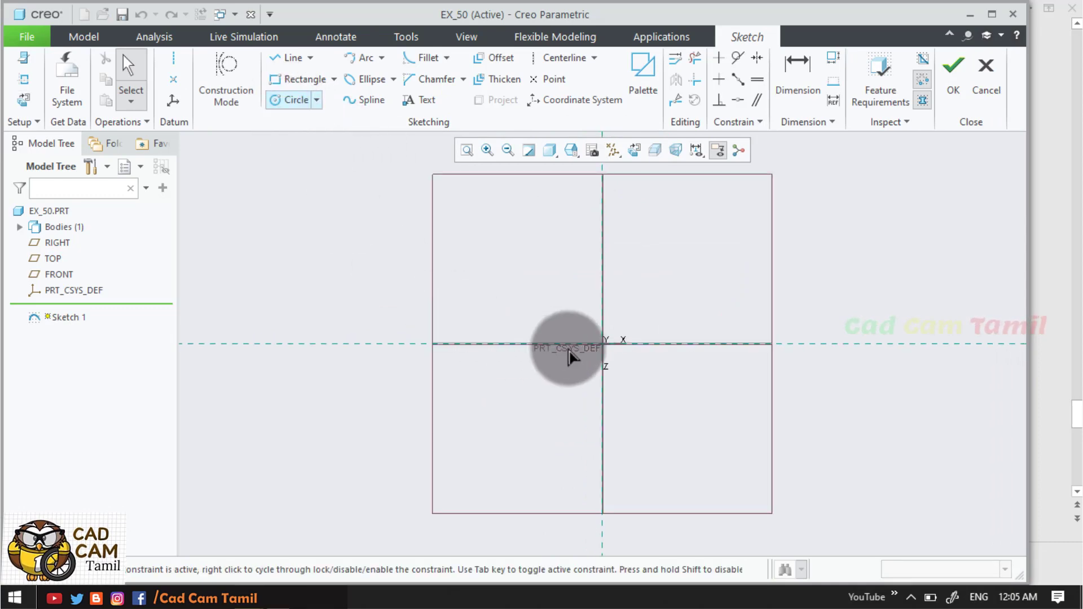
pyautogui.click(603, 343)
pyautogui.click(705, 269)
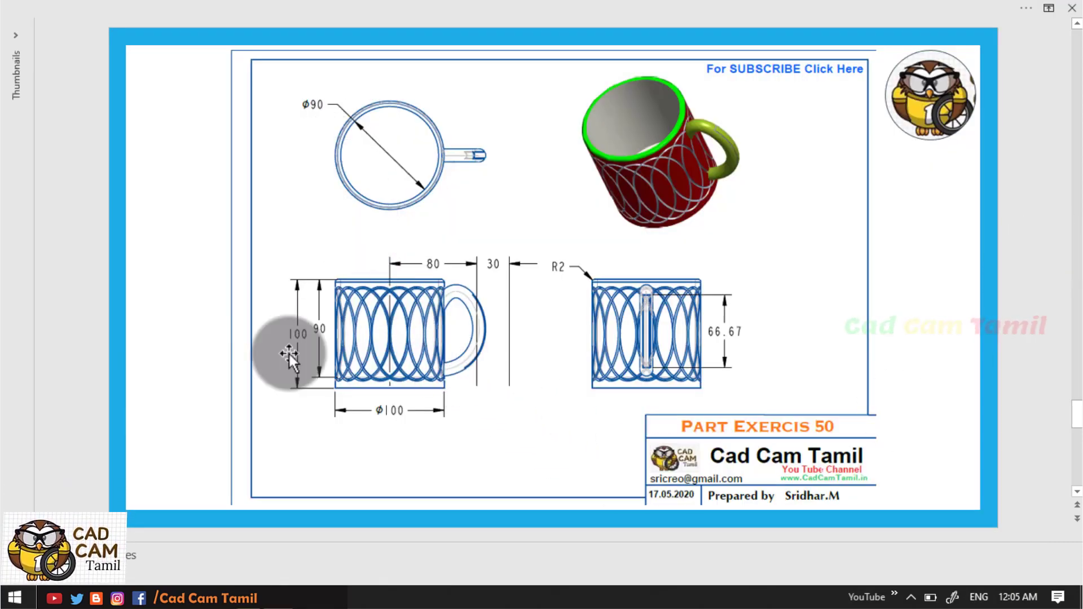
# Step: Set the circle's diameter to 100 mm and finish the sketch
pyautogui.moveTo(248, 598)
pyautogui.click(243, 536)
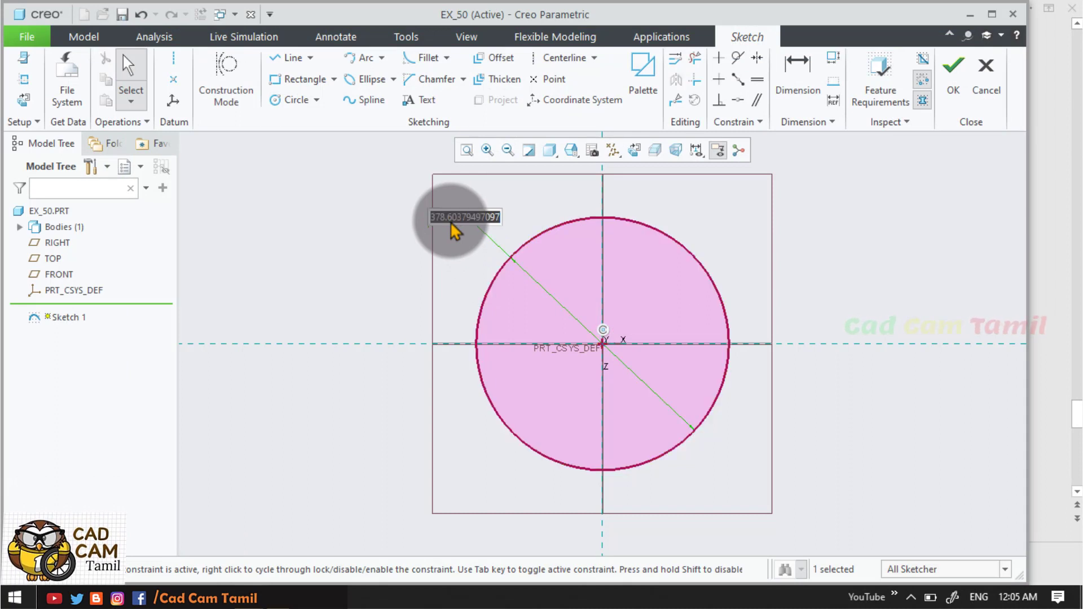
pyautogui.write('00')
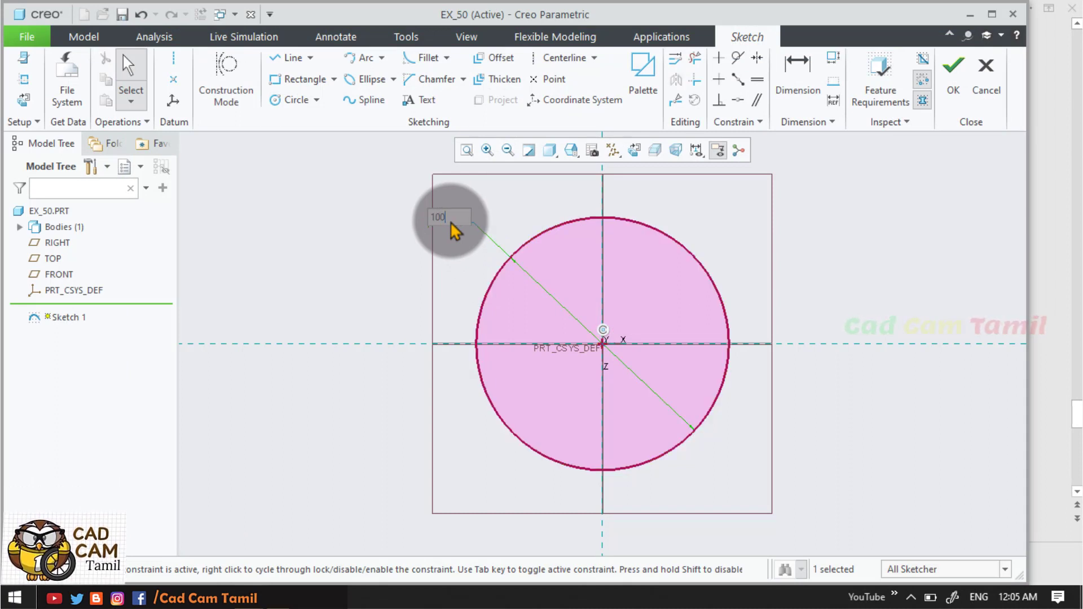
pyautogui.press('Return')
pyautogui.click(953, 70)
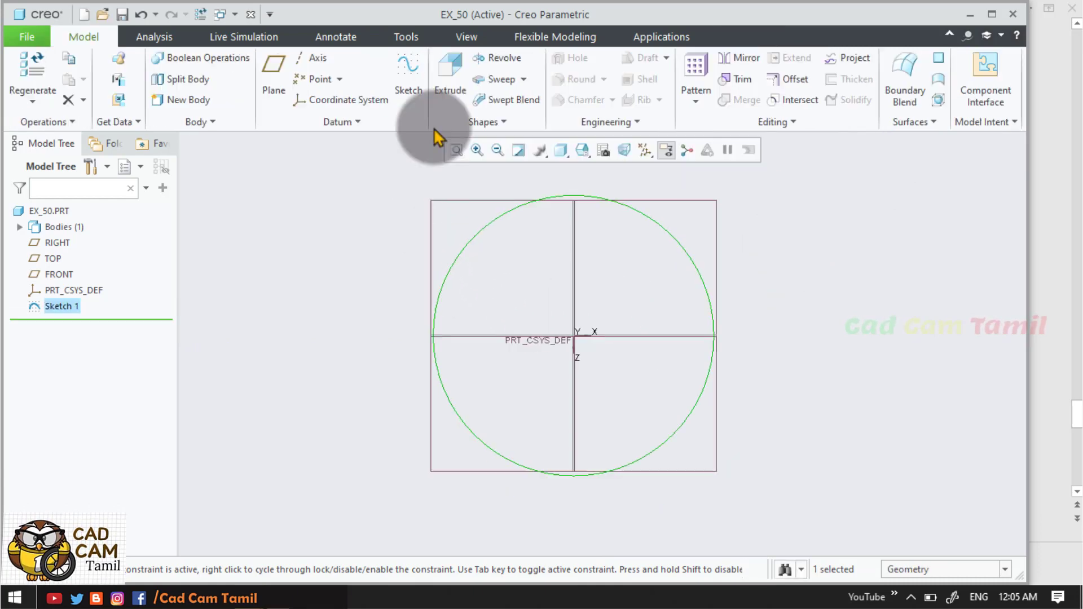
# Step: Extrude the circle 100 mm into a solid cylinder
pyautogui.click(440, 90)
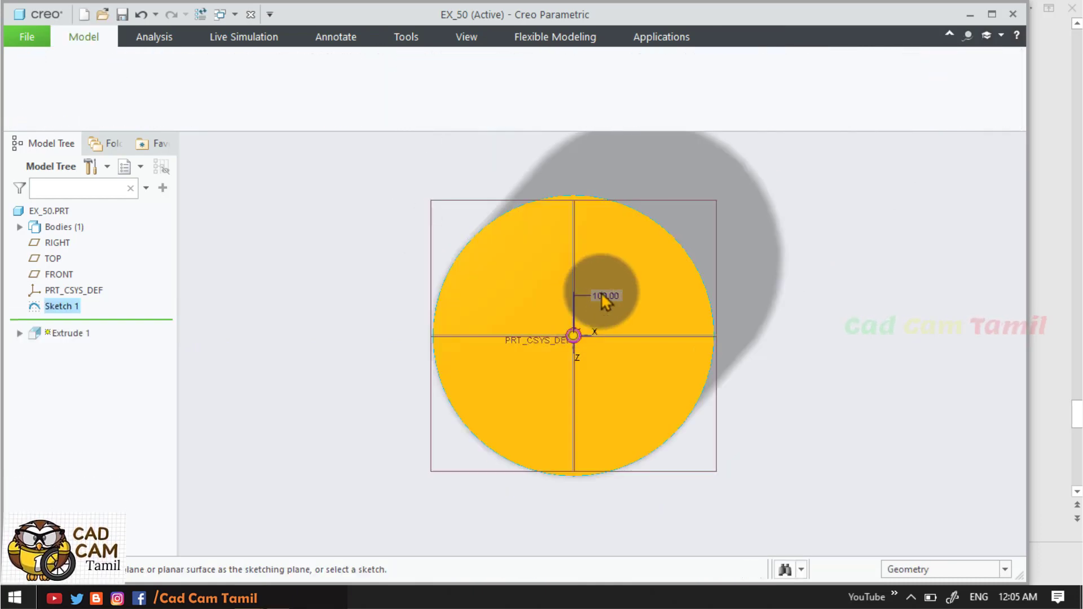
pyautogui.moveTo(604, 290)
pyautogui.mouseDown(button='middle')
pyautogui.moveTo(545, 364)
pyautogui.moveTo(580, 346)
pyautogui.moveTo(565, 366)
pyautogui.moveTo(530, 327)
pyautogui.mouseUp(button='middle')
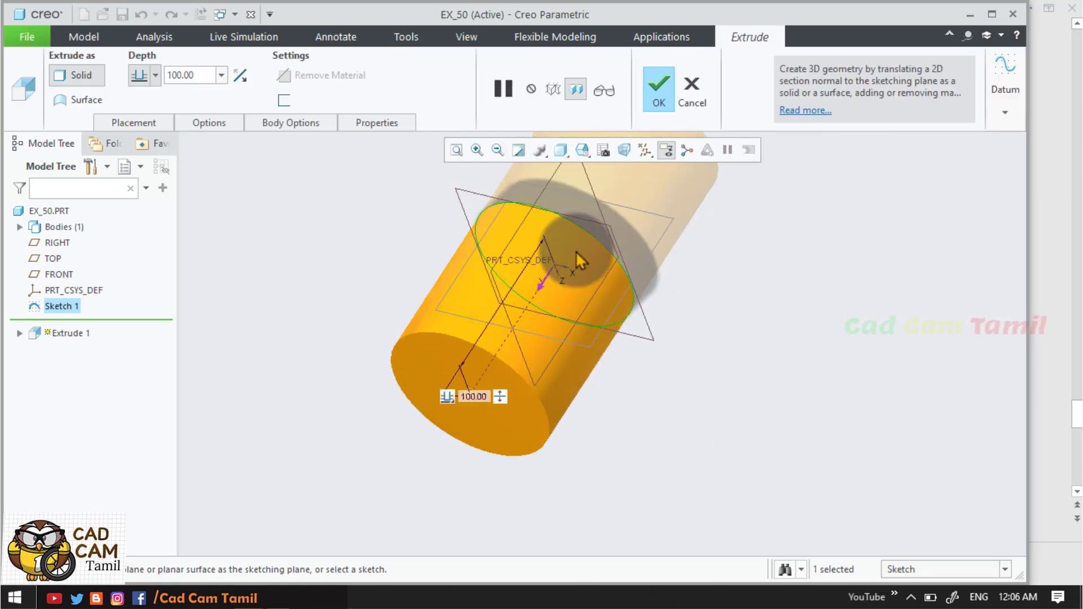
pyautogui.click(659, 88)
pyautogui.click(597, 442)
# Step: Change the model's display style to Shading
pyautogui.moveTo(469, 374); pyautogui.dragTo(557, 370, button='middle')
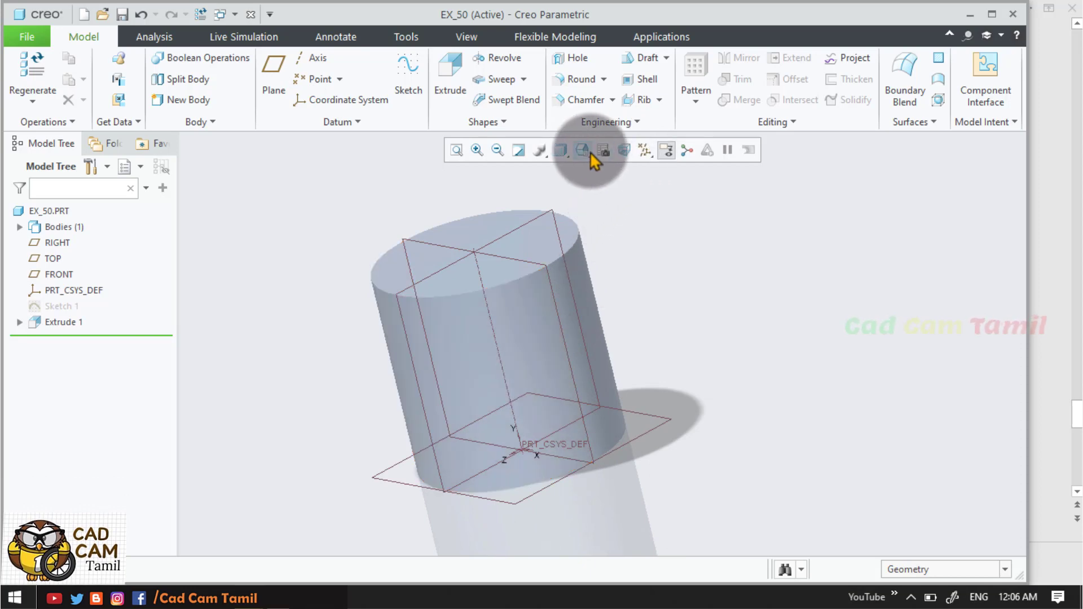
pyautogui.click(561, 150)
pyautogui.click(565, 206)
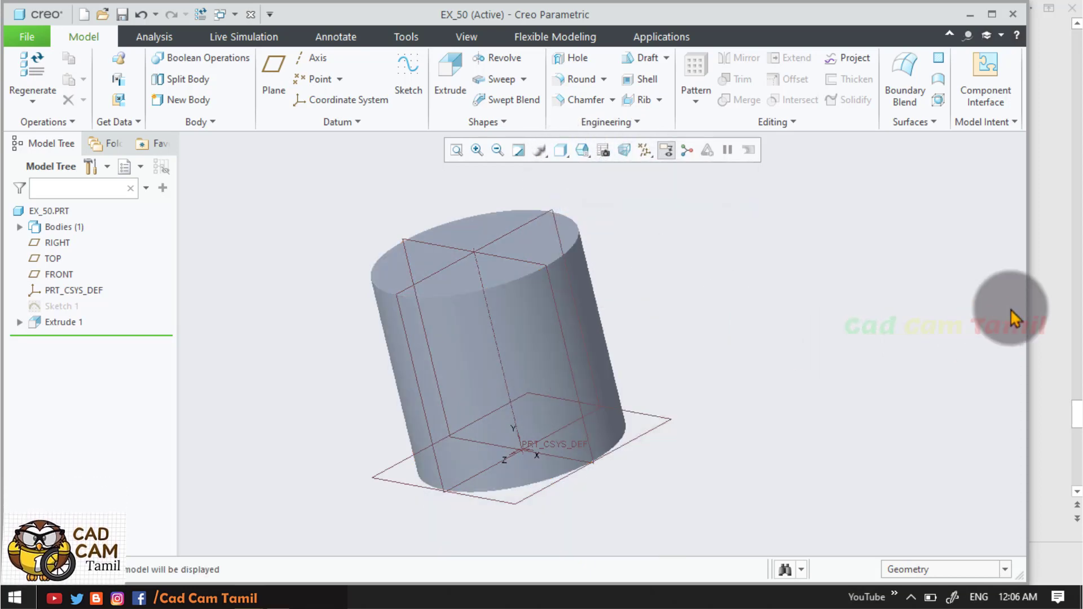
# Step: Consult the mug reference drawing and create a datum plane offset 80 mm from the RIGHT plane
pyautogui.click(1035, 290)
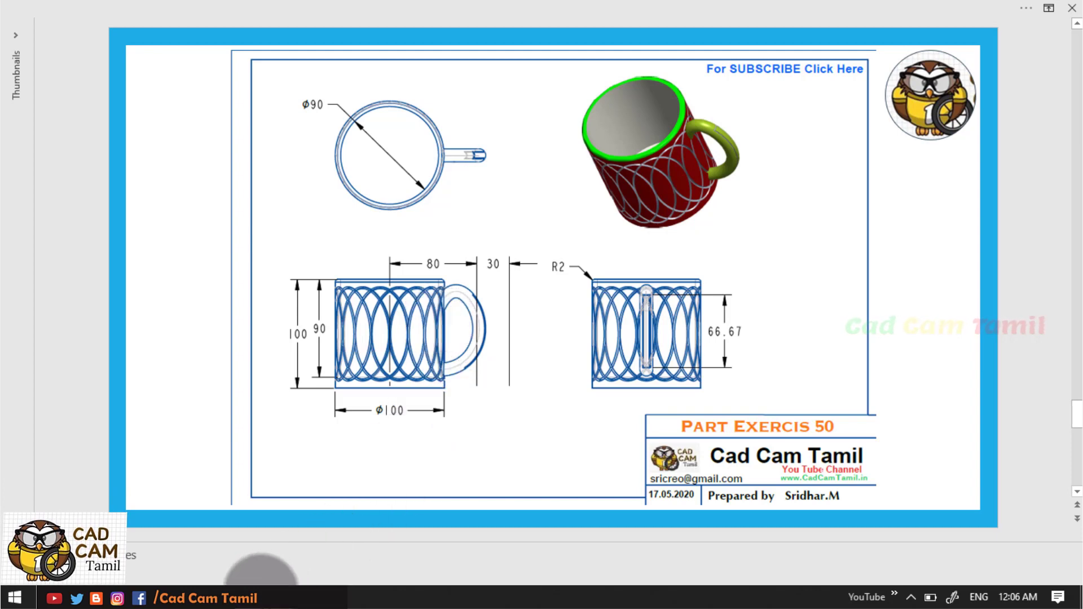
pyautogui.moveTo(263, 593)
pyautogui.click(235, 535)
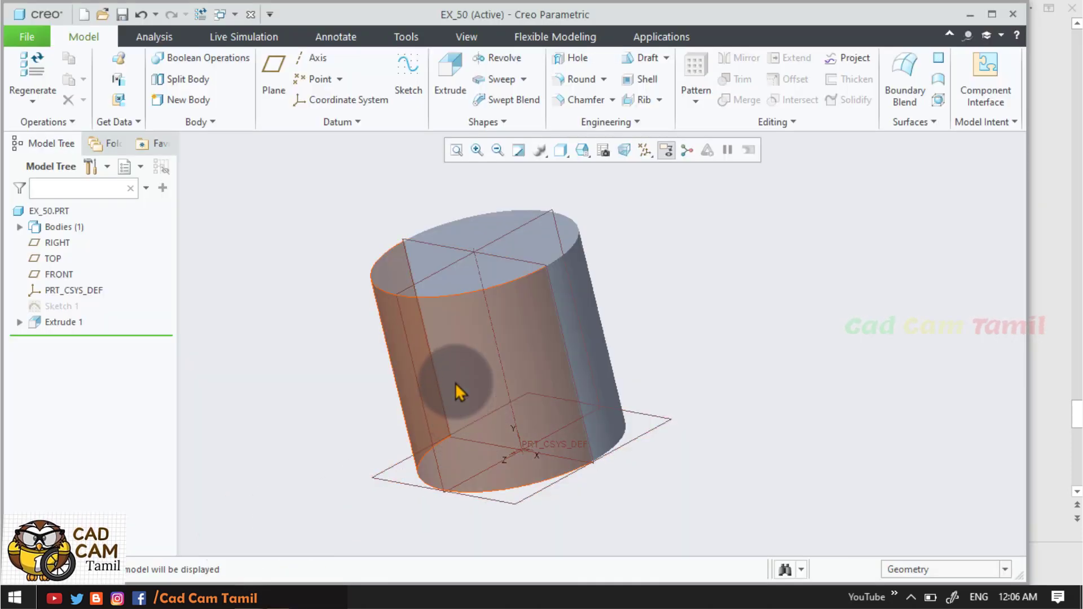
pyautogui.click(505, 236)
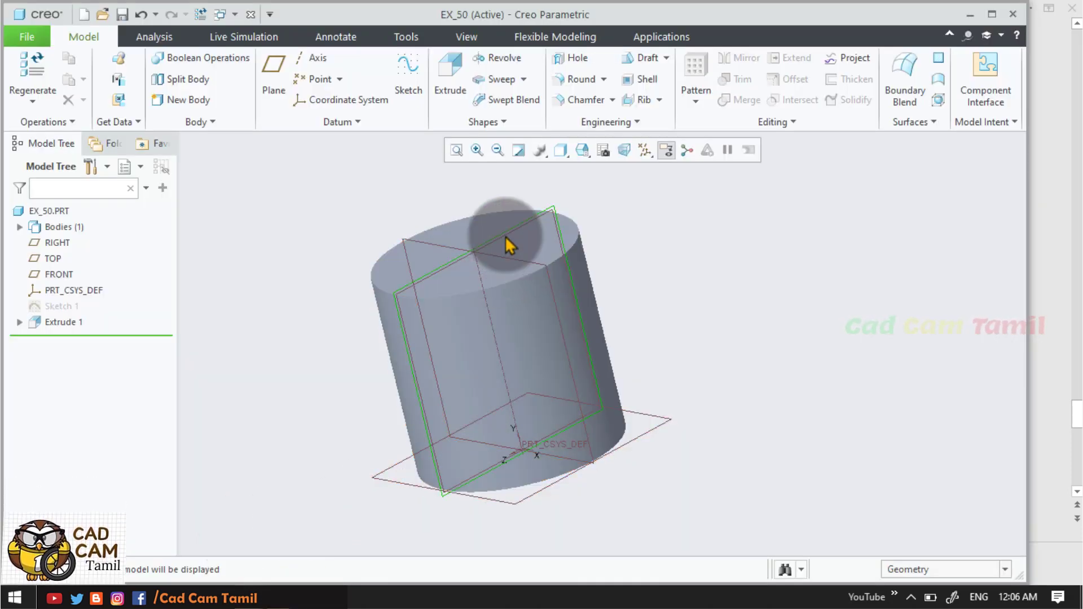
pyautogui.click(572, 162)
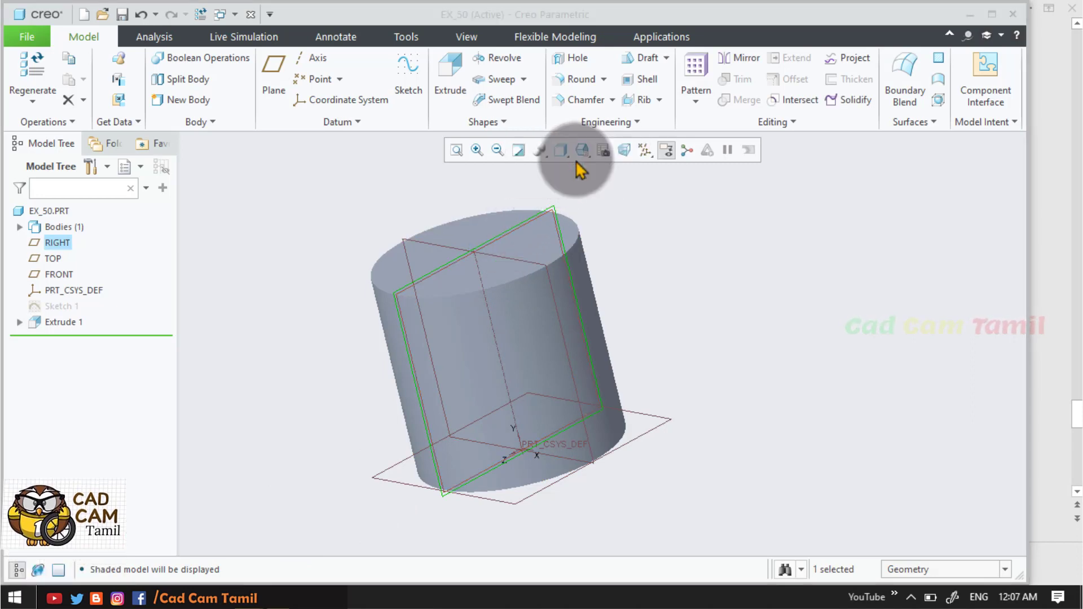
pyautogui.moveTo(636, 292); pyautogui.dragTo(667, 285, button='middle')
pyautogui.doubleClick(942, 337)
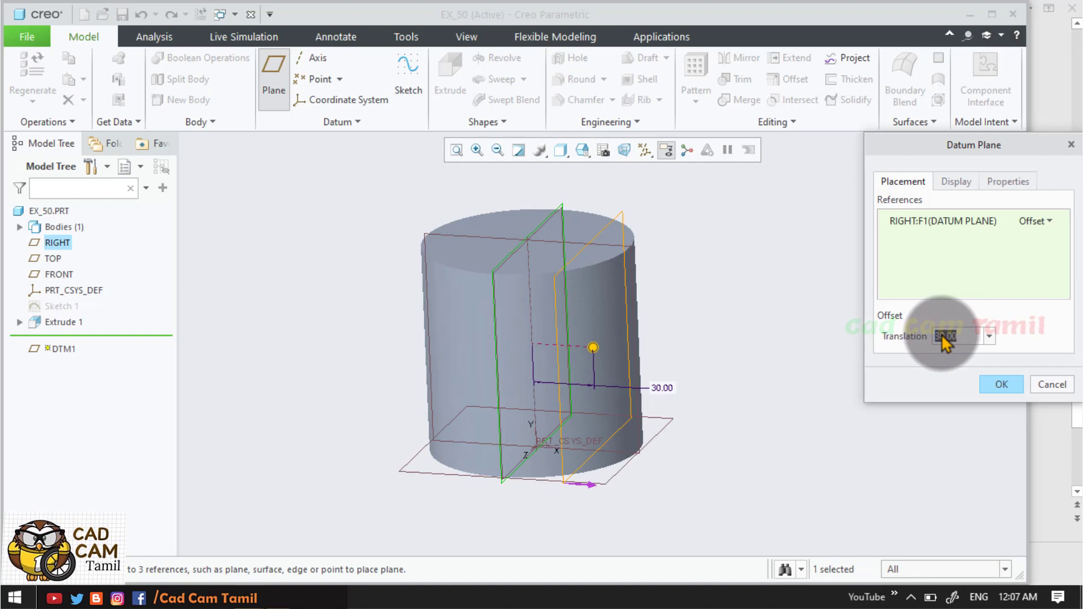
pyautogui.write('80')
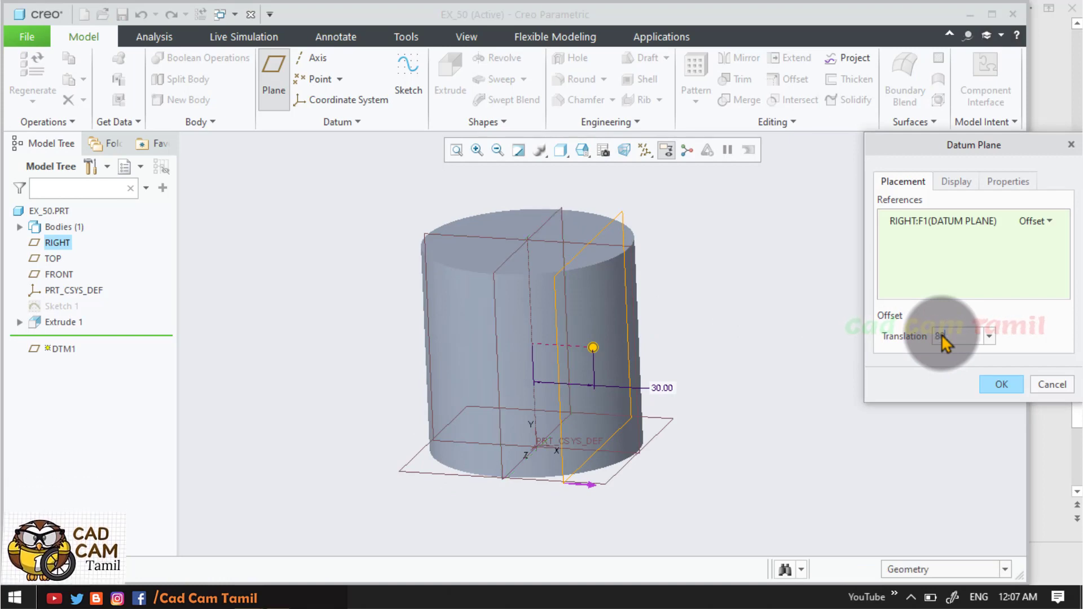
pyautogui.press('Return')
pyautogui.click(1003, 388)
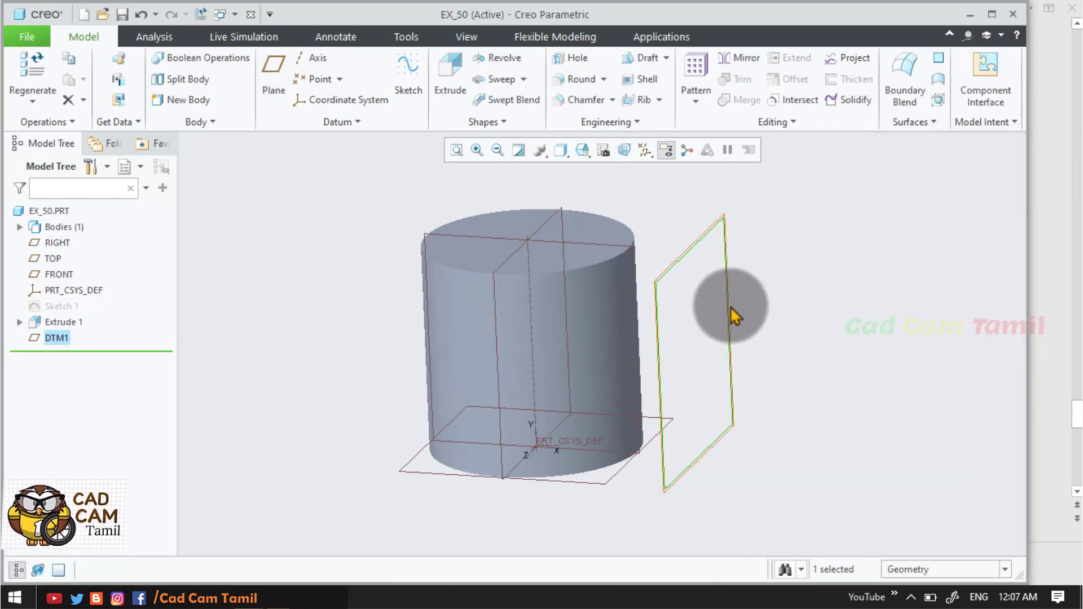
# Step: Sketch an upright ellipse about 46 by 69 mm on the new plane, centred about 55 mm above the base, with No Hidden display
pyautogui.click(408, 83)
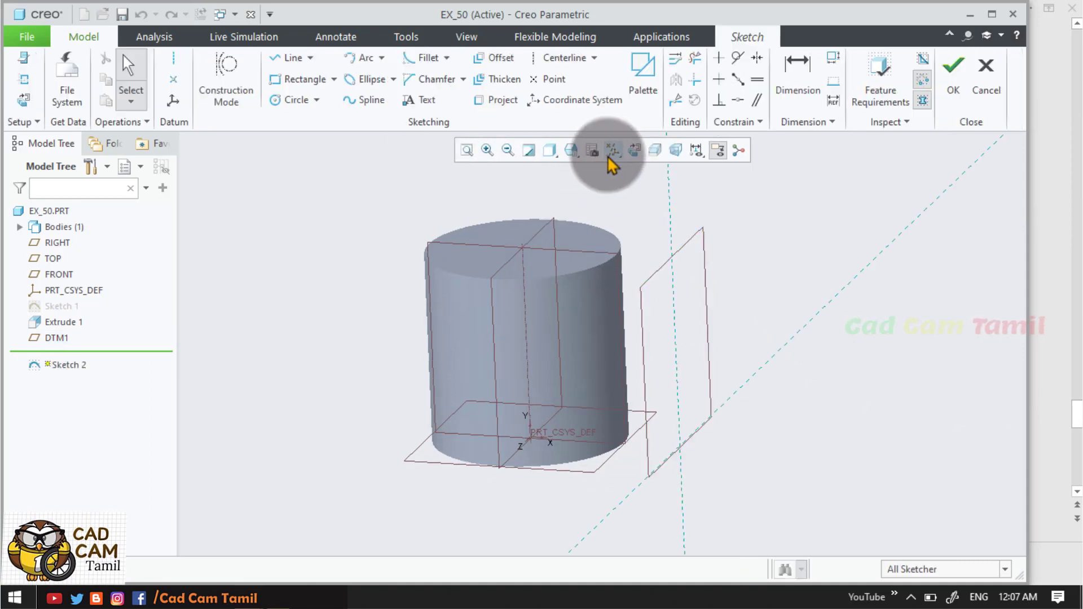
pyautogui.click(639, 150)
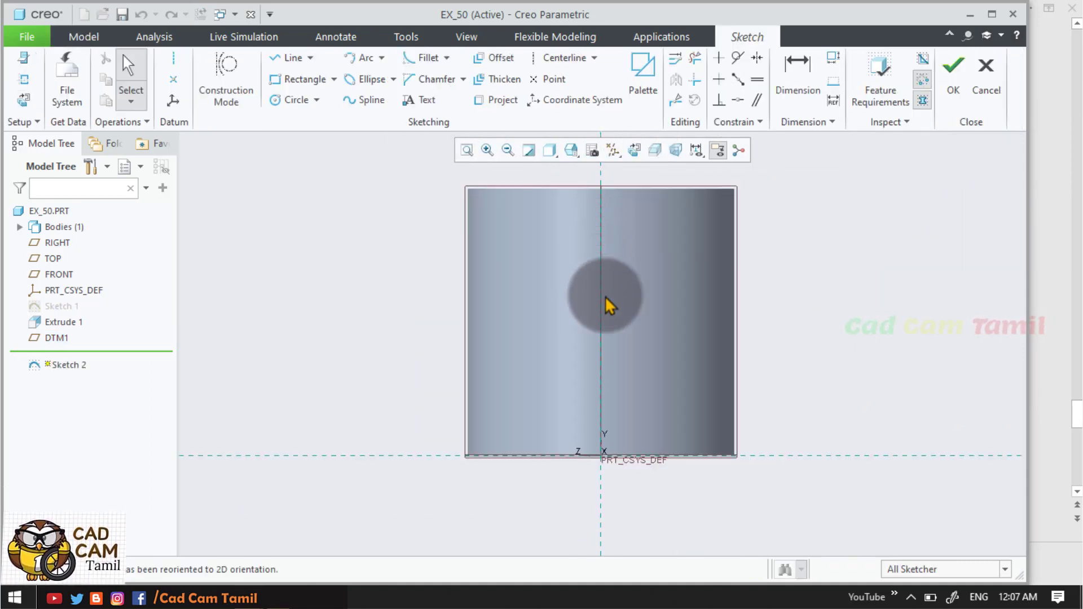
pyautogui.click(362, 85)
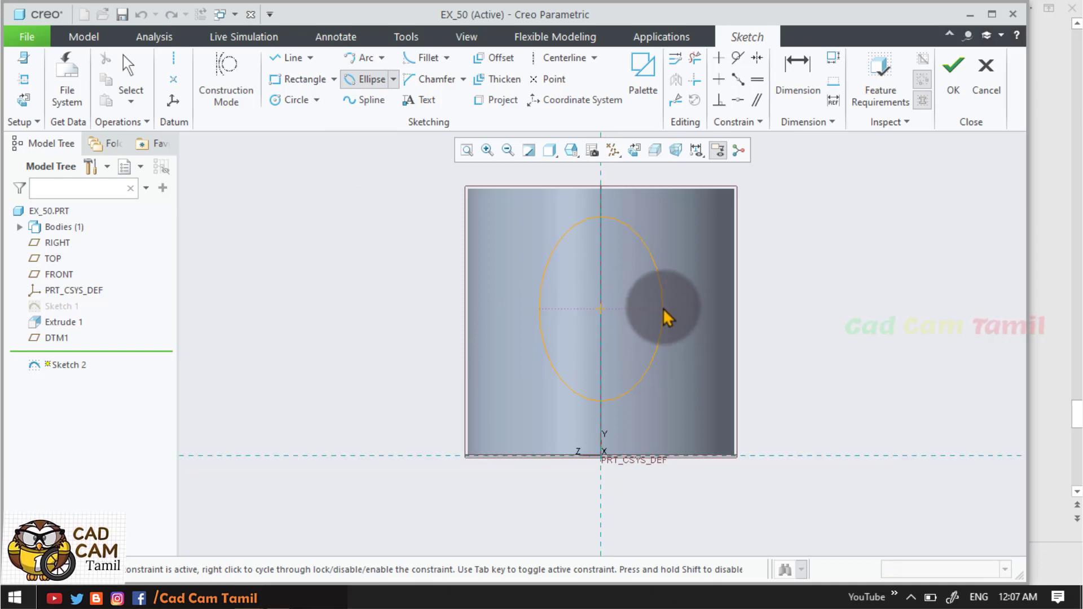
pyautogui.click(648, 358)
pyautogui.click(548, 151)
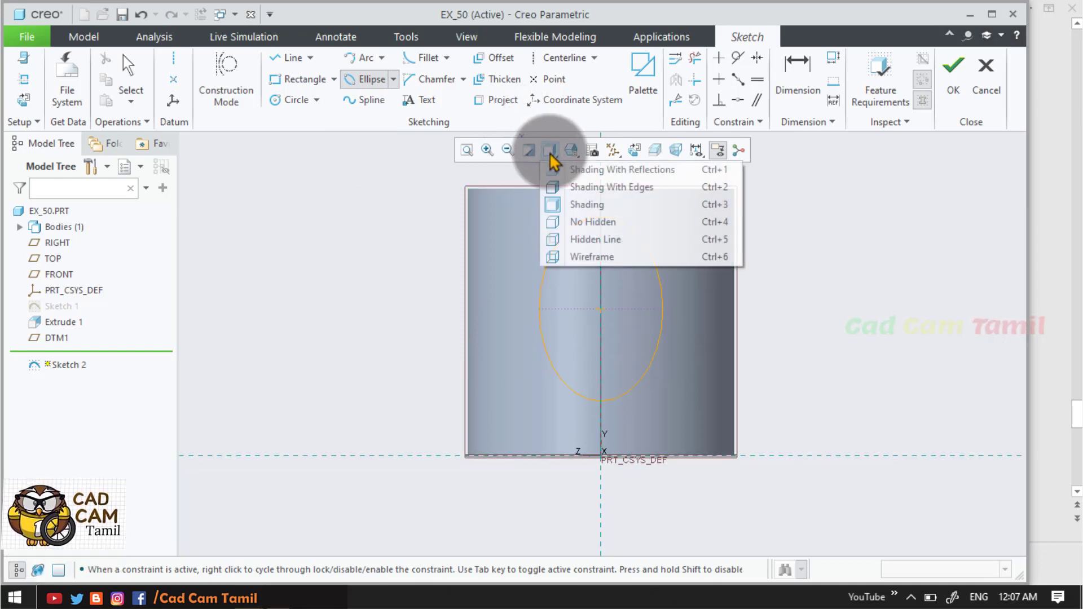
pyautogui.click(564, 222)
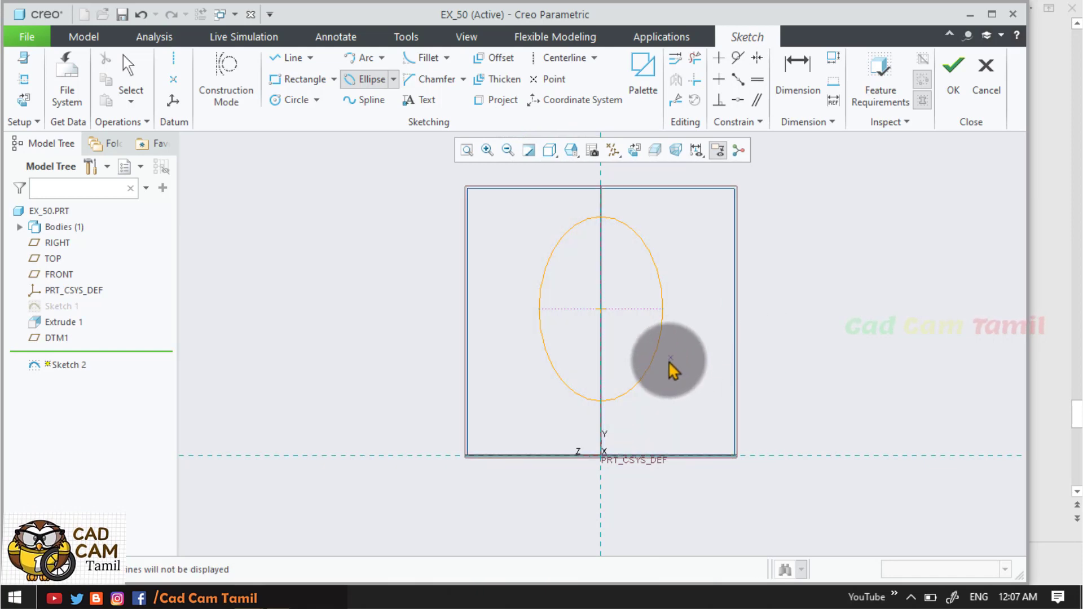
pyautogui.middleClick(745, 330)
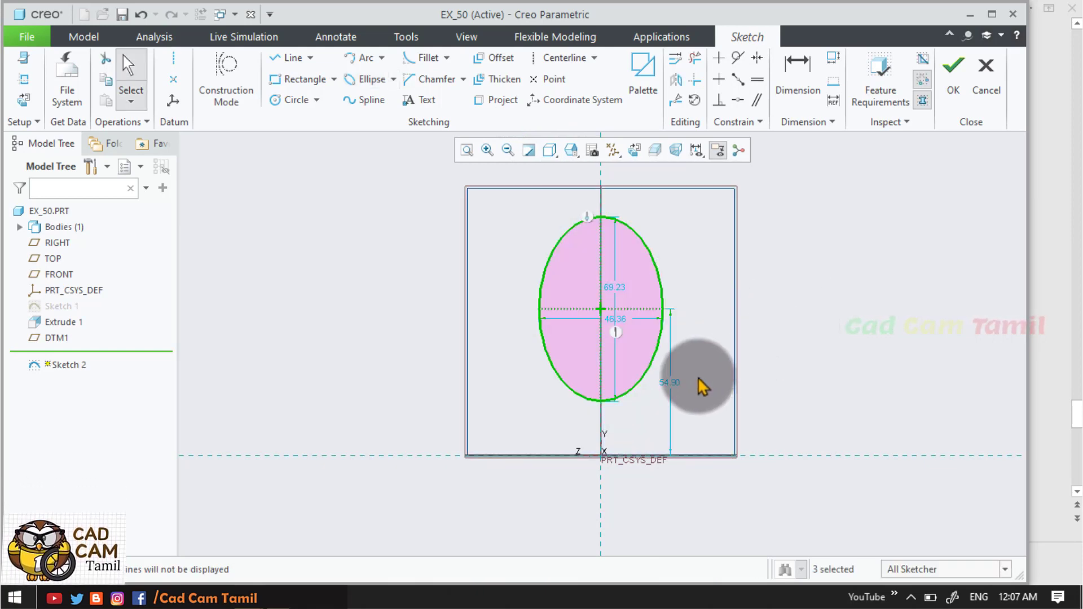
# Step: Dimension the ellipse 80 mm tall and 50 mm wide, with its centre 50 mm above the base
pyautogui.doubleClick(682, 385)
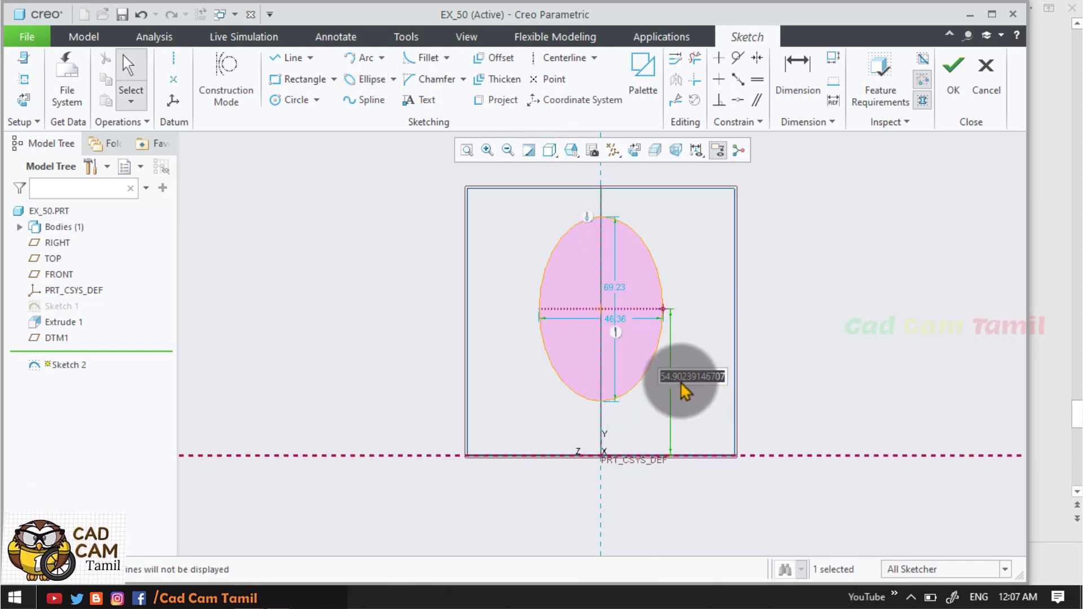
pyautogui.write('50')
pyautogui.press('Return')
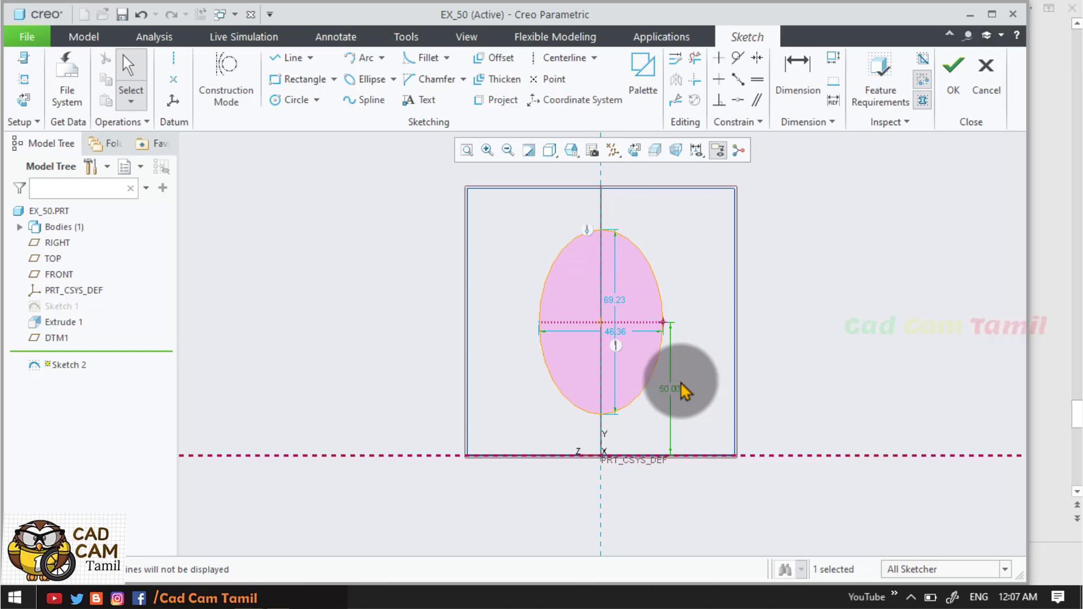
pyautogui.doubleClick(614, 302)
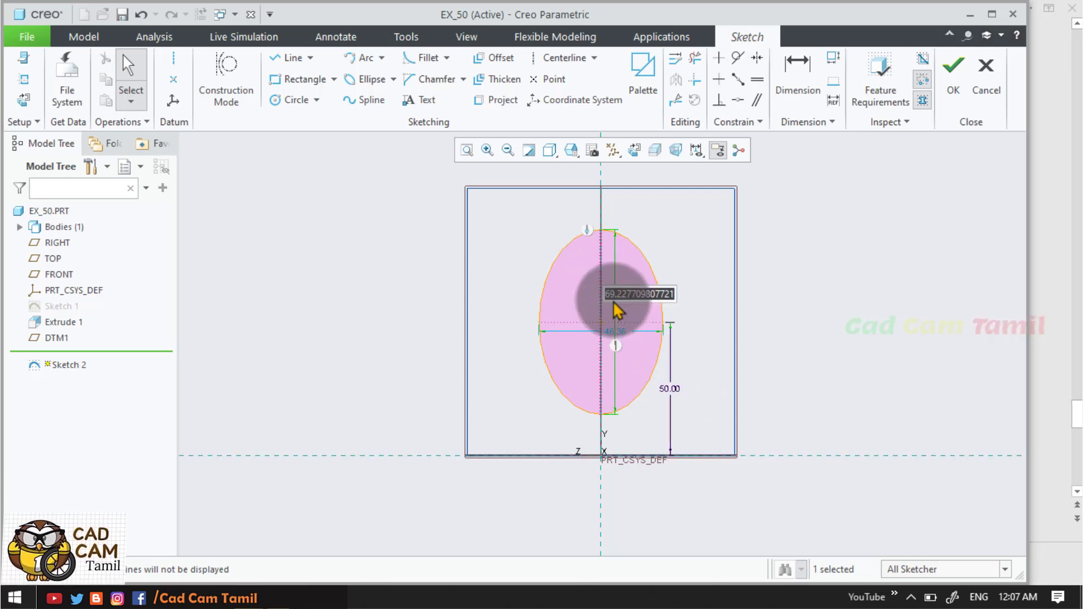
pyautogui.write('80')
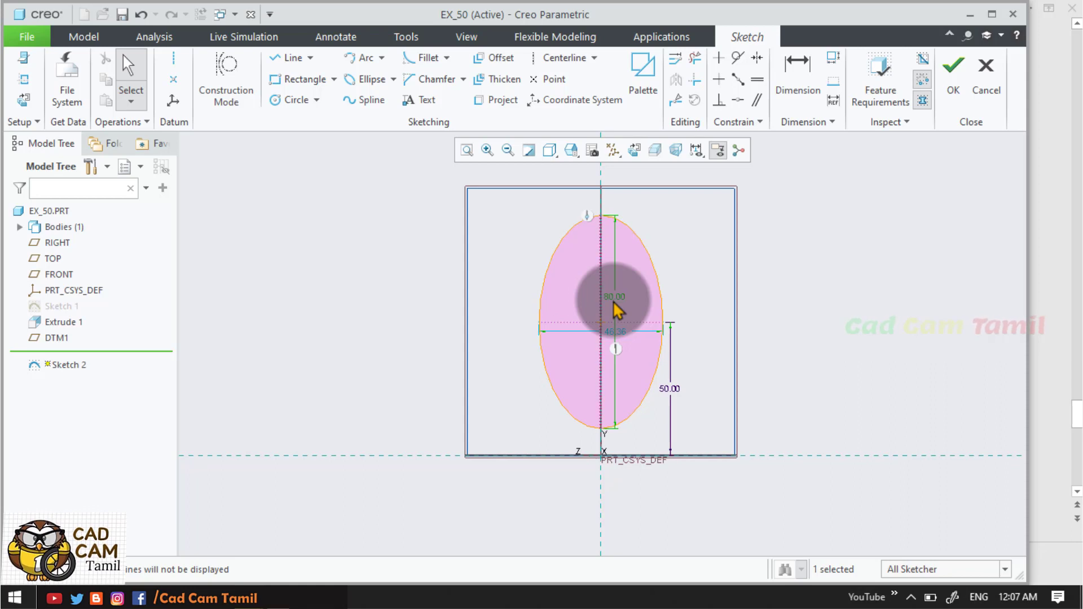
pyautogui.doubleClick(615, 332)
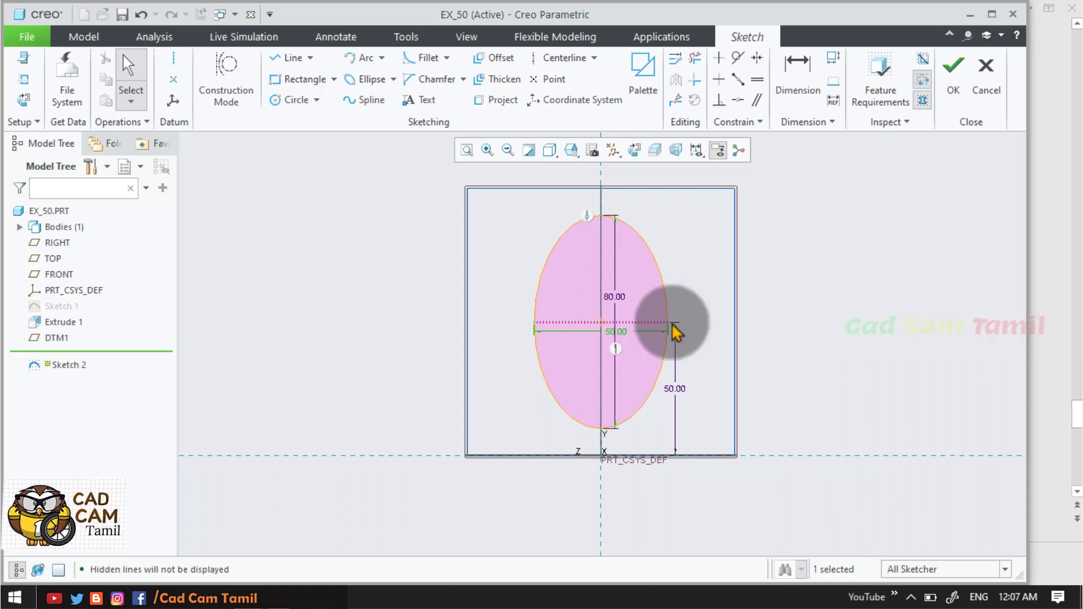
# Step: Set the display style to Shading and finish the ellipse sketch
pyautogui.click(629, 370)
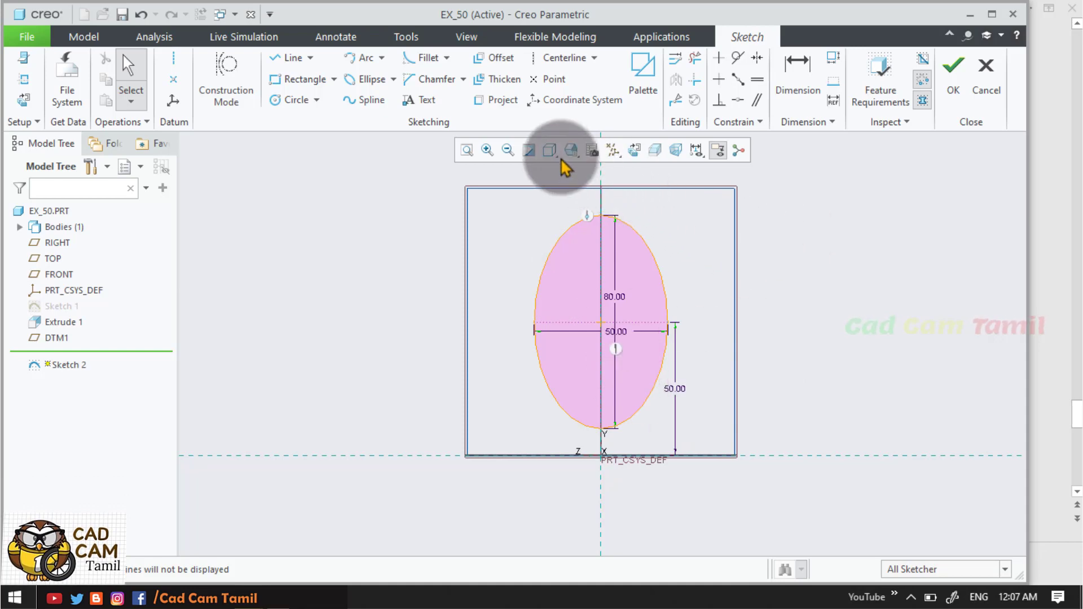
pyautogui.click(549, 150)
pyautogui.click(565, 204)
pyautogui.moveTo(406, 307)
pyautogui.mouseDown(button='middle')
pyautogui.moveTo(442, 307)
pyautogui.moveTo(472, 329)
pyautogui.moveTo(623, 299)
pyautogui.mouseUp(button='middle')
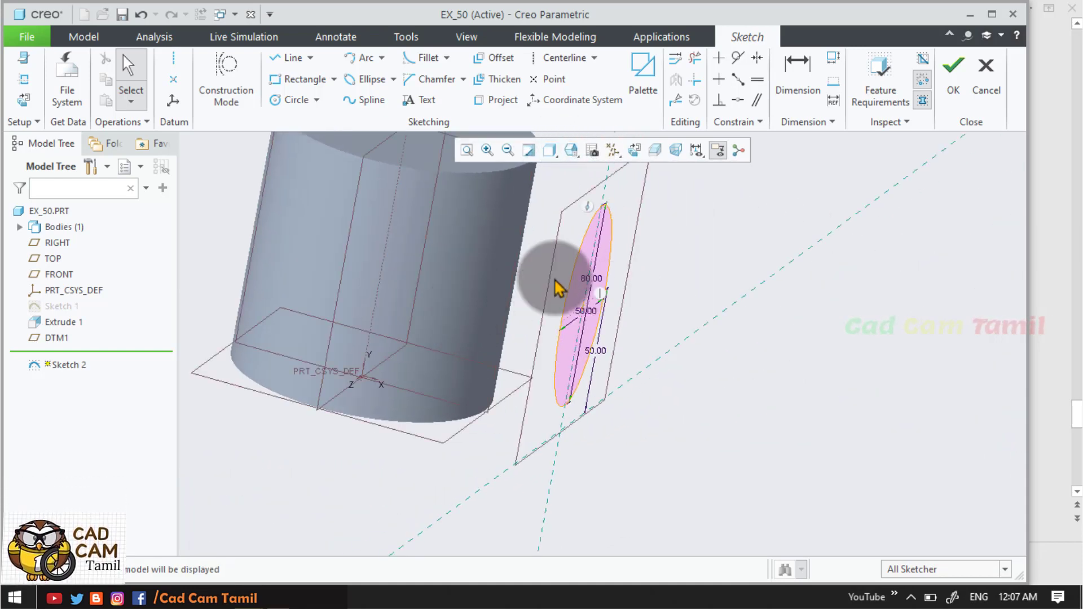
pyautogui.click(958, 97)
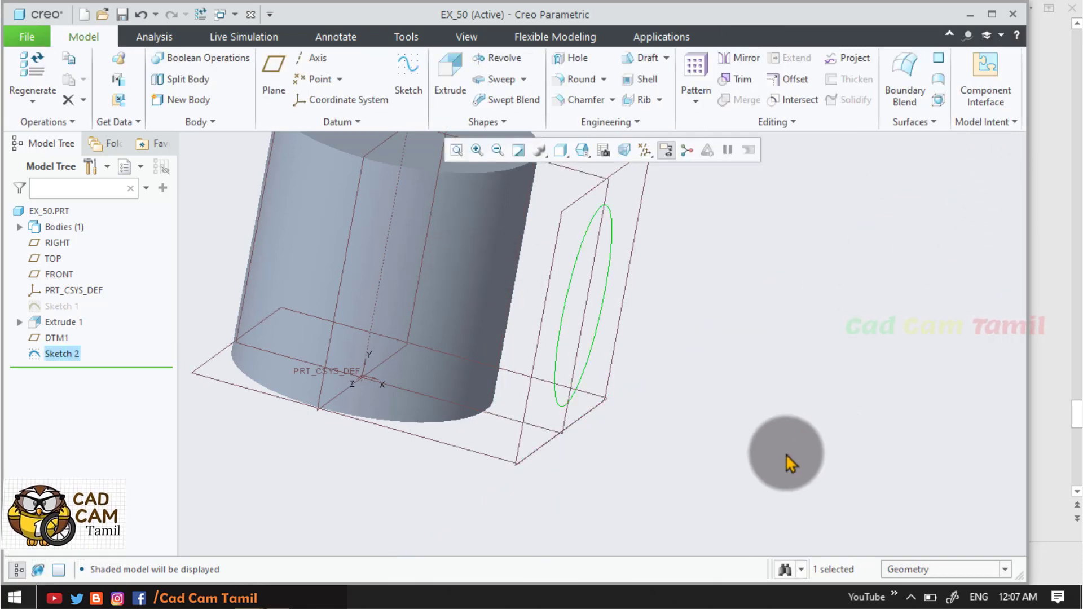
# Step: Project the ellipse sketch onto the cylinder's outer surface, along the direction normal to the offset plane
pyautogui.moveTo(711, 402)
pyautogui.mouseDown(button='middle')
pyautogui.moveTo(687, 363)
pyautogui.moveTo(730, 283)
pyautogui.moveTo(624, 317)
pyautogui.moveTo(718, 315)
pyautogui.moveTo(669, 308)
pyautogui.mouseUp(button='middle')
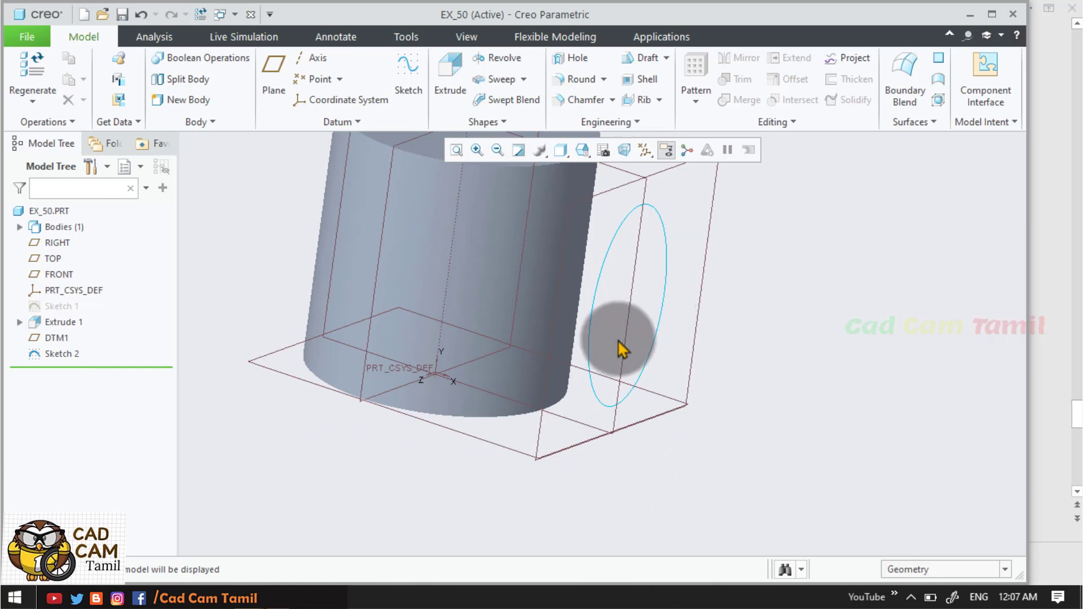
pyautogui.moveTo(462, 425); pyautogui.dragTo(496, 351, button='middle')
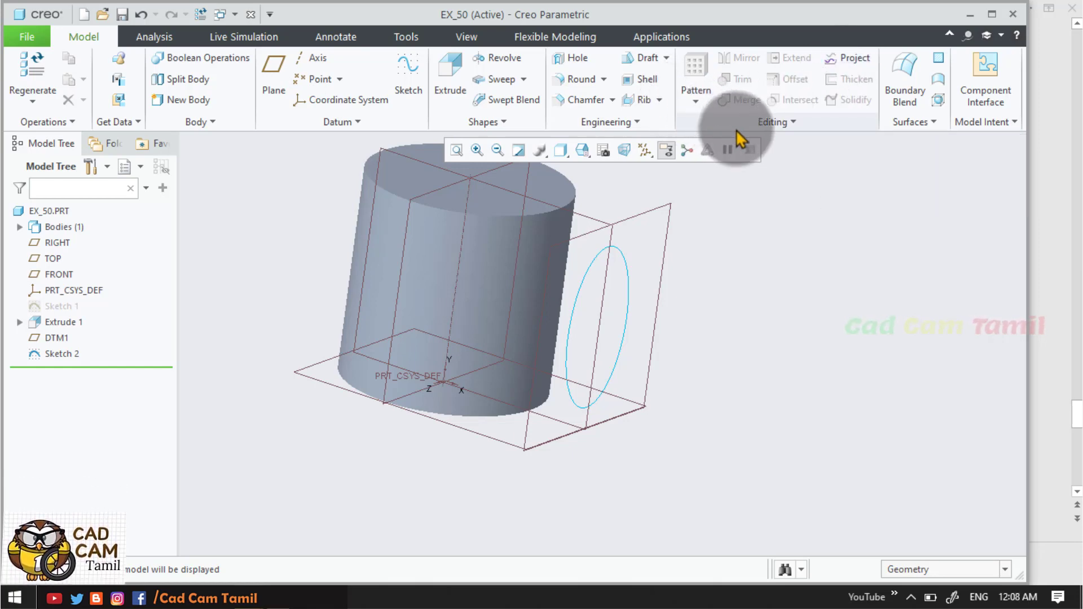
pyautogui.click(804, 127)
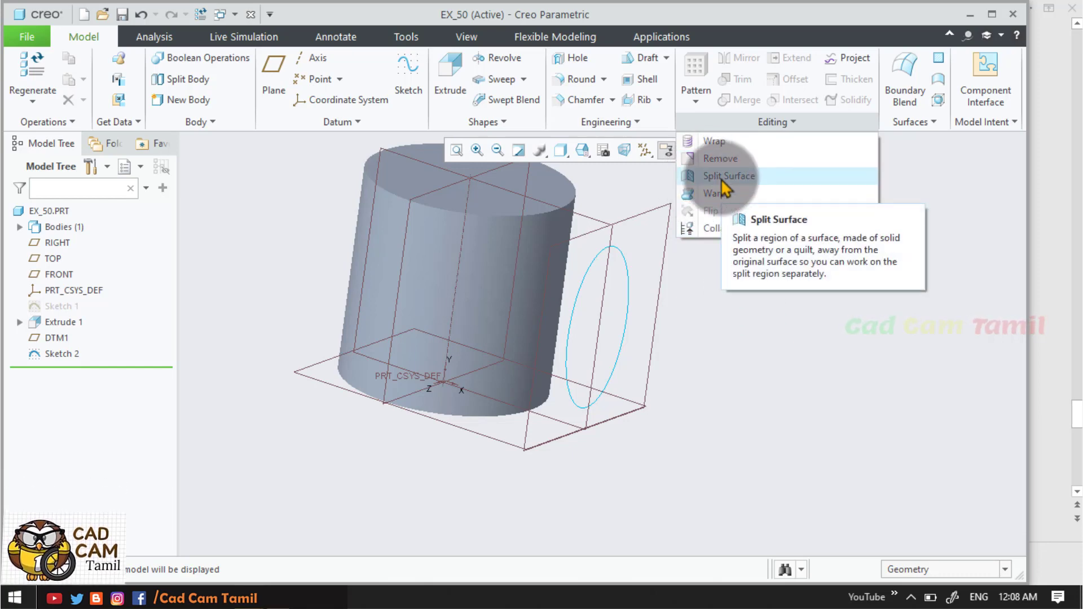
pyautogui.click(824, 221)
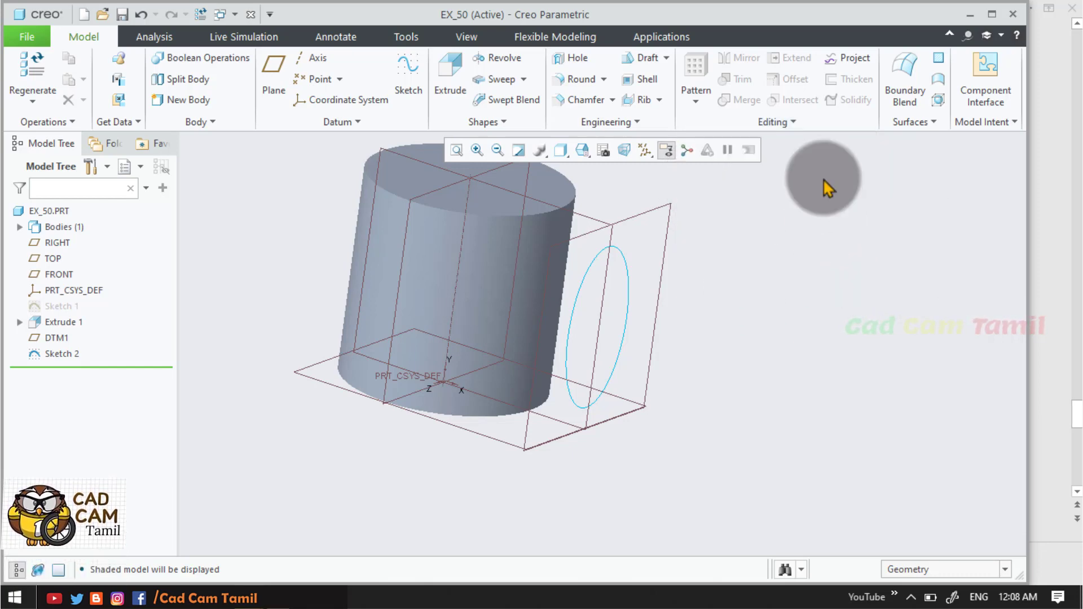
pyautogui.click(47, 357)
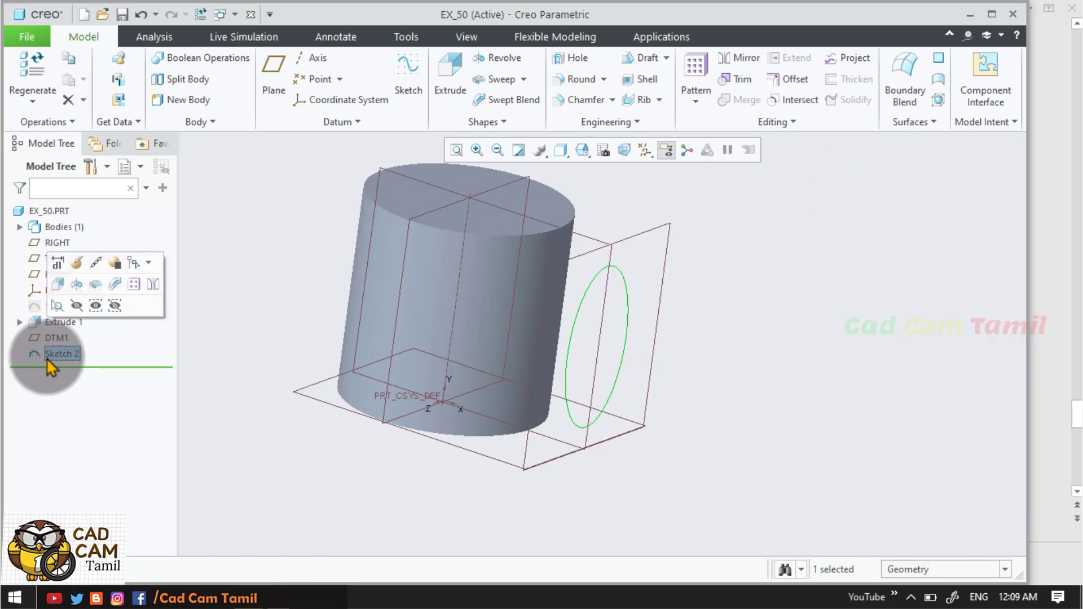
pyautogui.click(849, 61)
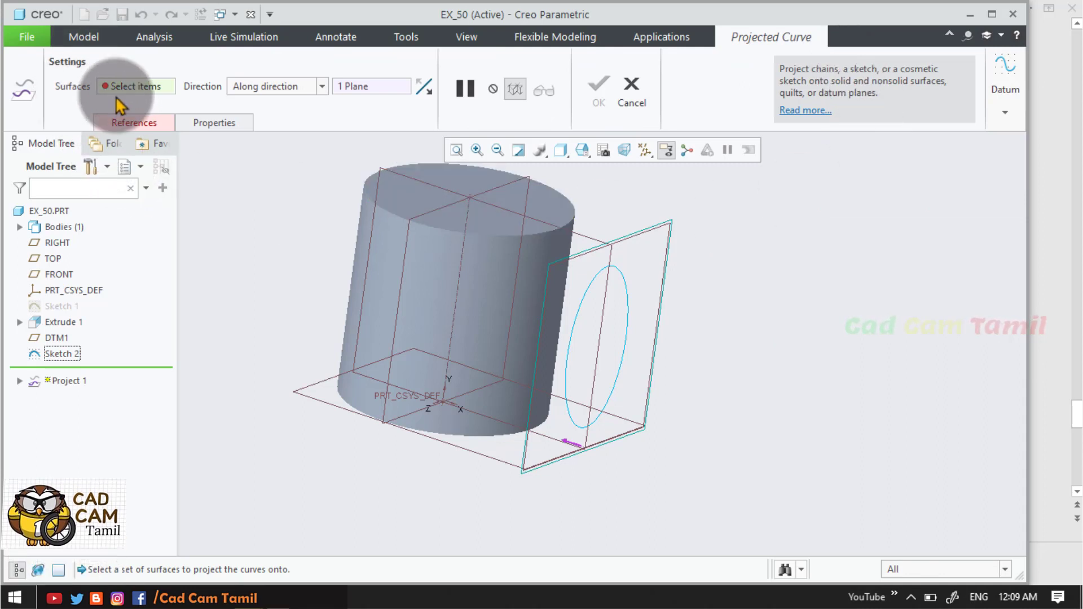
pyautogui.click(456, 332)
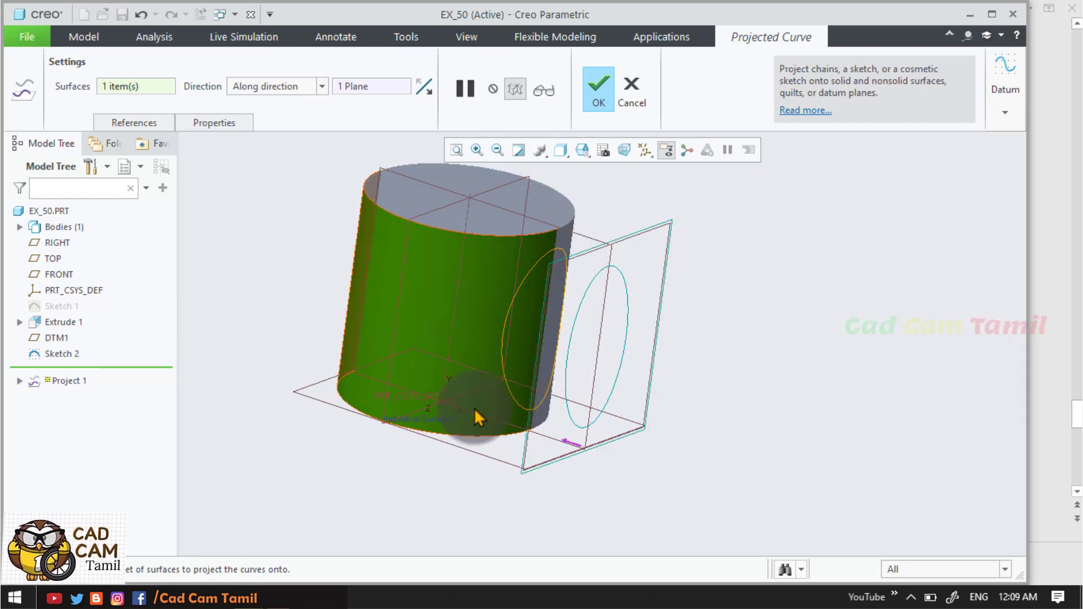
pyautogui.click(598, 102)
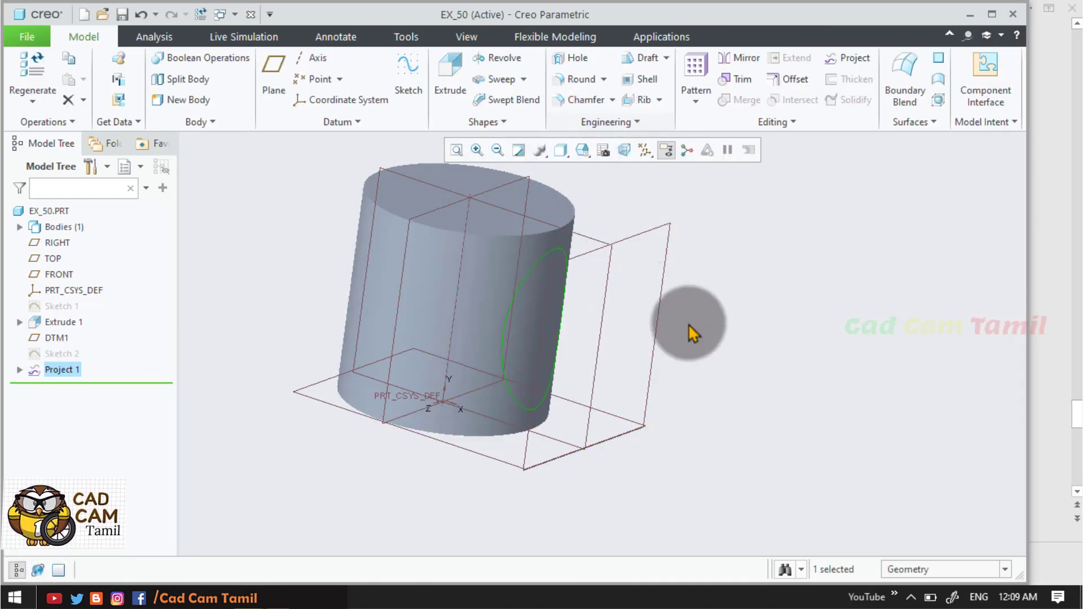
# Step: Start a solid sweep along the projected ellipse curve and open its section sketch in the 2D sketch view
pyautogui.moveTo(698, 422); pyautogui.dragTo(584, 326, button='middle')
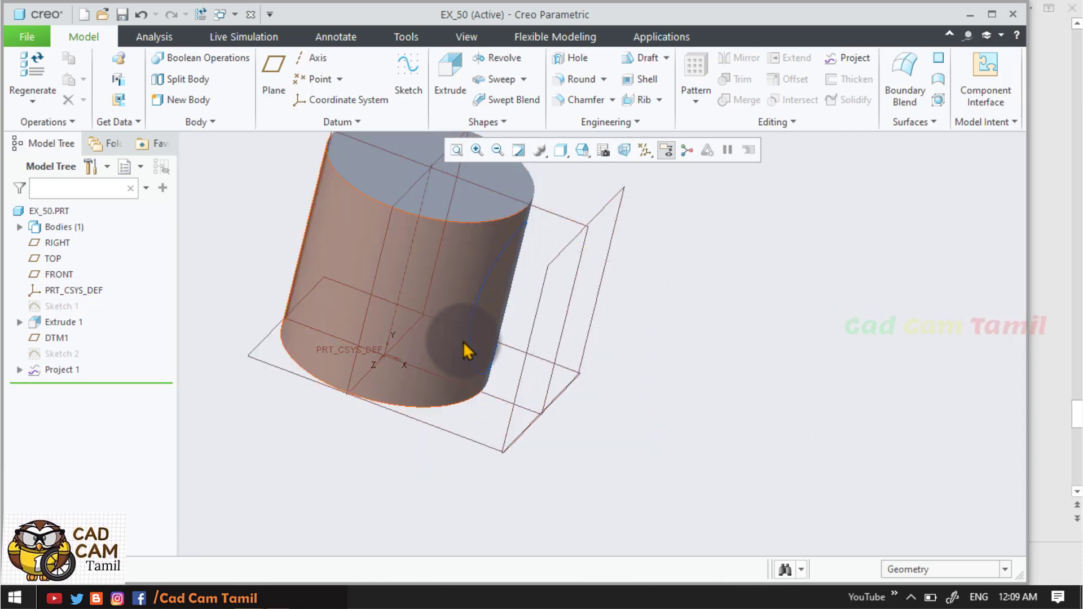
pyautogui.moveTo(500, 253); pyautogui.dragTo(533, 379, button='middle')
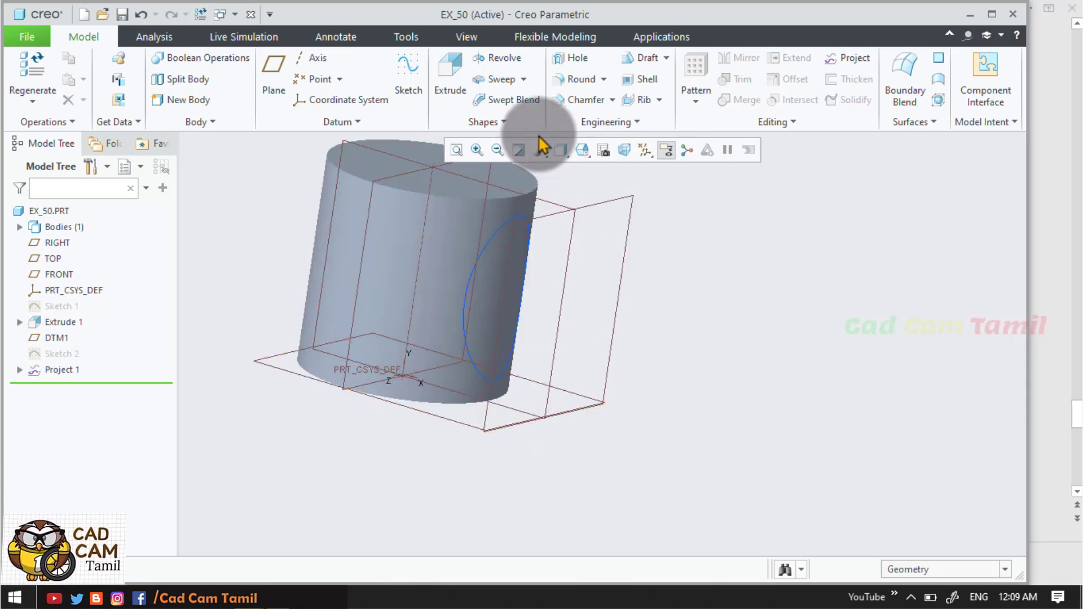
pyautogui.click(511, 80)
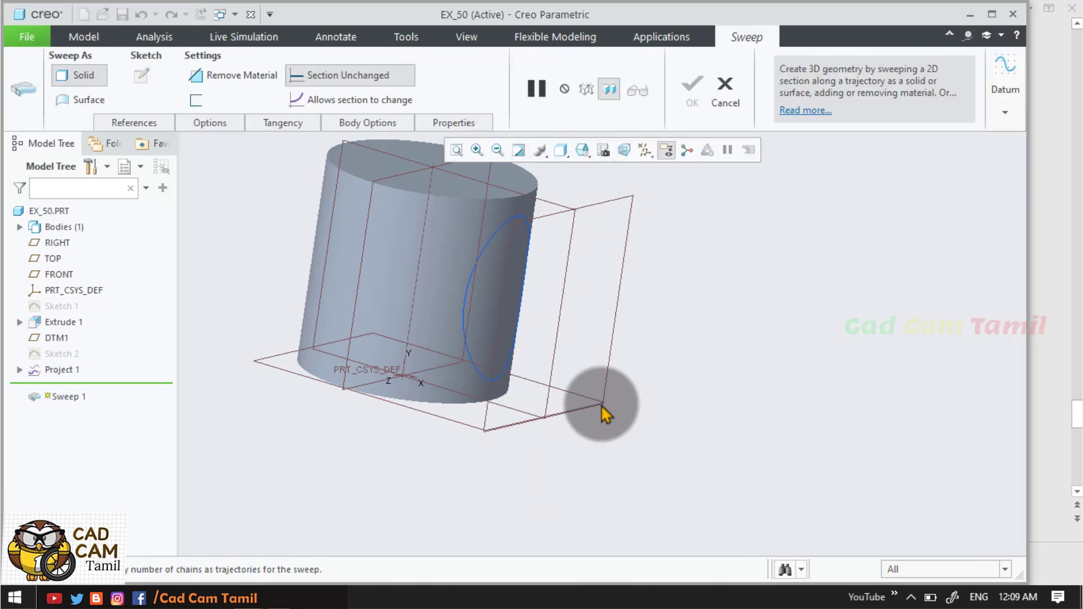
pyautogui.click(86, 76)
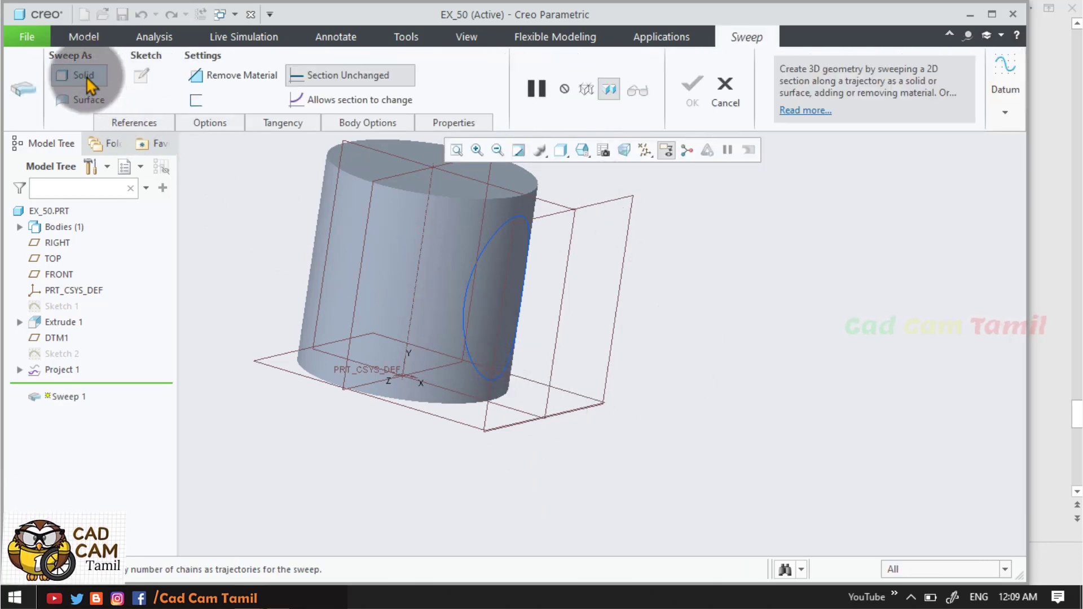
pyautogui.click(484, 252)
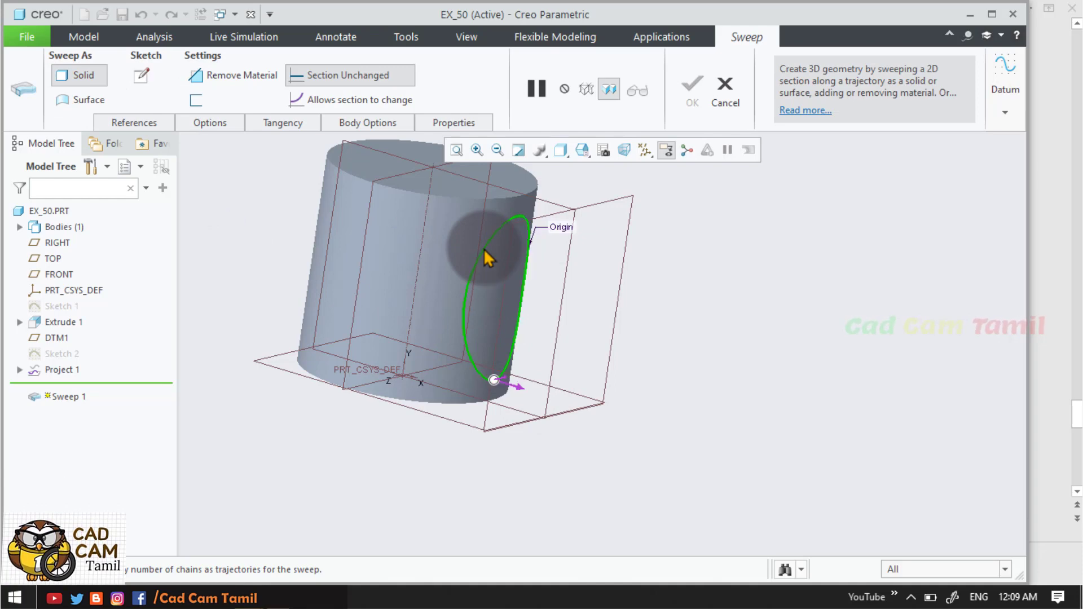
pyautogui.click(142, 75)
pyautogui.click(631, 151)
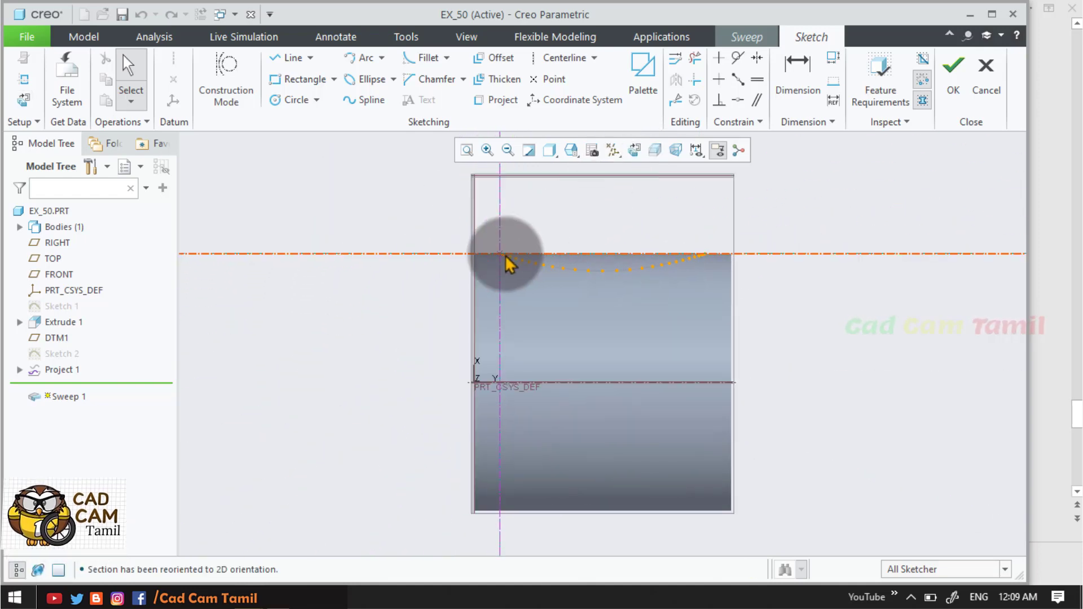
# Step: Consult the mug reference drawing and sketch a 2 mm diameter circle at the trajectory's start point as the sweep section
pyautogui.scroll(-4, 506, 258)
pyautogui.scroll(-2, 506, 259)
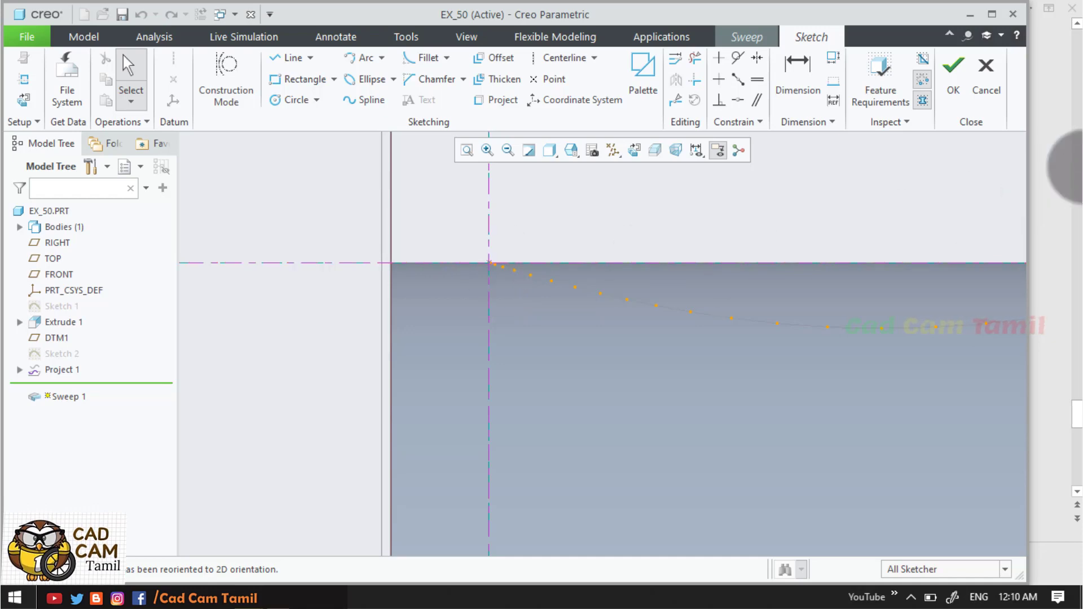
pyautogui.click(1060, 127)
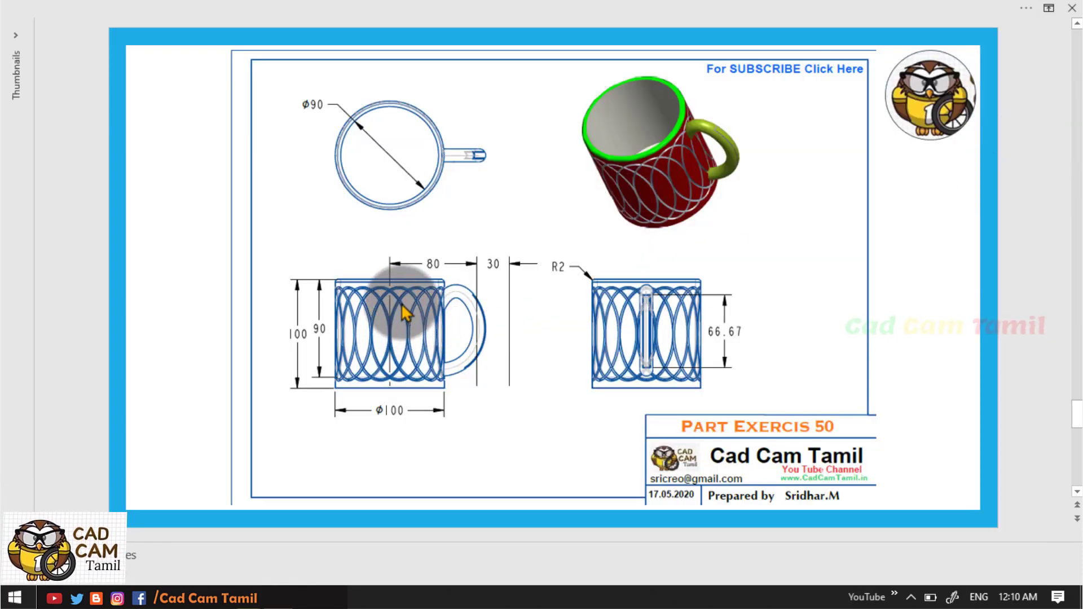
pyautogui.moveTo(243, 592)
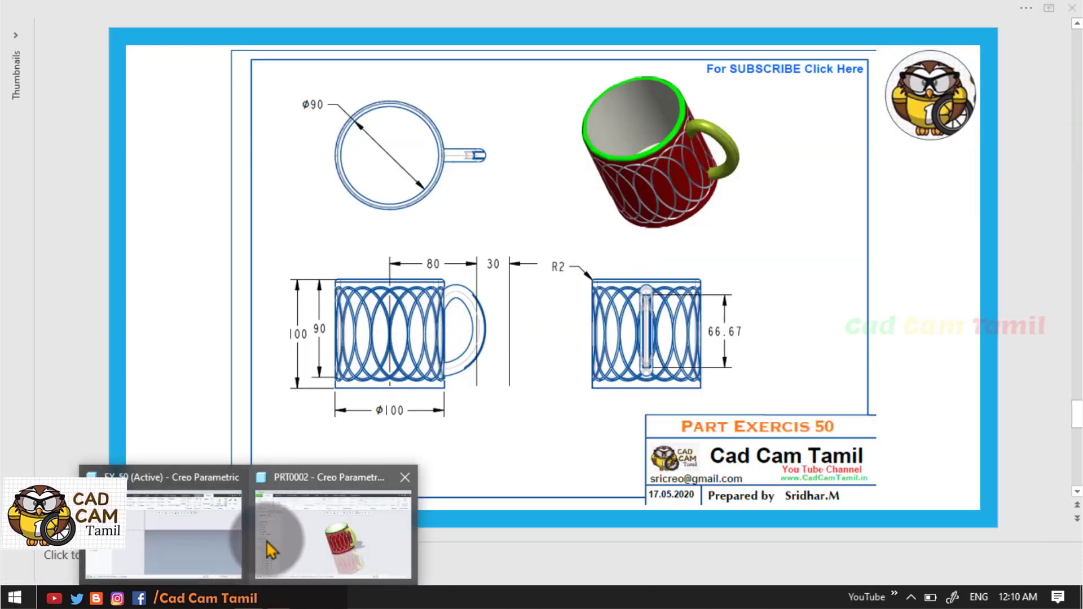
pyautogui.click(229, 536)
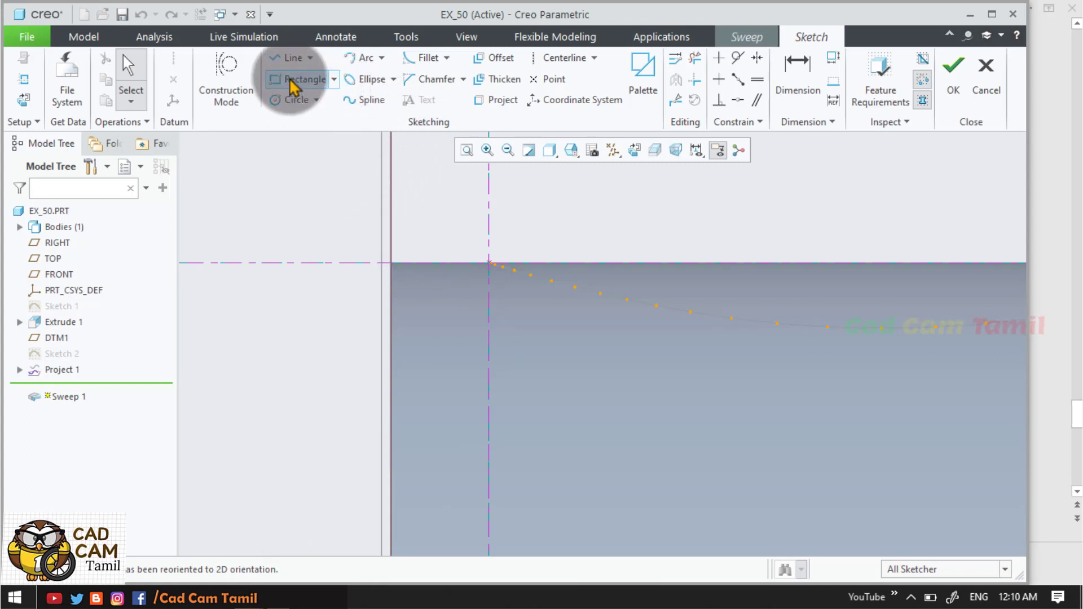
pyautogui.click(290, 100)
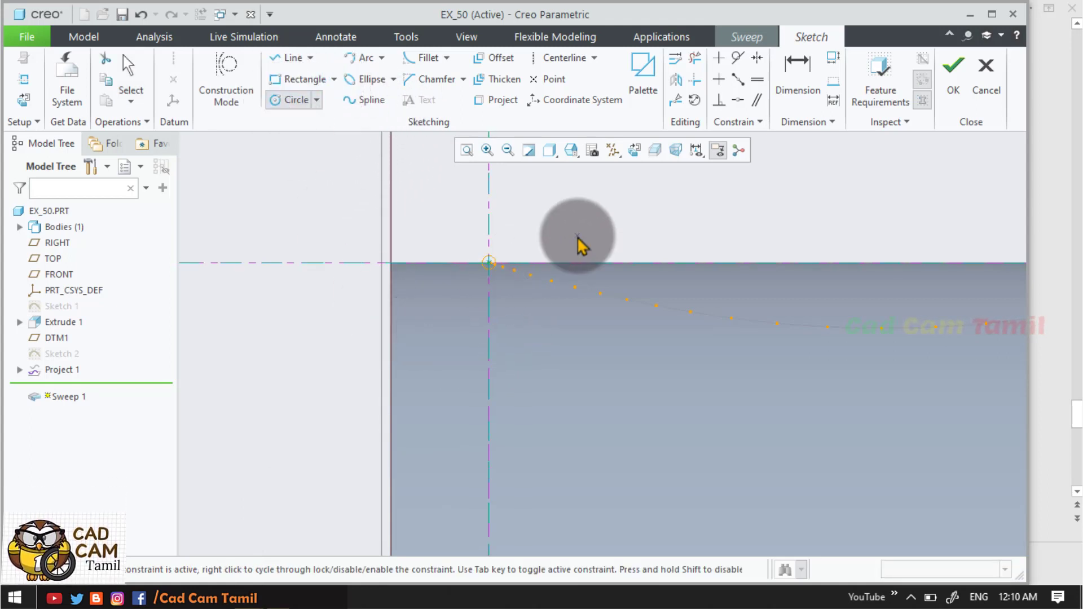
pyautogui.click(475, 263)
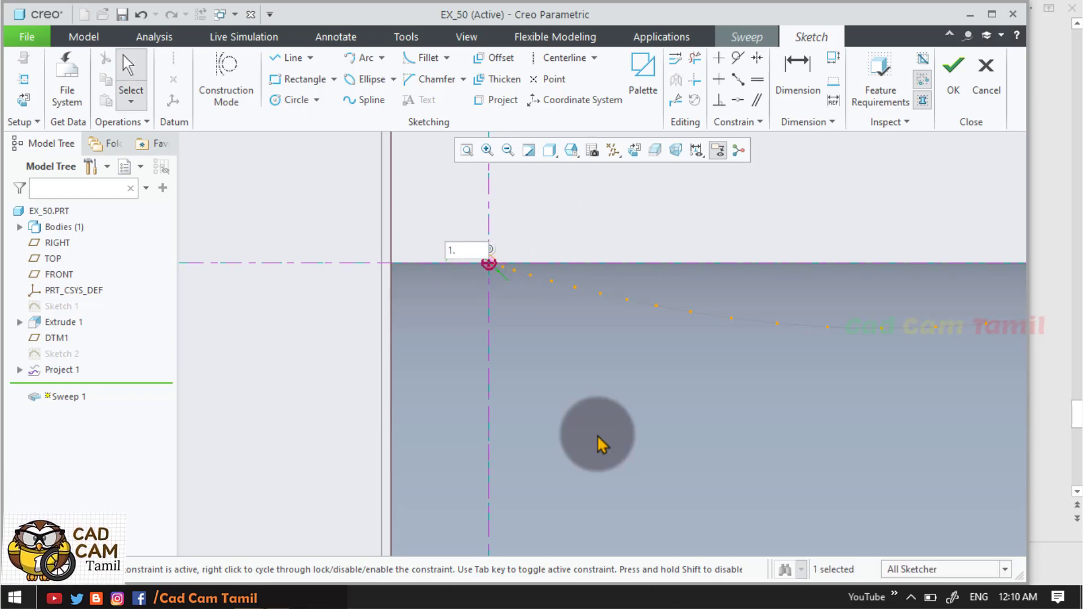
pyautogui.press('BackSpace')
pyautogui.press('BackSpace')
pyautogui.write('2')
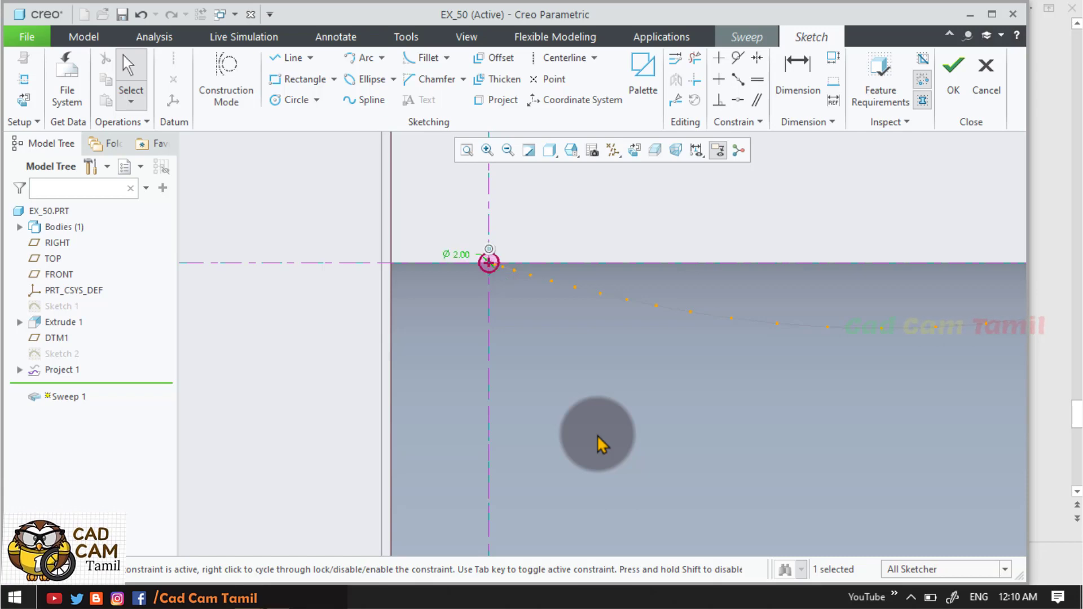
pyautogui.click(957, 79)
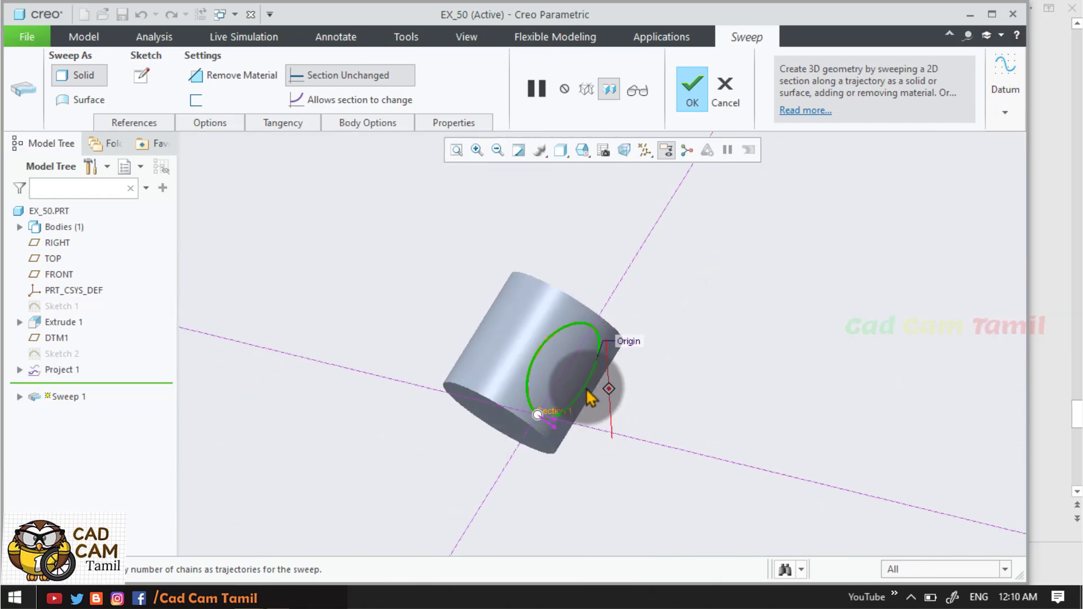
# Step: Make the sweep remove material, cutting an elliptical groove into the cylinder's outer surface
pyautogui.moveTo(591, 398); pyautogui.dragTo(626, 423, button='middle')
pyautogui.scroll(3, 564, 443)
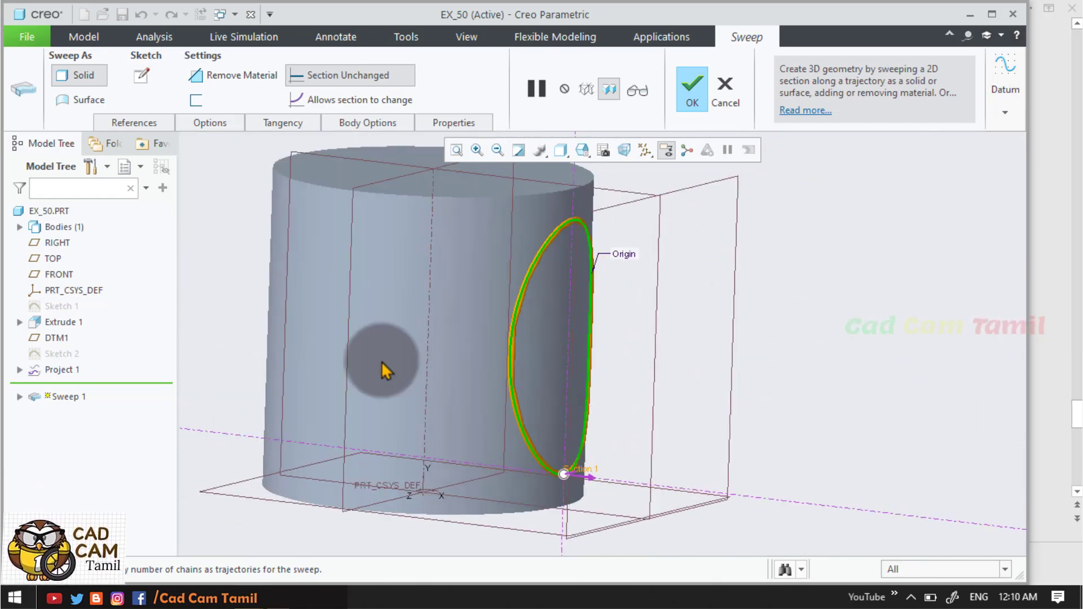
pyautogui.click(196, 81)
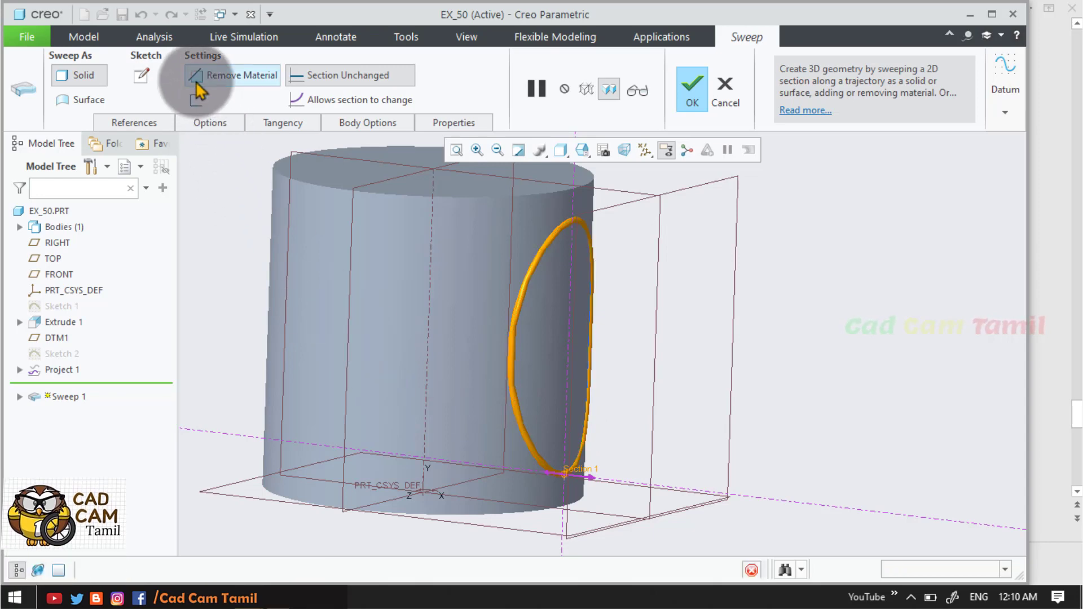
pyautogui.click(692, 94)
# Step: Start an axis pattern of the elliptical groove sweep, using the cylinder's central axis as the pattern centre
pyautogui.scroll(-4, 680, 343)
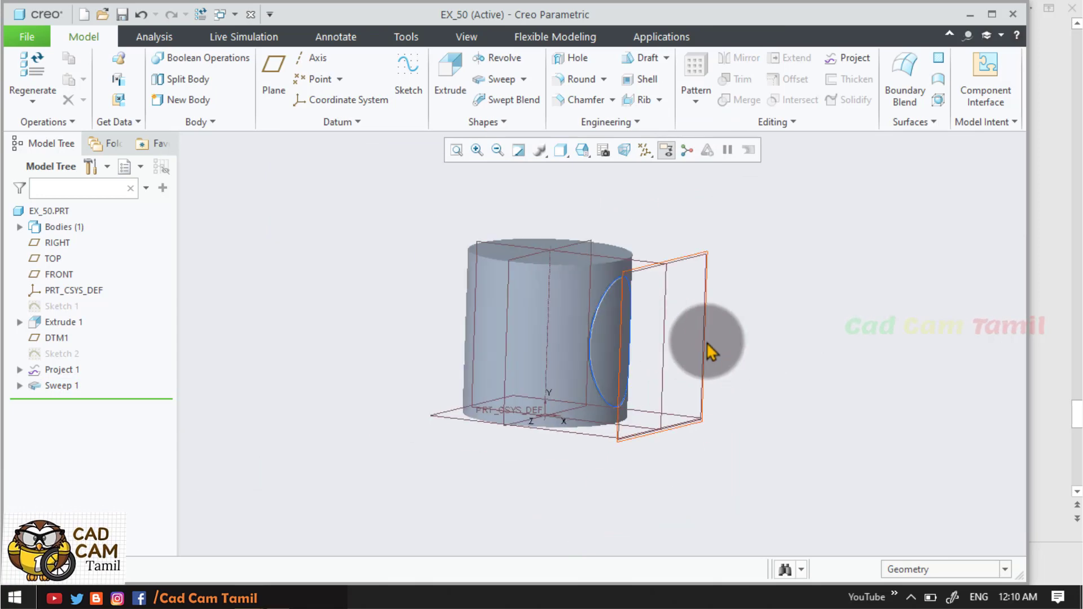
pyautogui.moveTo(683, 345); pyautogui.dragTo(643, 351, button='middle')
pyautogui.scroll(4, 644, 351)
pyautogui.scroll(-3, 568, 431)
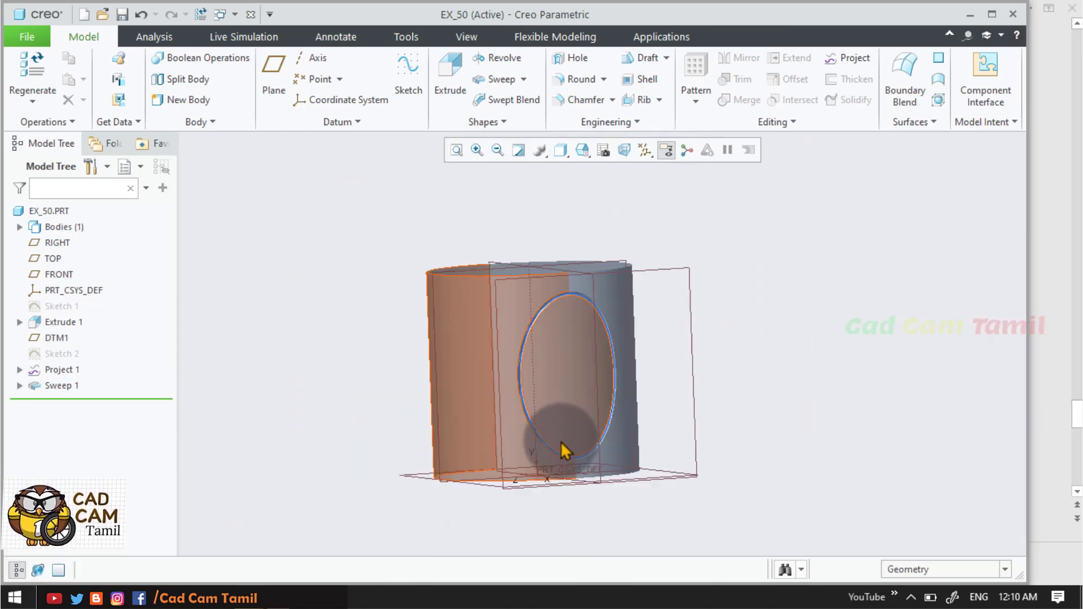
pyautogui.hotkey('ctrl', 'd')
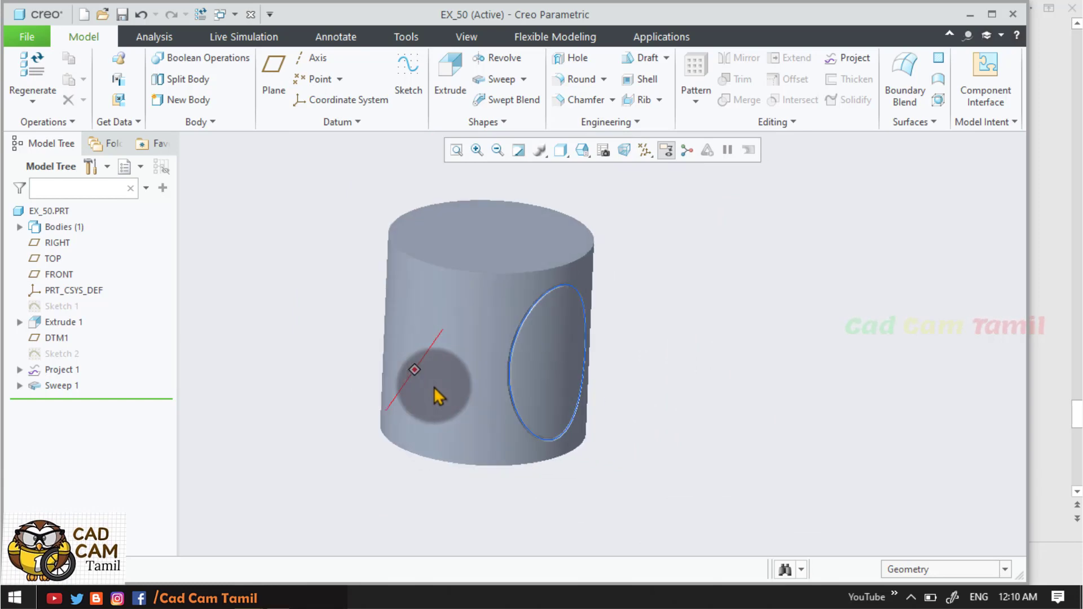
pyautogui.click(60, 386)
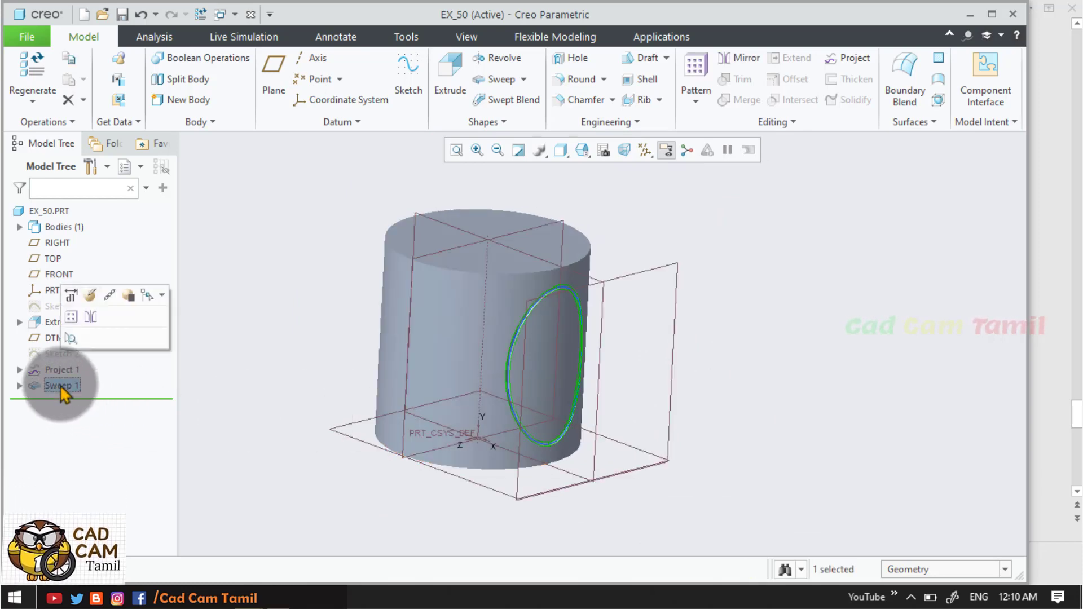
pyautogui.click(71, 318)
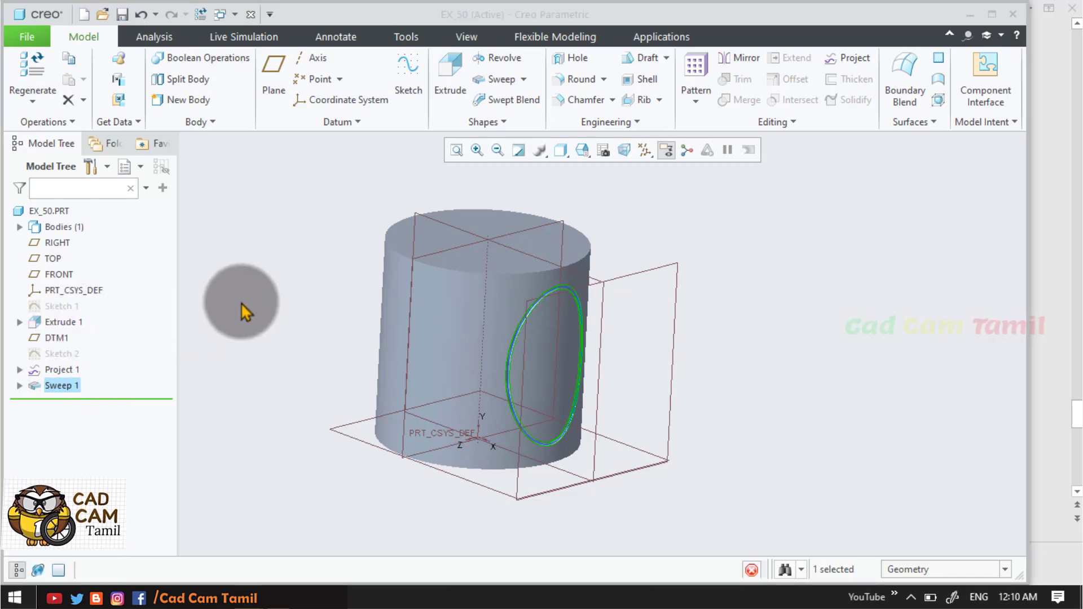
pyautogui.click(129, 80)
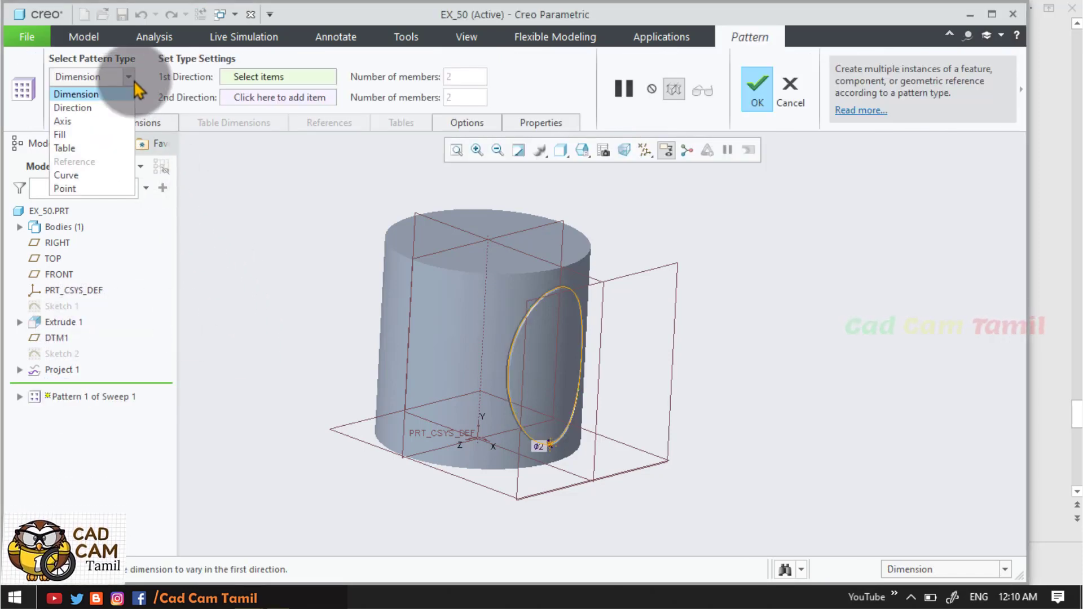
pyautogui.click(75, 127)
pyautogui.click(463, 327)
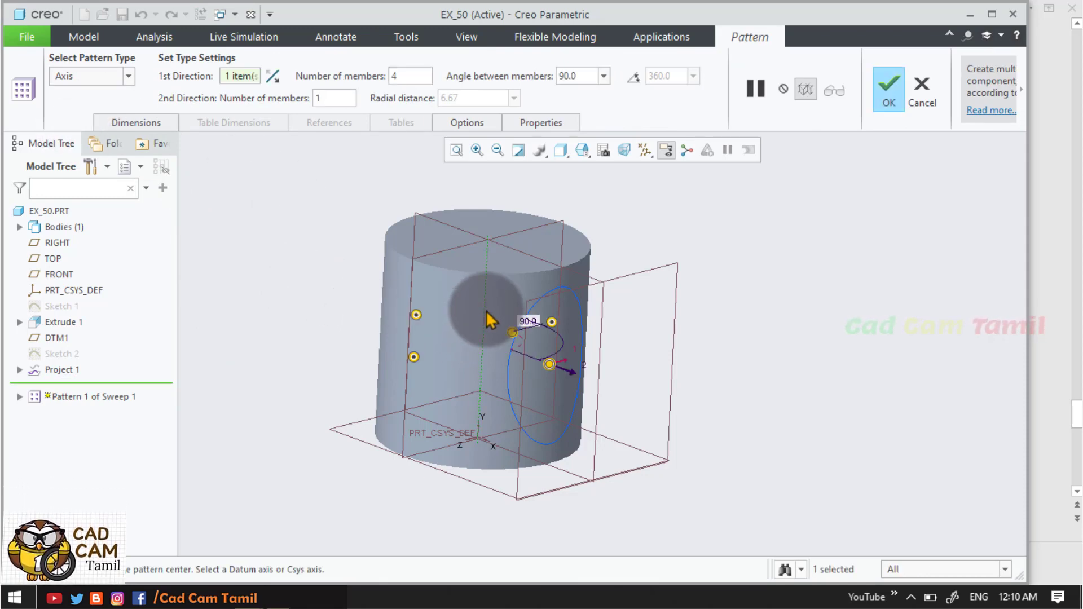
# Step: Set the groove pattern to 15 members spaced at an angle of 360/15 and complete the pattern
pyautogui.moveTo(528, 239); pyautogui.dragTo(556, 367, button='middle')
pyautogui.doubleClick(398, 76)
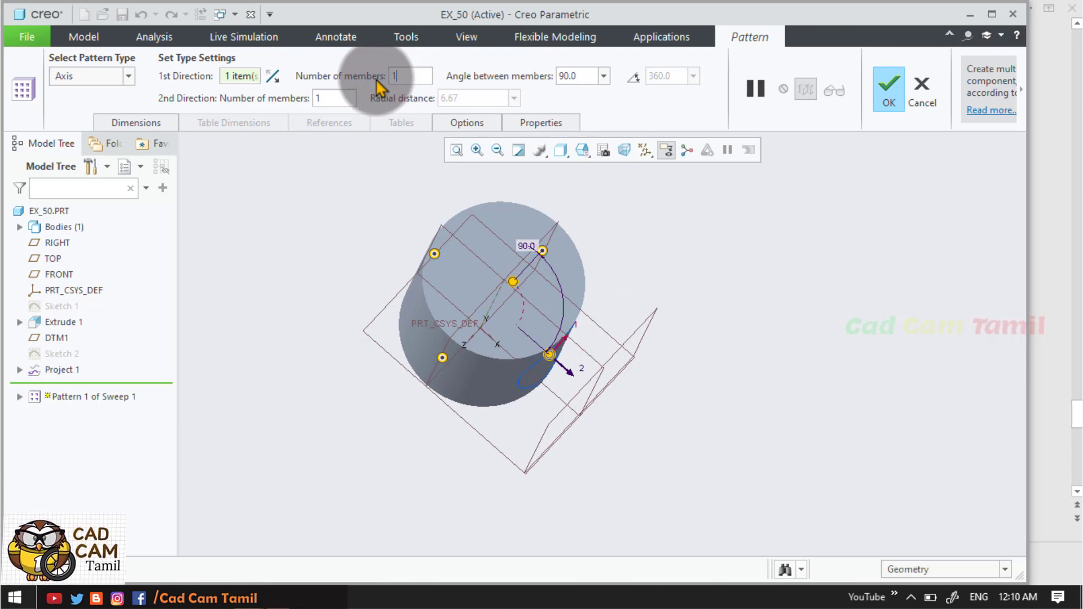
pyautogui.doubleClick(569, 75)
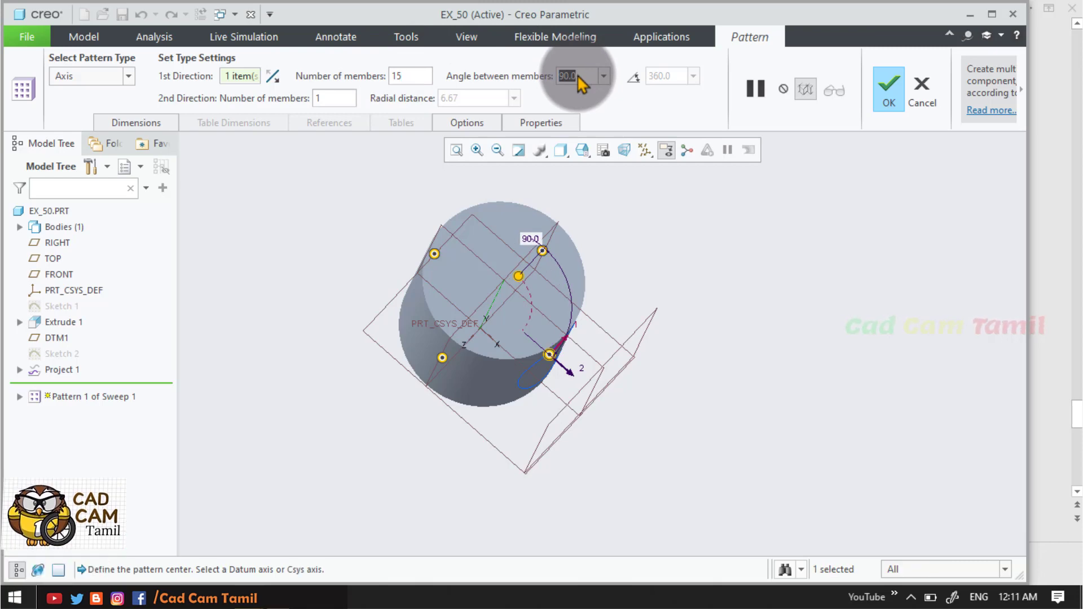
pyautogui.write('360/15')
pyautogui.press('Return')
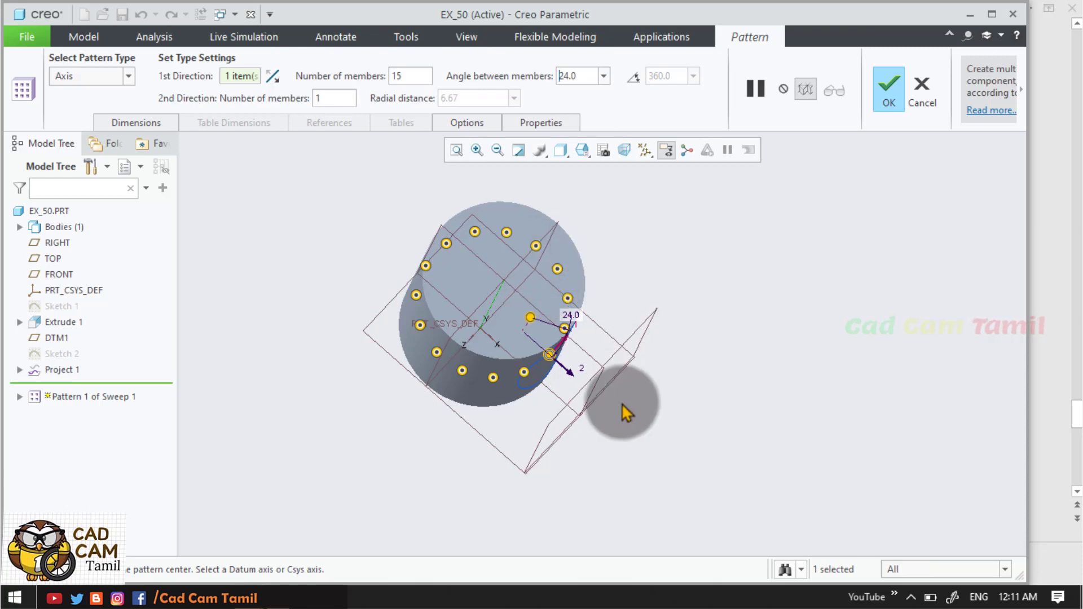
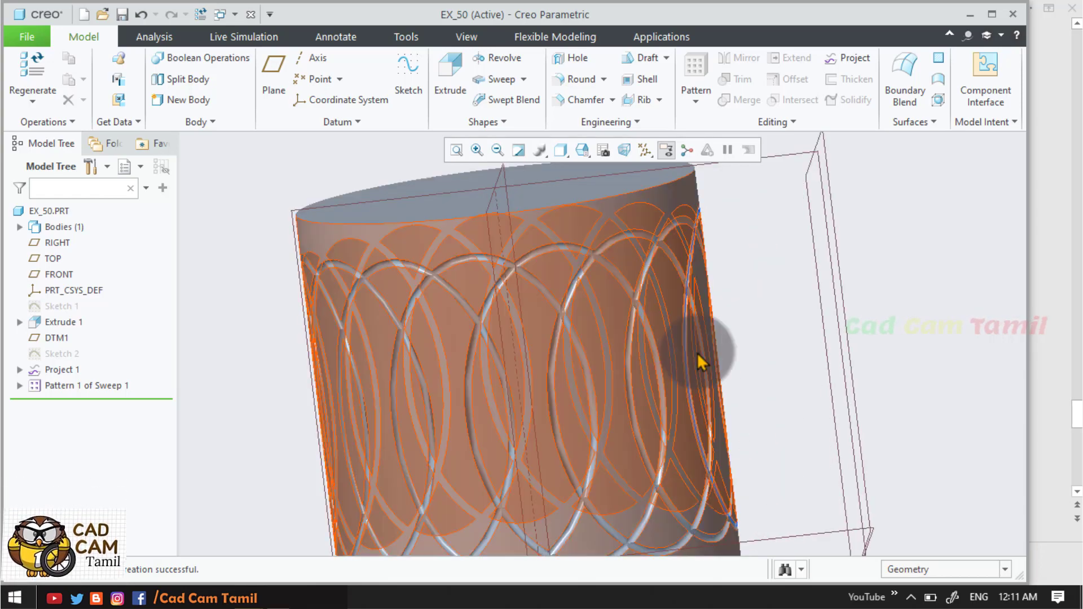
# Step: Start a sketch on the FRONT datum plane and orient it to the 2D sketch view
pyautogui.scroll(3, 378, 386)
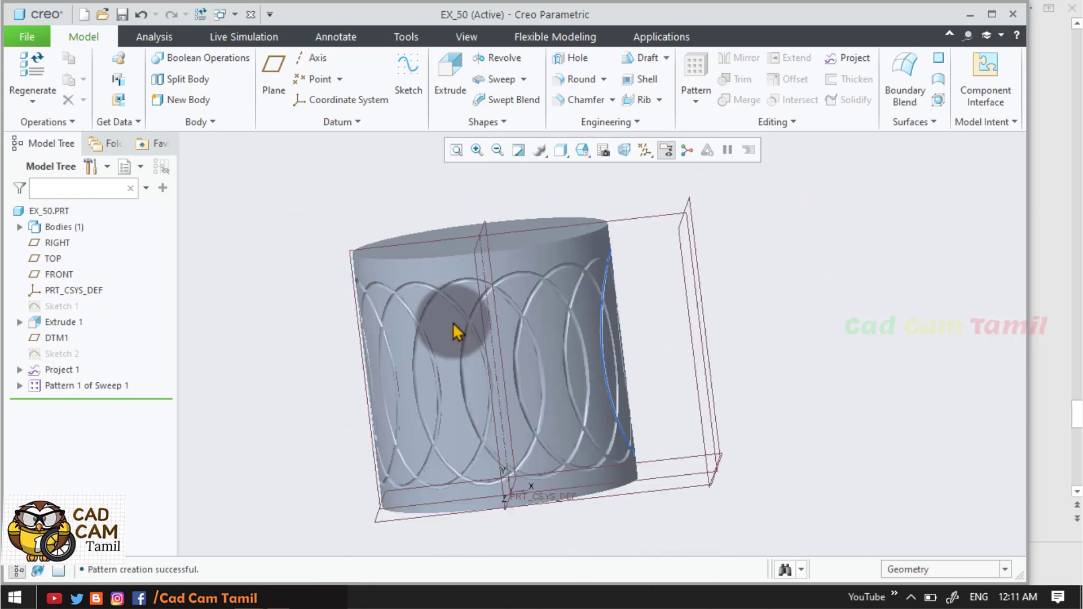
pyautogui.scroll(4, 684, 364)
pyautogui.moveTo(696, 357); pyautogui.dragTo(629, 363, button='middle')
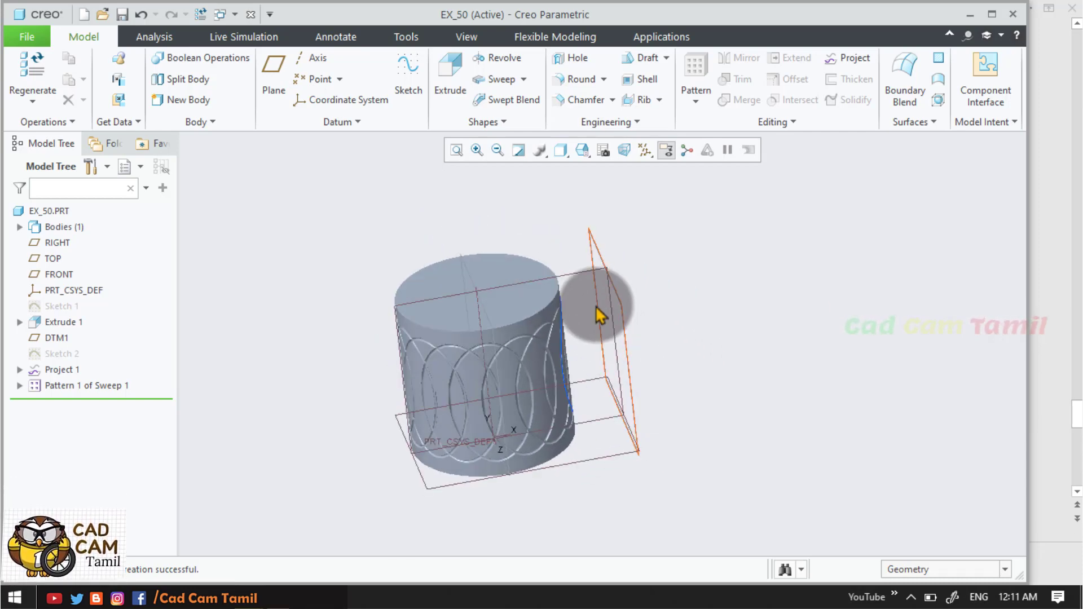
pyautogui.click(567, 288)
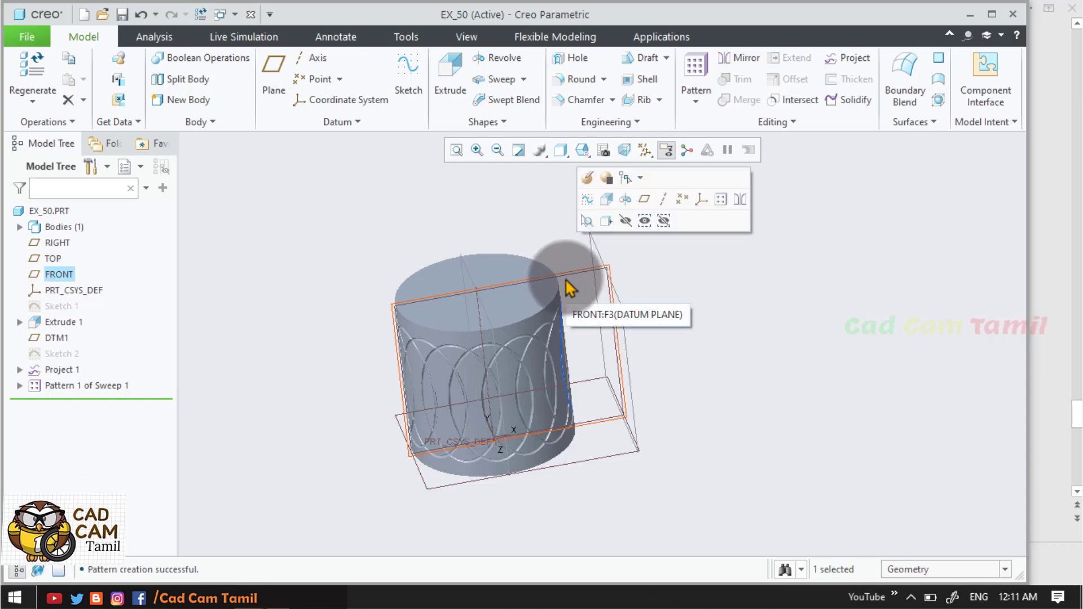
pyautogui.click(587, 199)
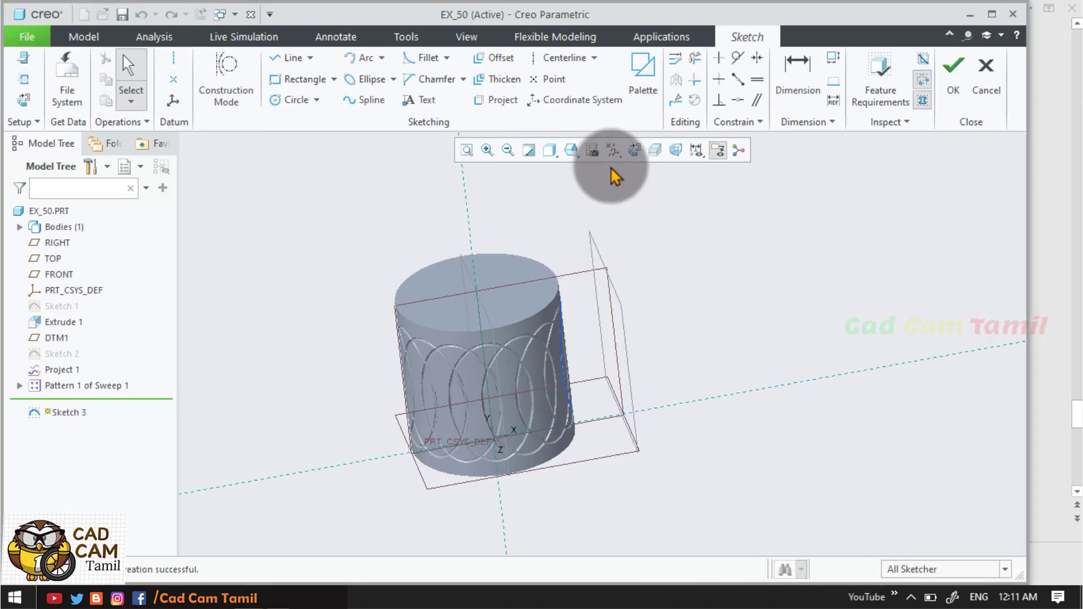
pyautogui.click(614, 151)
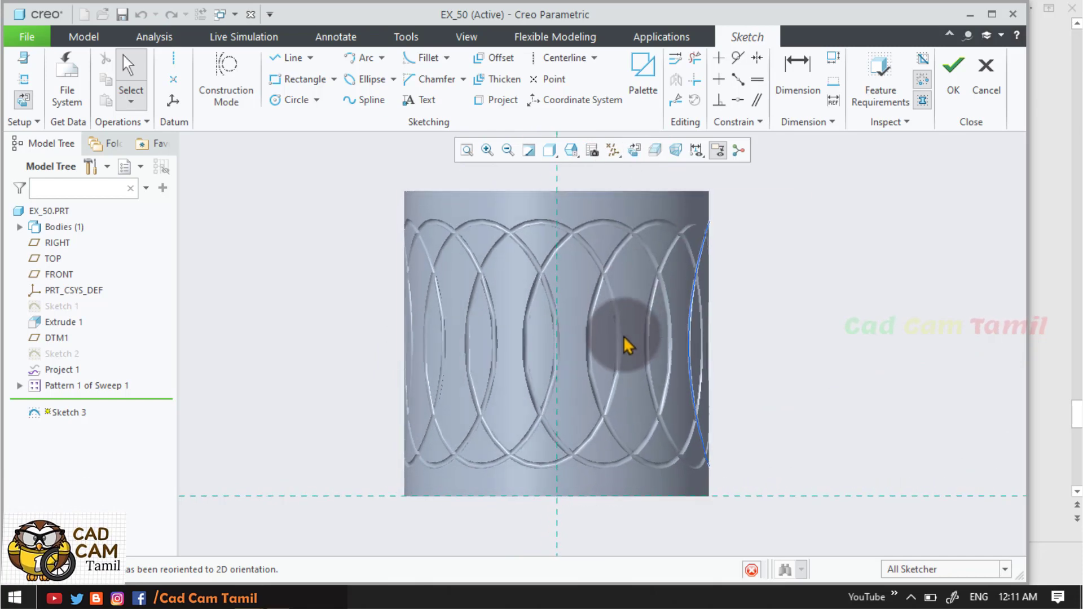
# Step: Sketch a four-point spline for the handle path, bulging outward between the upper and lower parts of the cylinder's side edge, and finish the sketch
pyautogui.click(353, 99)
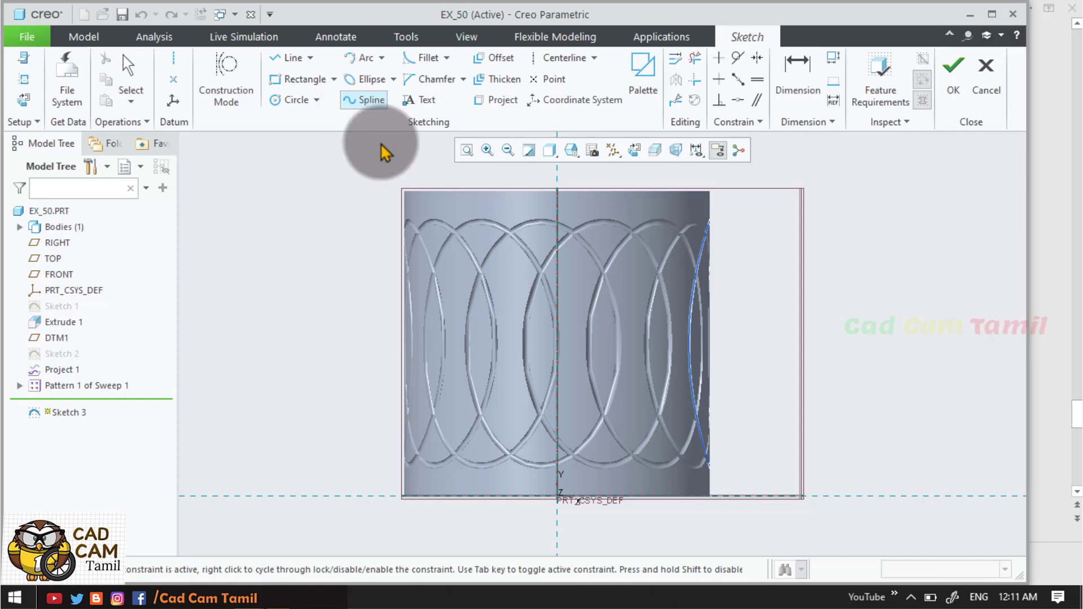
pyautogui.click(707, 238)
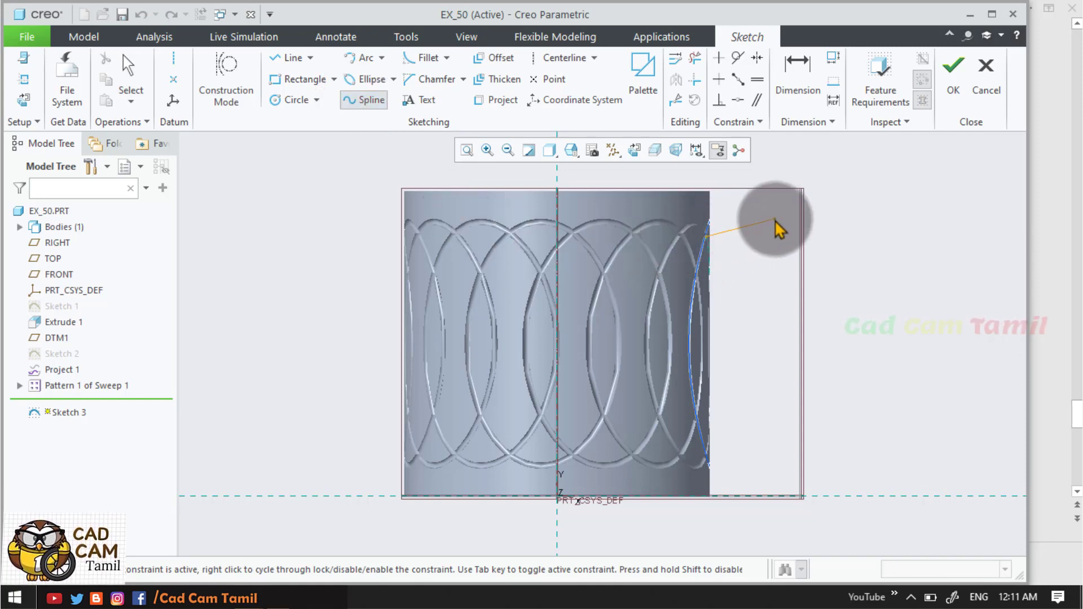
pyautogui.click(785, 341)
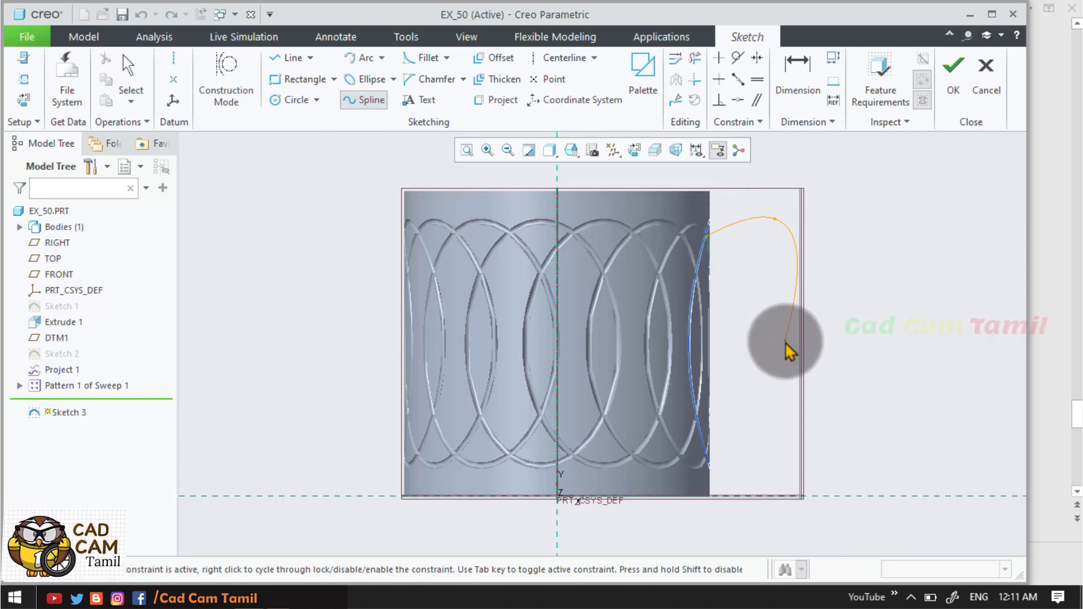
pyautogui.click(712, 438)
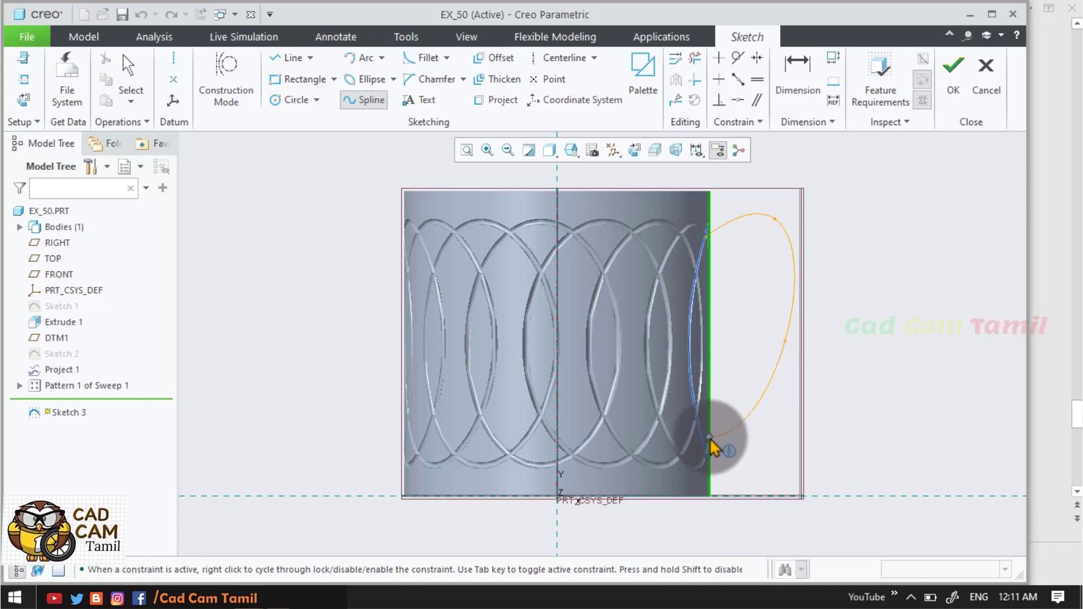
pyautogui.middleClick(749, 450)
pyautogui.middleClick(854, 360)
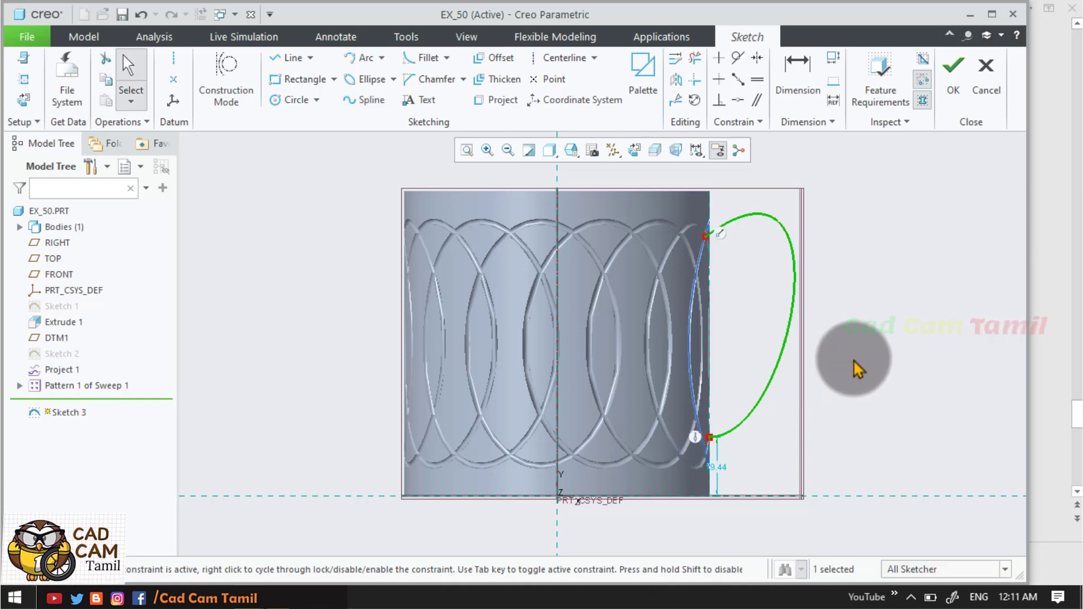
pyautogui.click(747, 327)
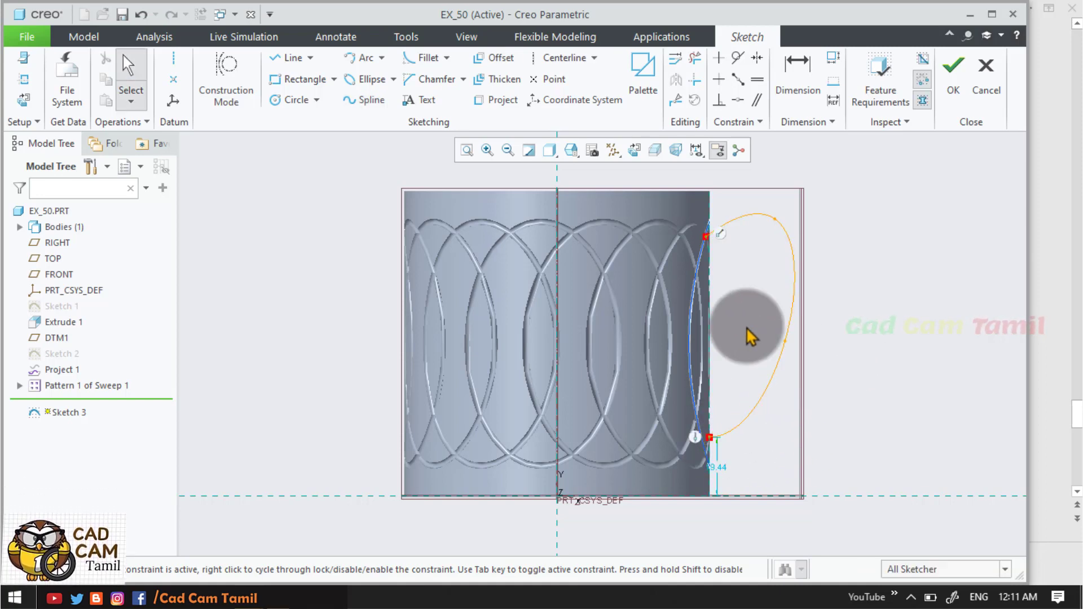
pyautogui.click(952, 79)
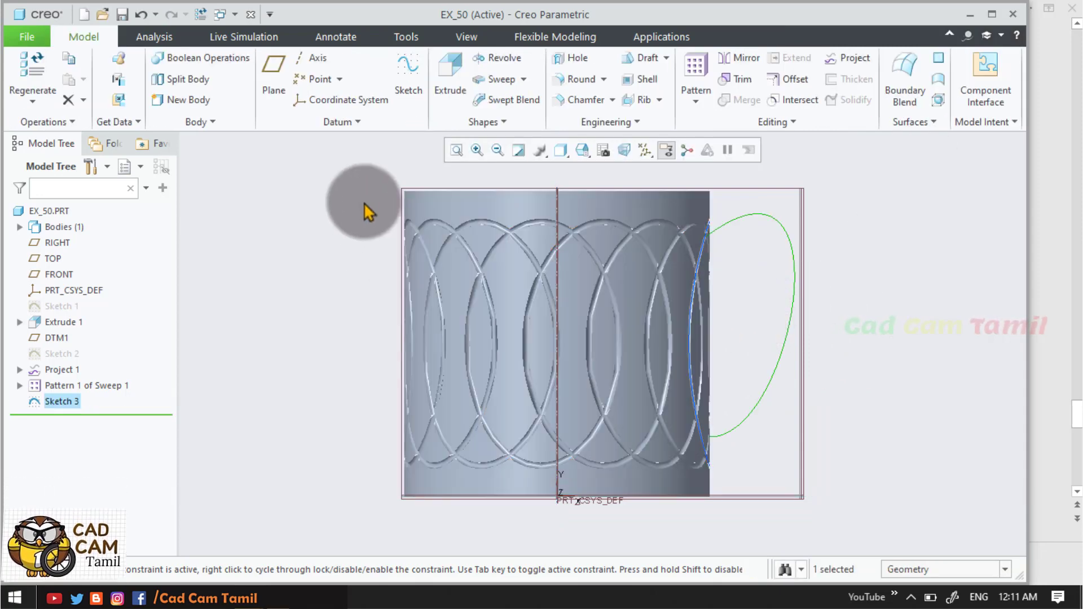
# Step: Start a solid sweep along the handle spline and open its section sketch in the 2D sketch view
pyautogui.click(493, 81)
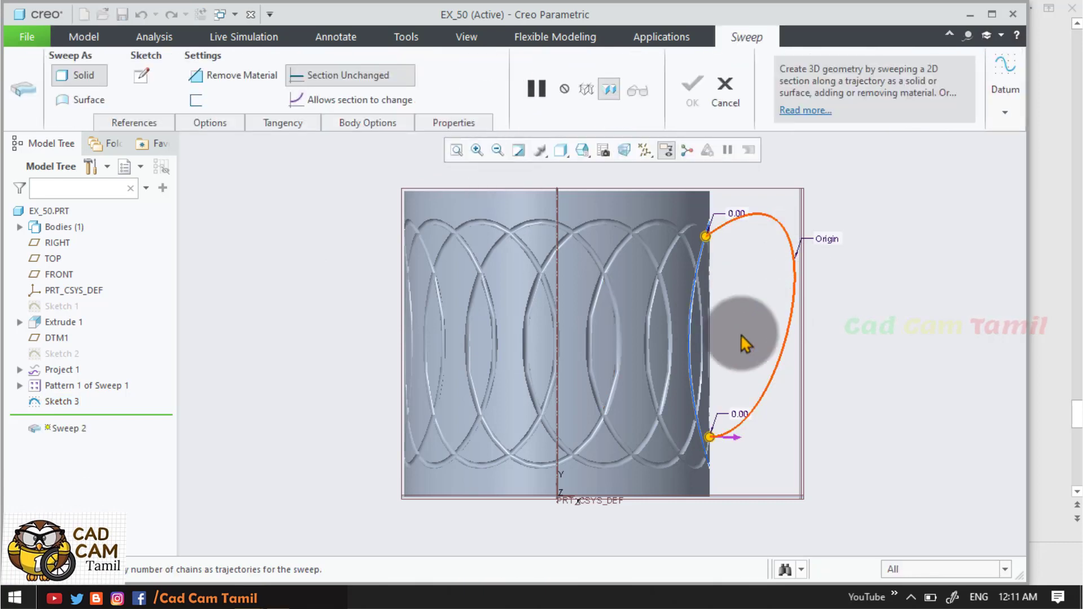
pyautogui.click(141, 79)
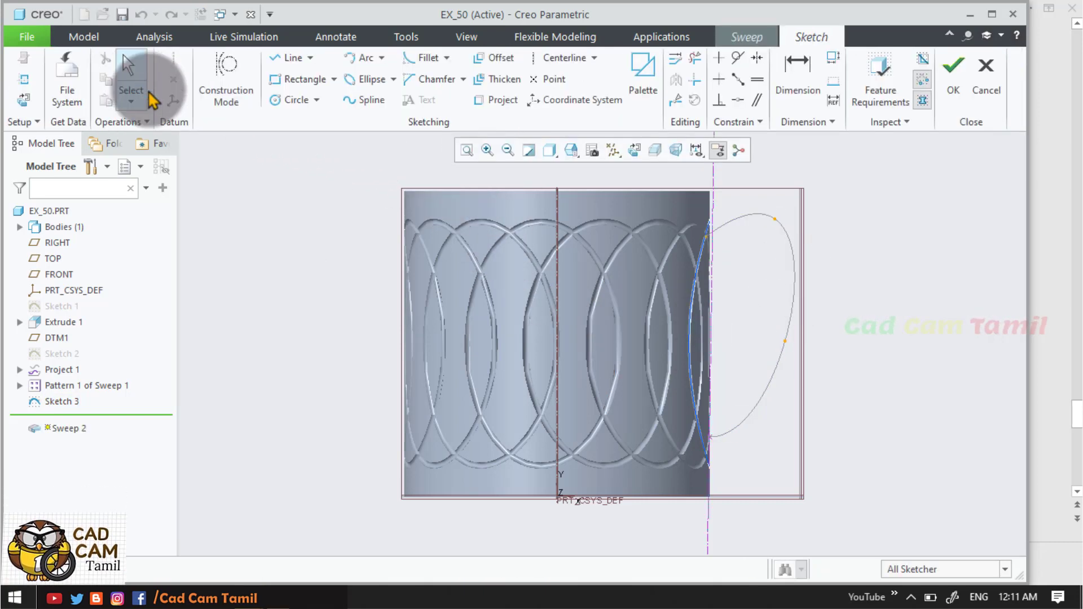
pyautogui.click(638, 150)
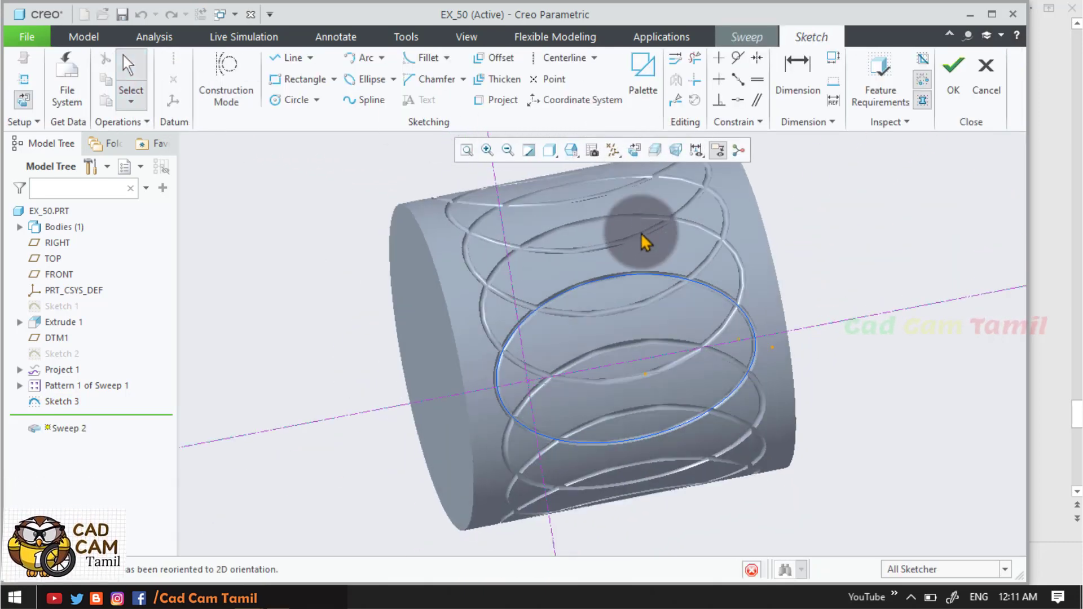
# Step: Show the model without hidden lines and sketch a 7 mm diameter circle at the handle trajectory's start point
pyautogui.scroll(-2, 504, 353)
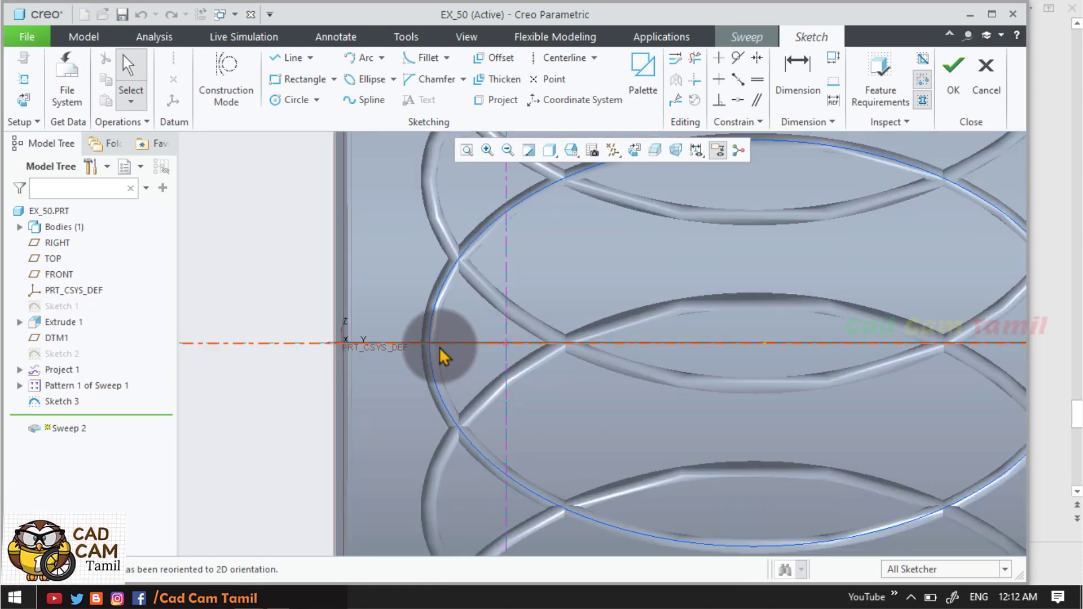
pyautogui.click(282, 107)
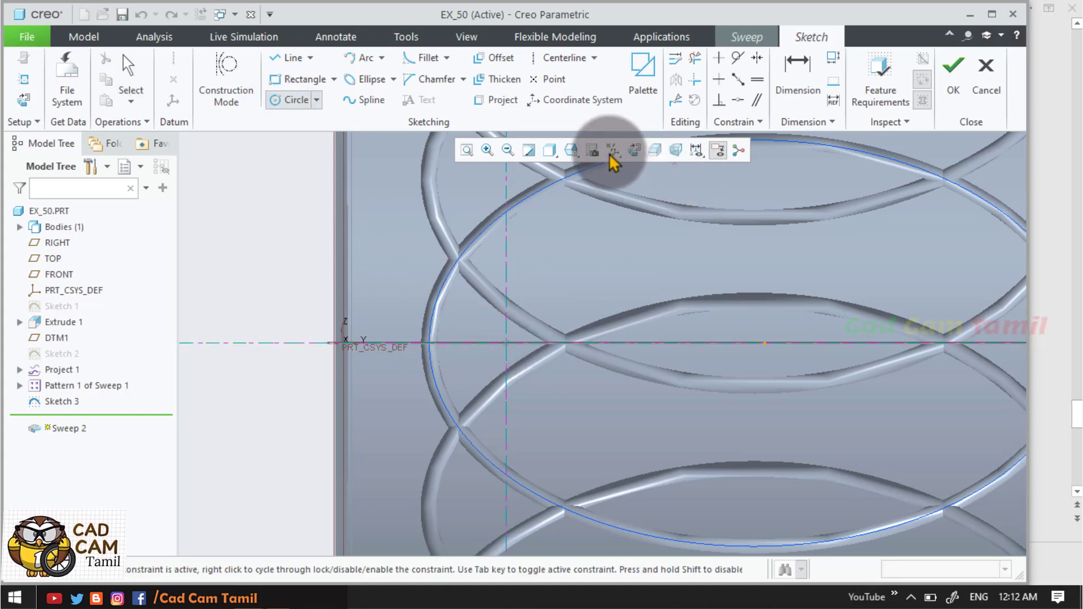
pyautogui.click(551, 151)
pyautogui.click(571, 224)
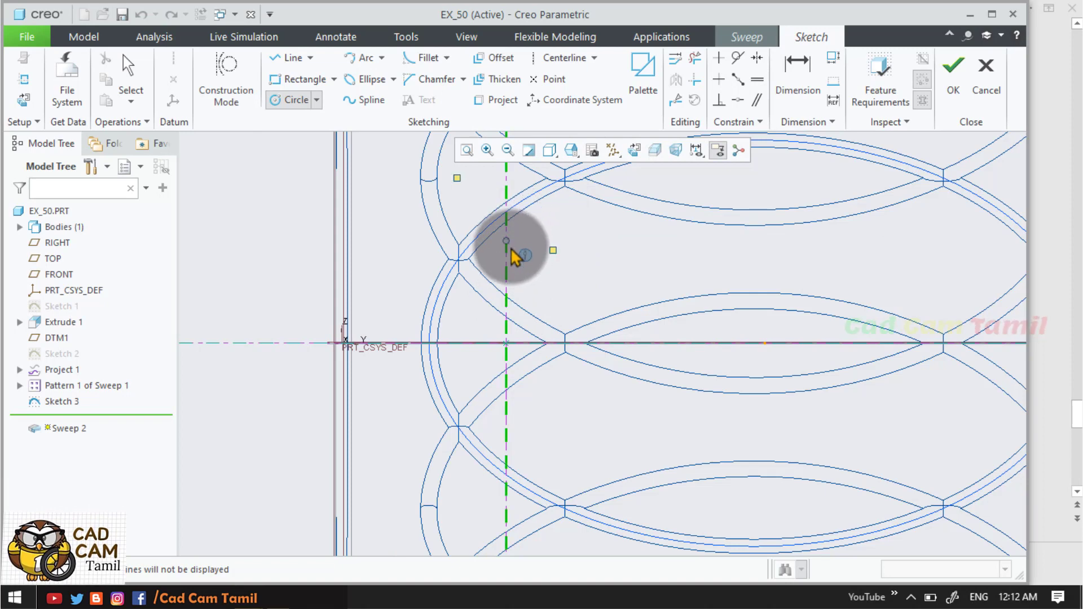
pyautogui.click(506, 342)
pyautogui.click(474, 333)
pyautogui.middleClick(474, 333)
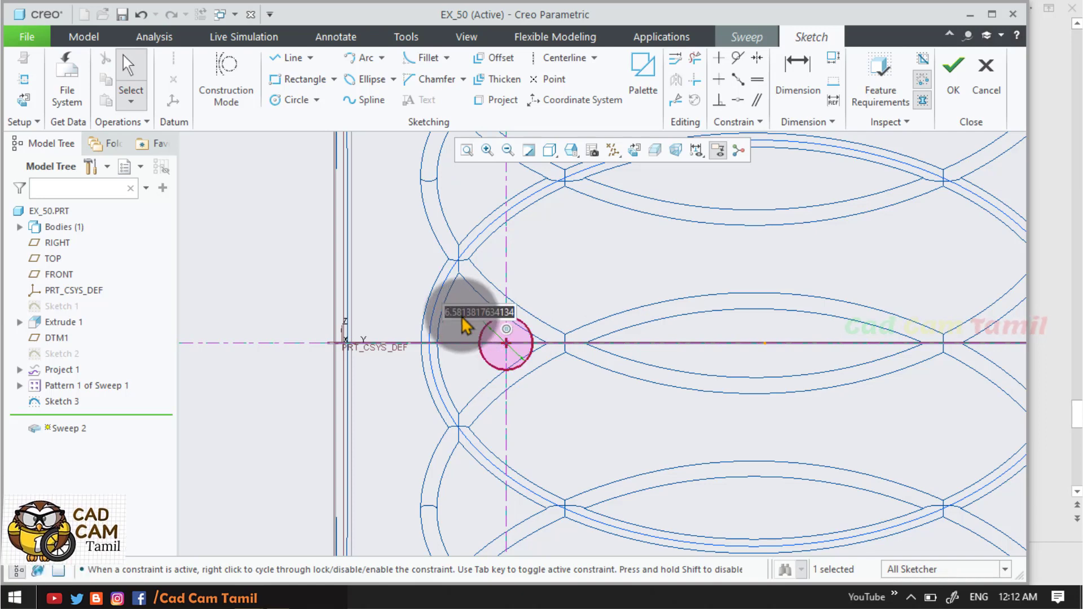
pyautogui.write('7')
pyautogui.press('Return')
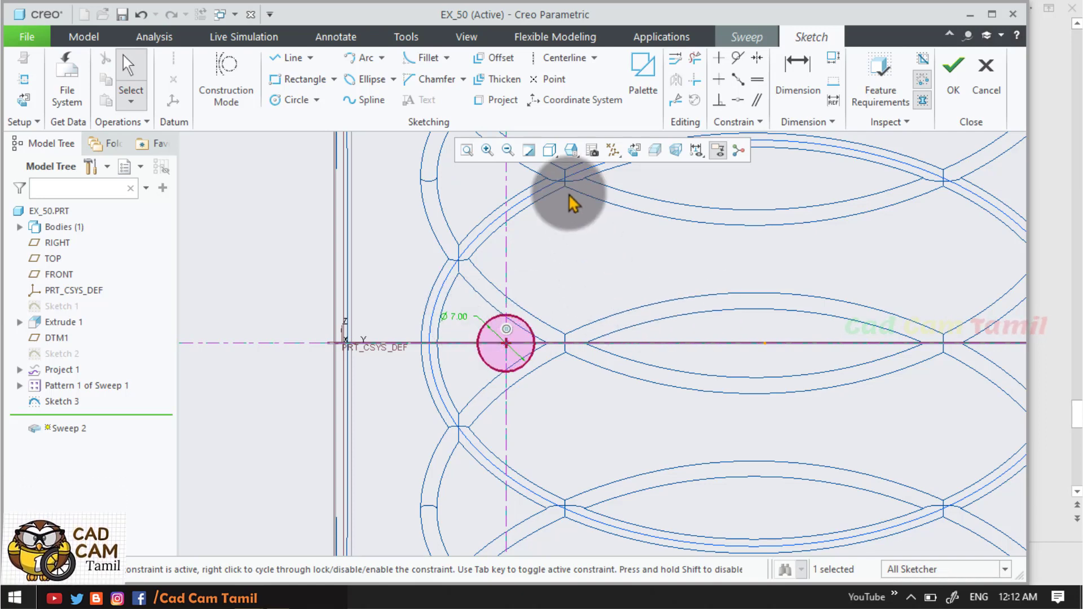
# Step: Restore the shaded display, accept the circular section for the handle sweep, and inspect the handle's upper end at the cylinder
pyautogui.click(550, 151)
pyautogui.click(564, 205)
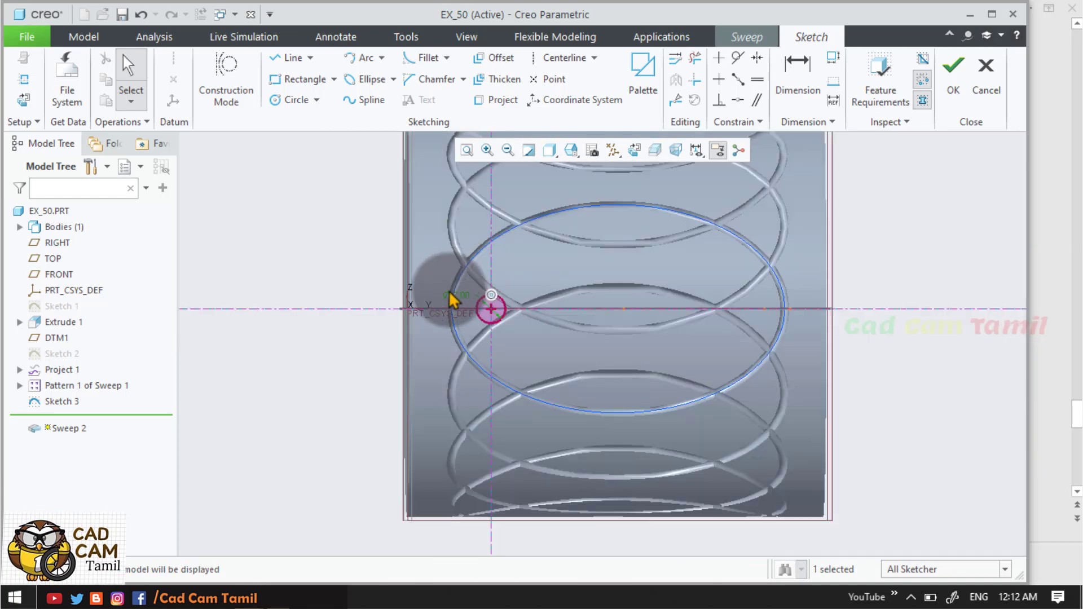
pyautogui.moveTo(512, 282)
pyautogui.mouseDown(button='middle')
pyautogui.moveTo(569, 331)
pyautogui.moveTo(551, 370)
pyautogui.moveTo(527, 271)
pyautogui.mouseUp(button='middle')
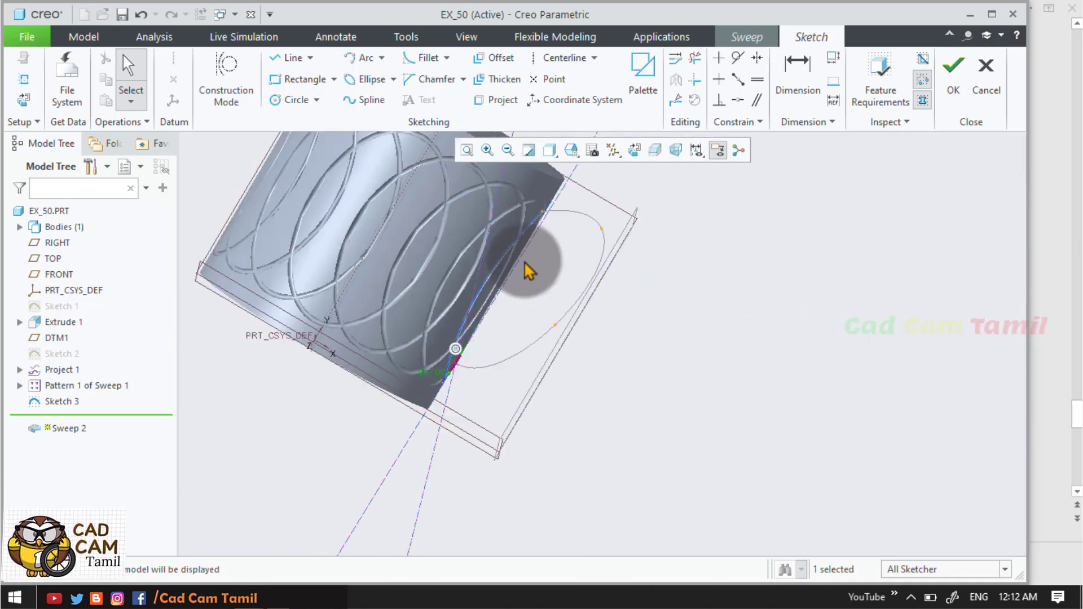
pyautogui.click(959, 96)
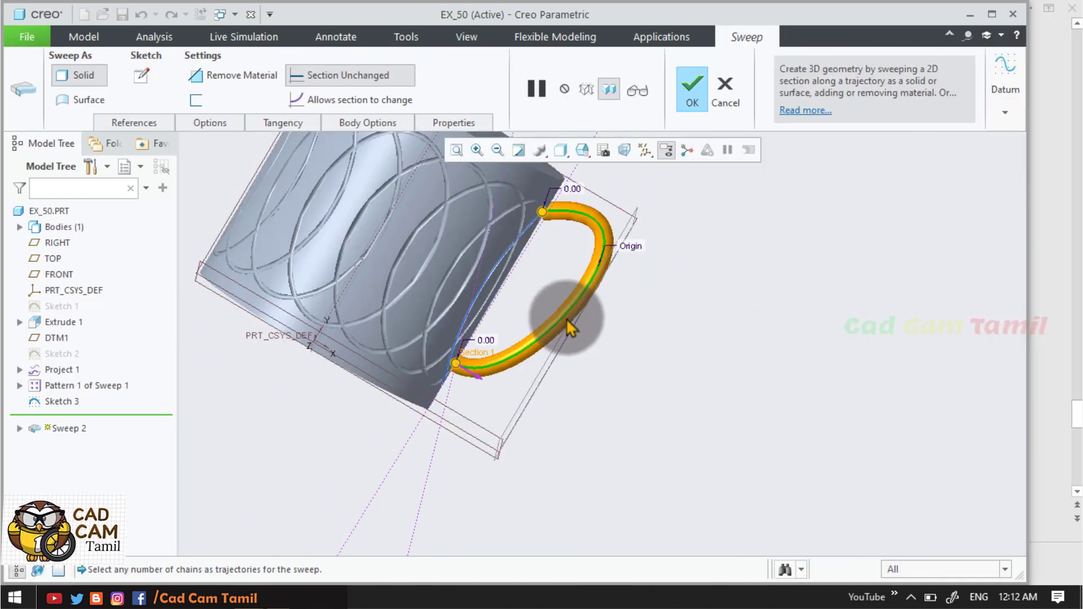
pyautogui.moveTo(605, 340); pyautogui.dragTo(512, 304, button='middle')
pyautogui.scroll(5, 496, 255)
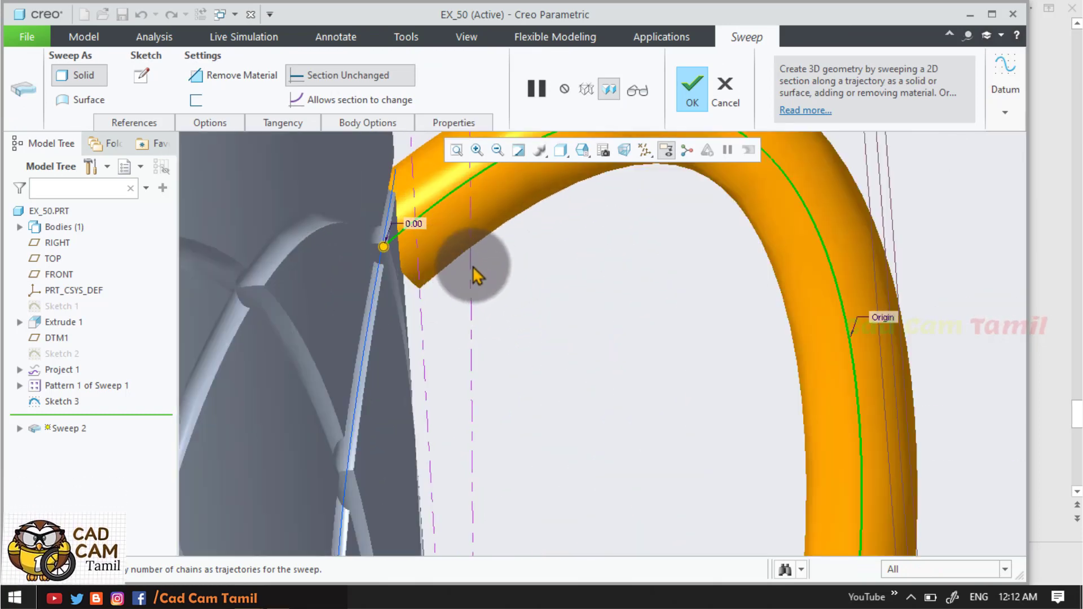
# Step: Reopen the handle sweep's section sketch, set the circle's diameter to 10 mm and accept the section
pyautogui.scroll(-5, 649, 335)
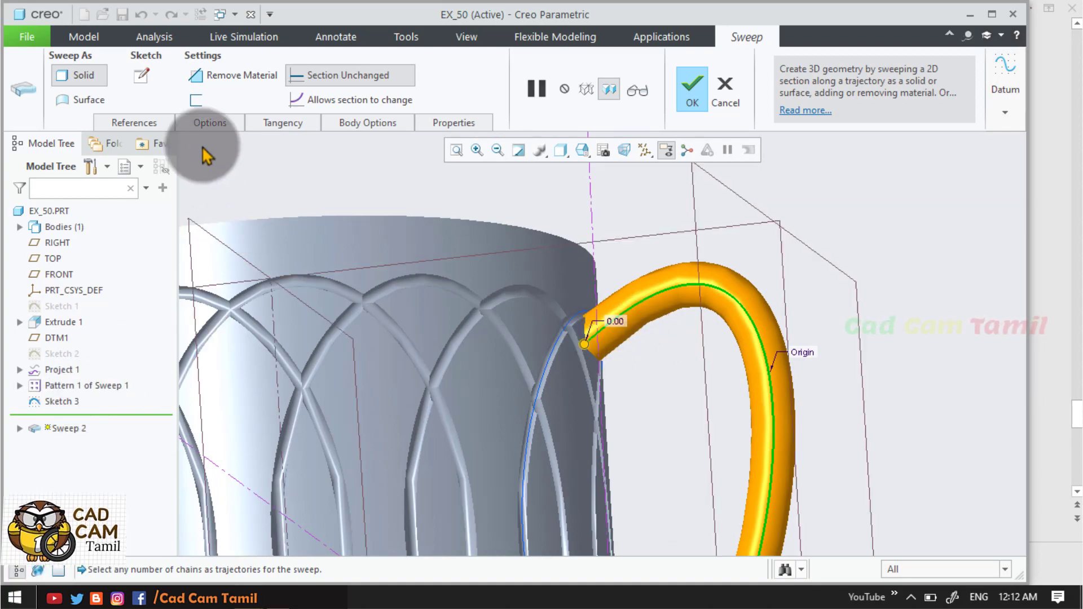
pyautogui.click(142, 75)
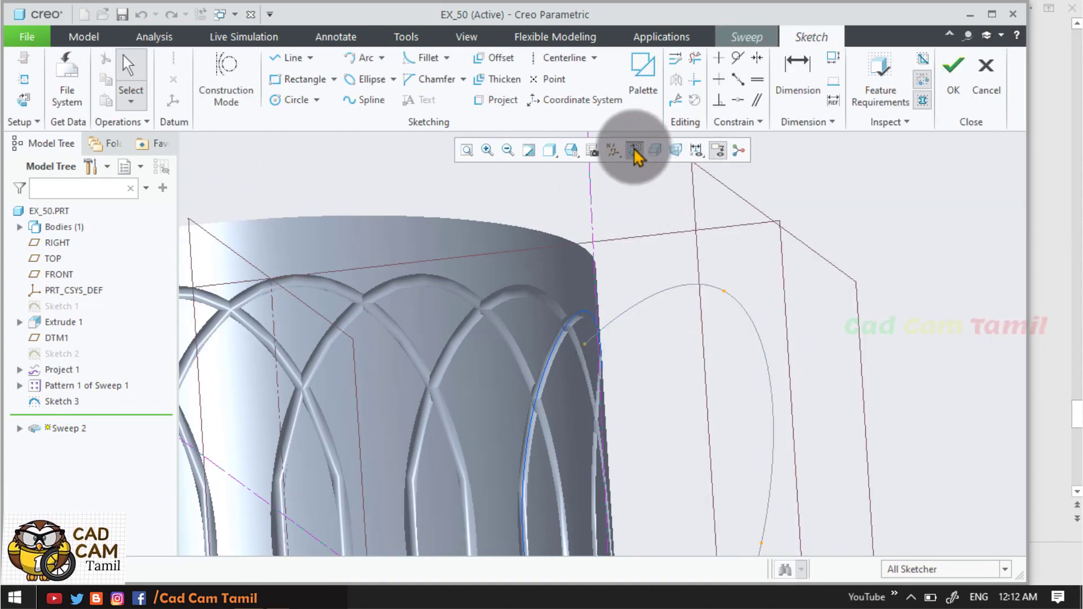
pyautogui.click(634, 149)
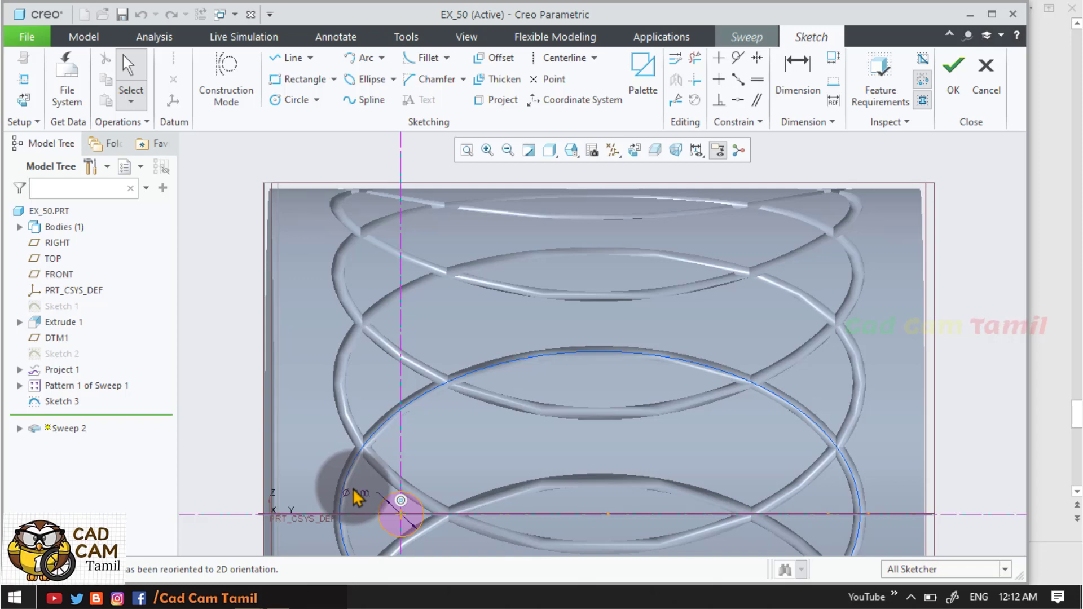
pyautogui.write('10')
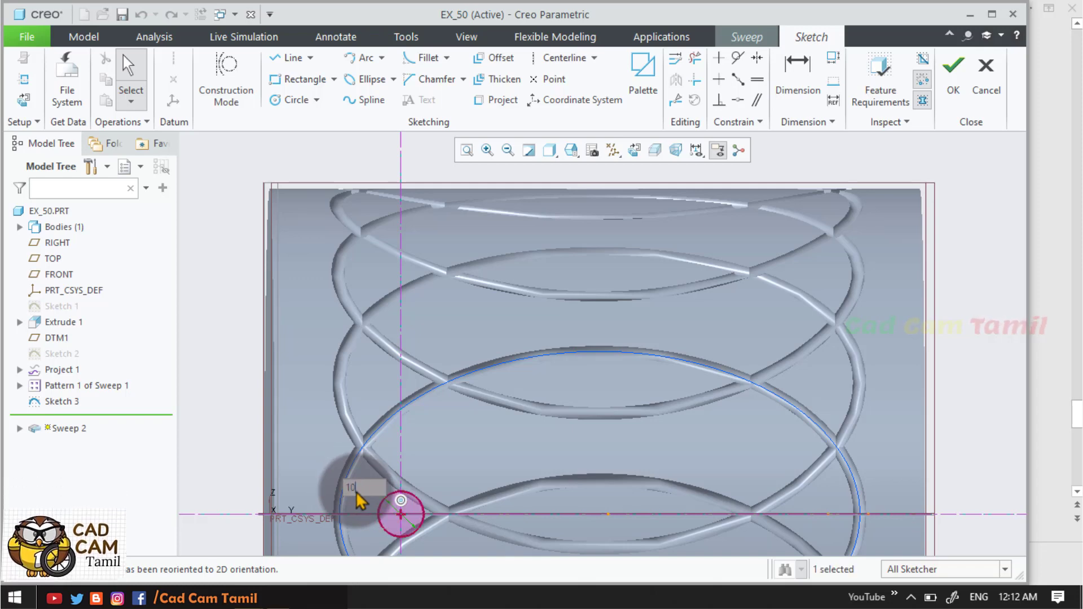
pyautogui.click(954, 68)
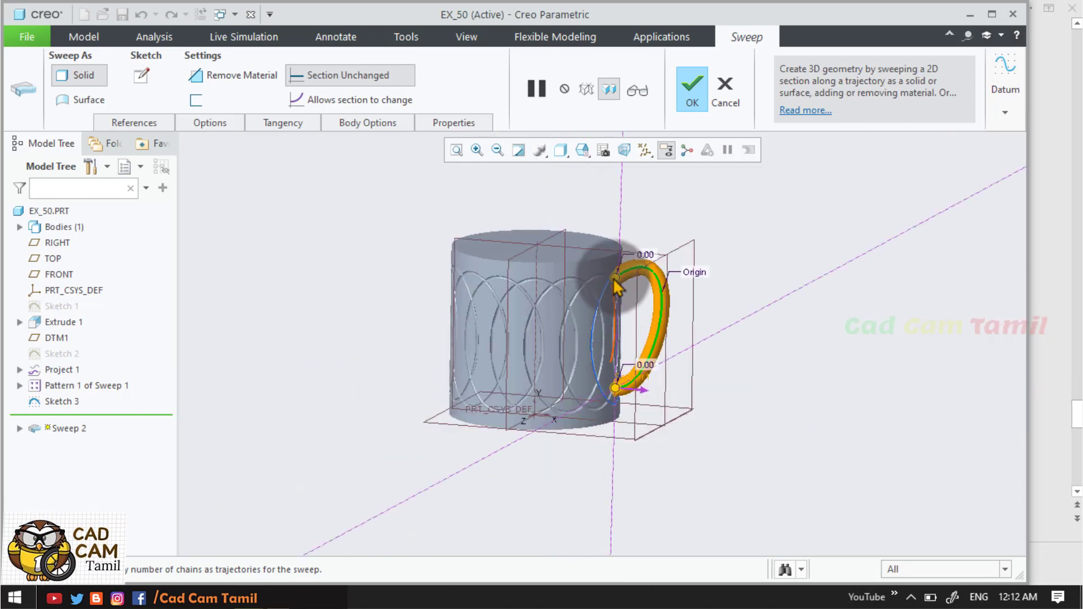
# Step: Merge the handle sweep's ends with the mug body and complete the sweep
pyautogui.scroll(-6, 623, 282)
pyautogui.moveTo(604, 338); pyautogui.dragTo(620, 287, button='middle')
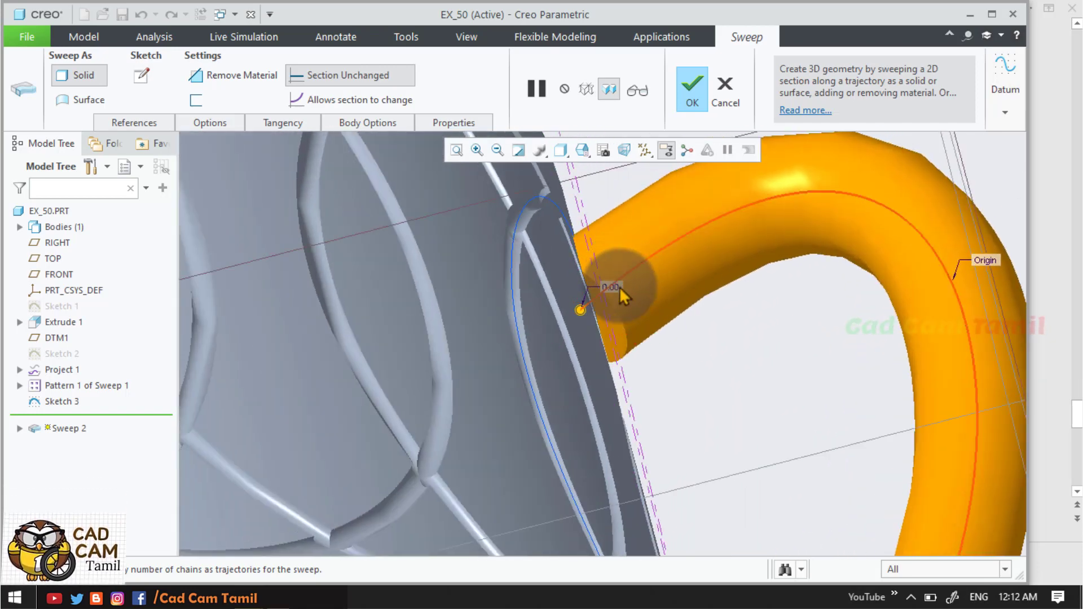
pyautogui.click(219, 119)
pyautogui.click(193, 177)
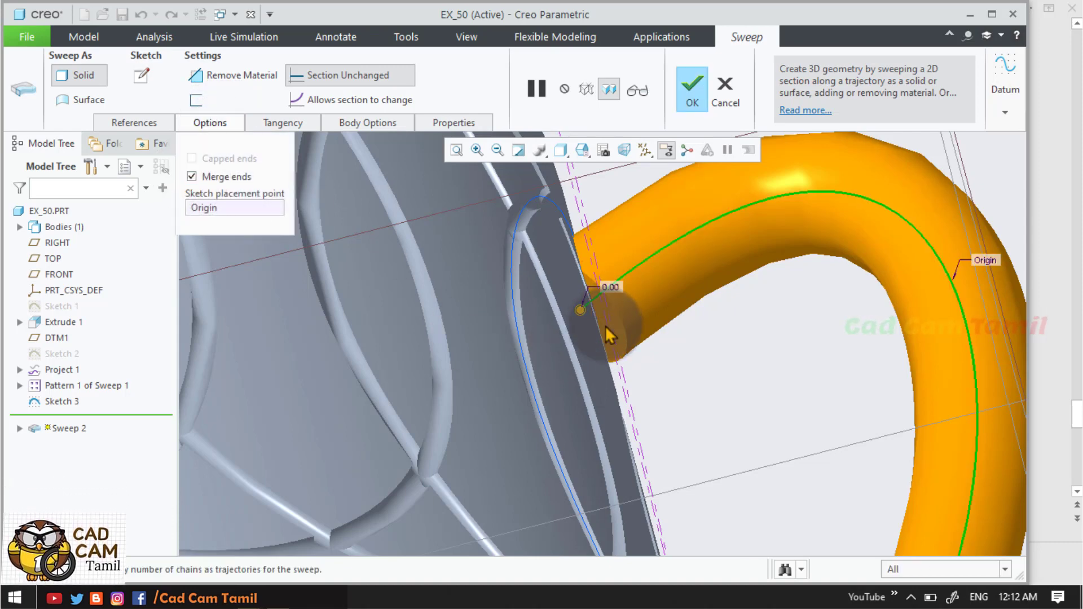
pyautogui.hotkey('ctrl', 'd')
pyautogui.click(693, 91)
pyautogui.hotkey('ctrl', 'd')
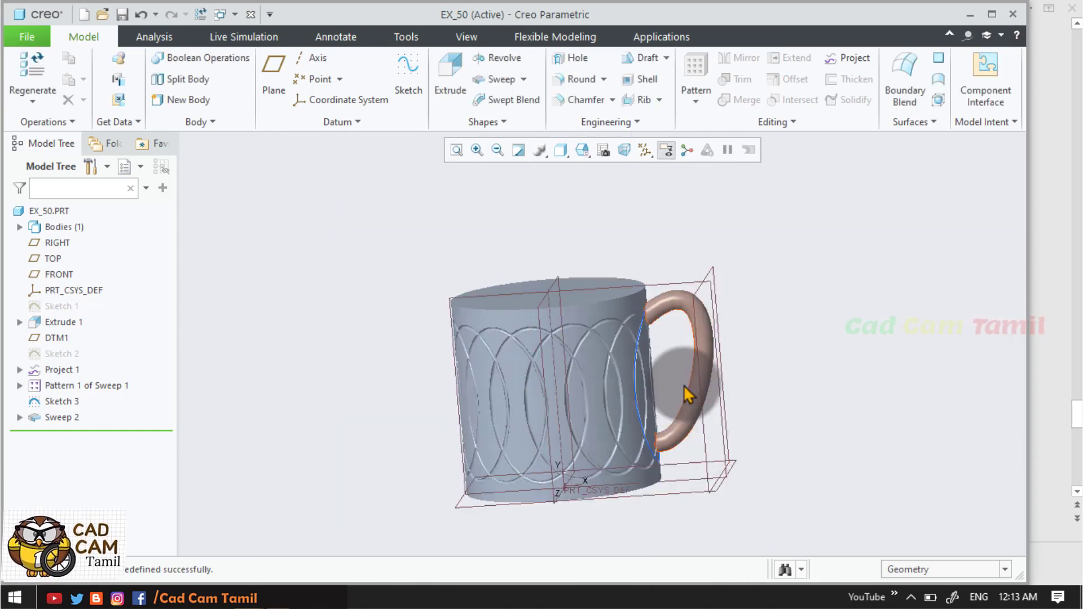
pyautogui.scroll(-3, 684, 384)
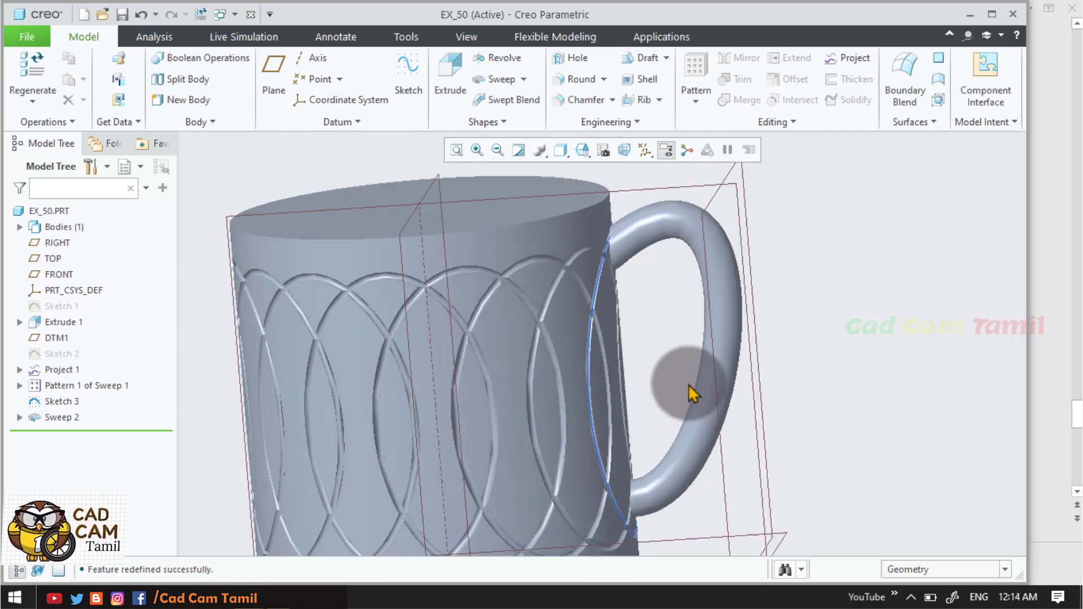
# Step: Consult the exercise drawing, return to the model and create a datum plane offset 30 mm outward from DTM1, beyond the handle
pyautogui.click(1042, 248)
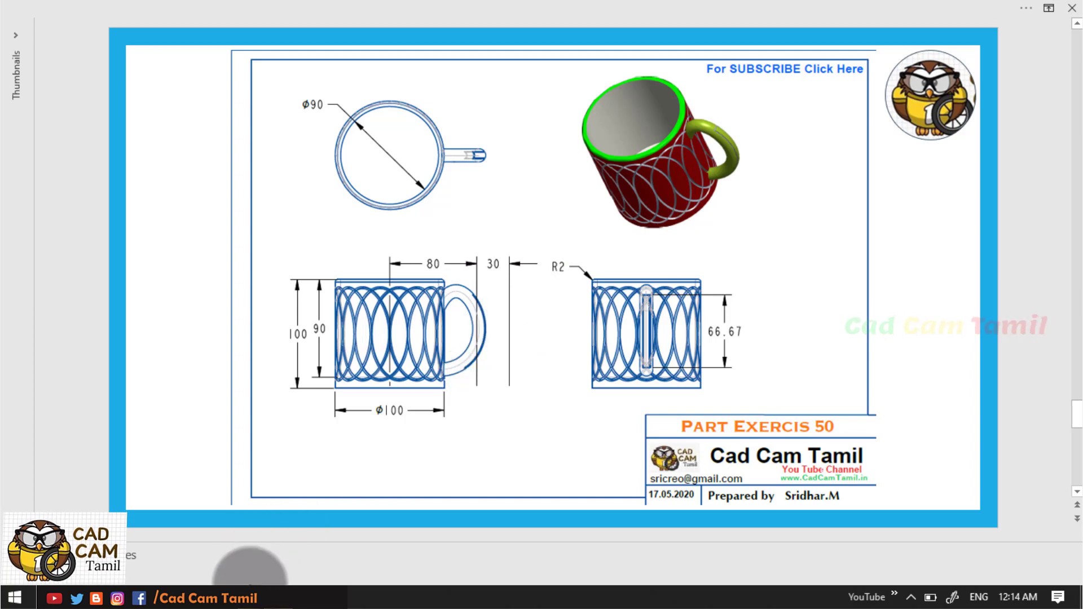
pyautogui.moveTo(245, 592)
pyautogui.click(225, 527)
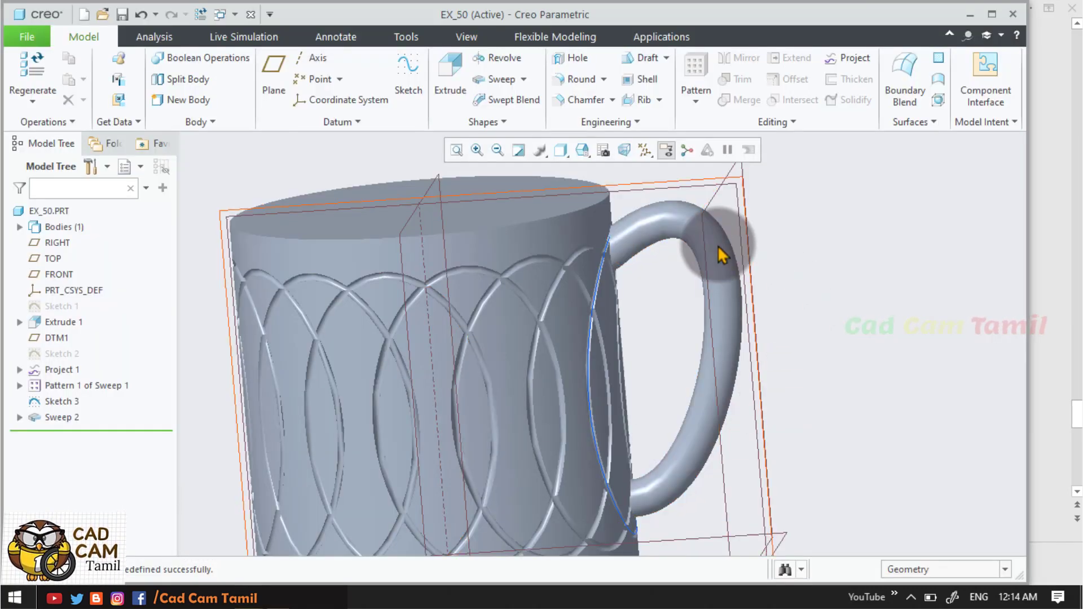
pyautogui.click(712, 204)
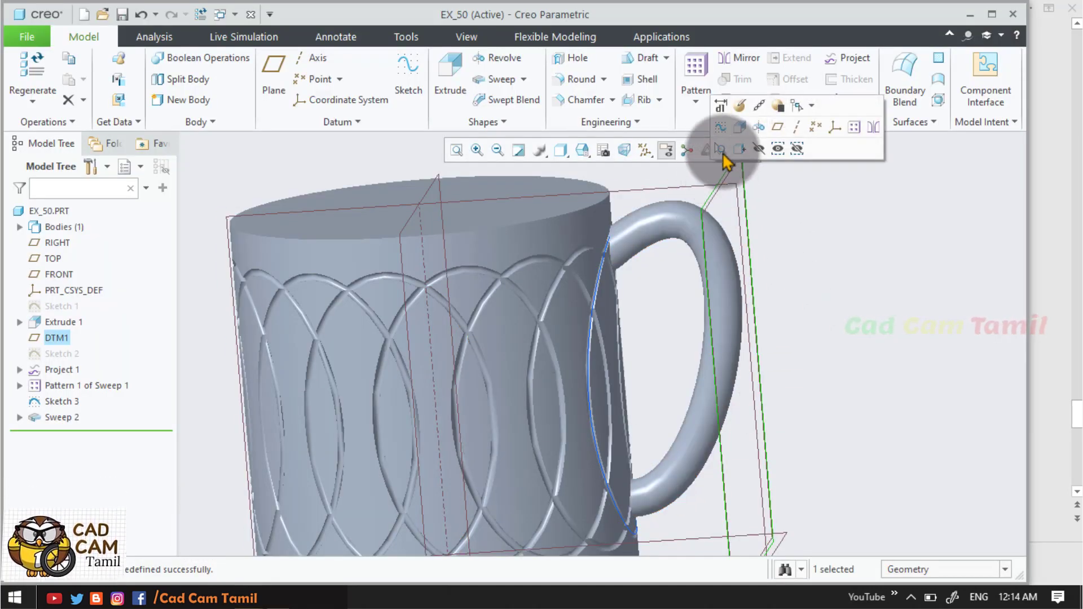
pyautogui.click(780, 130)
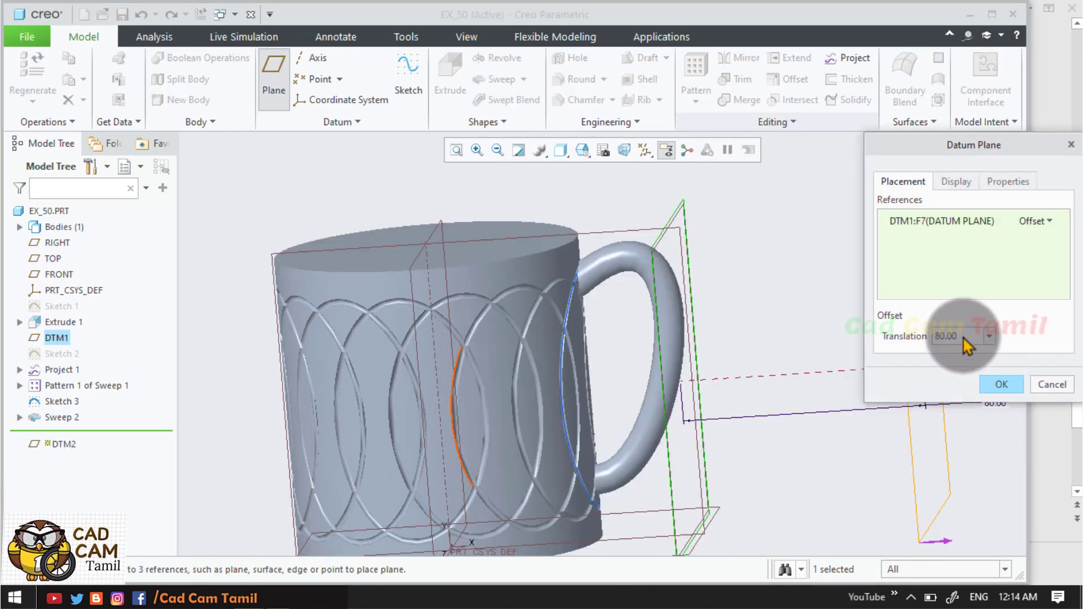
pyautogui.doubleClick(963, 337)
pyautogui.write('30')
pyautogui.press('Return')
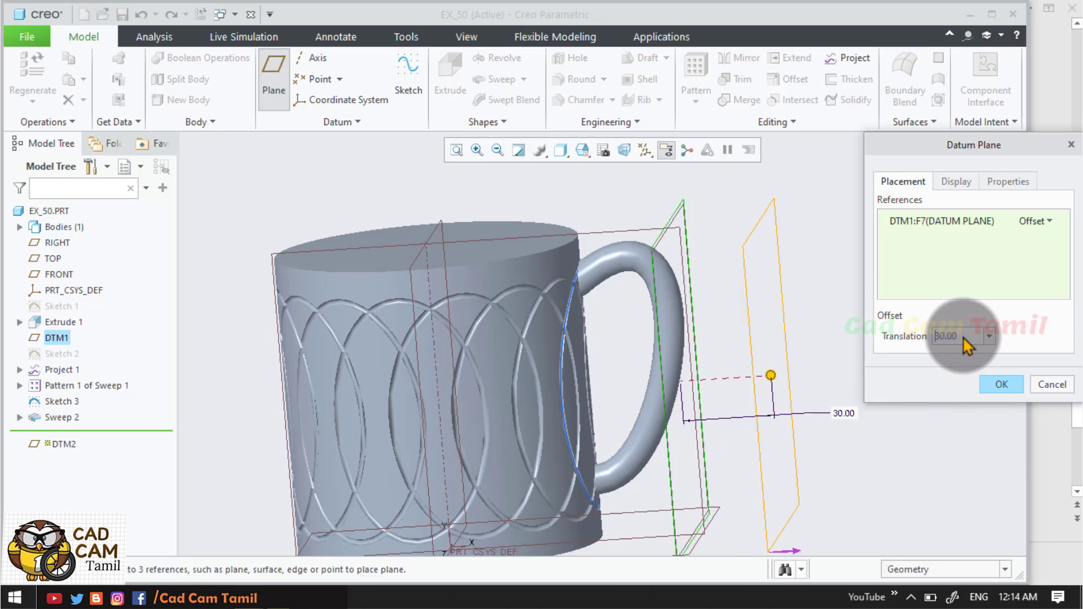
pyautogui.click(1004, 386)
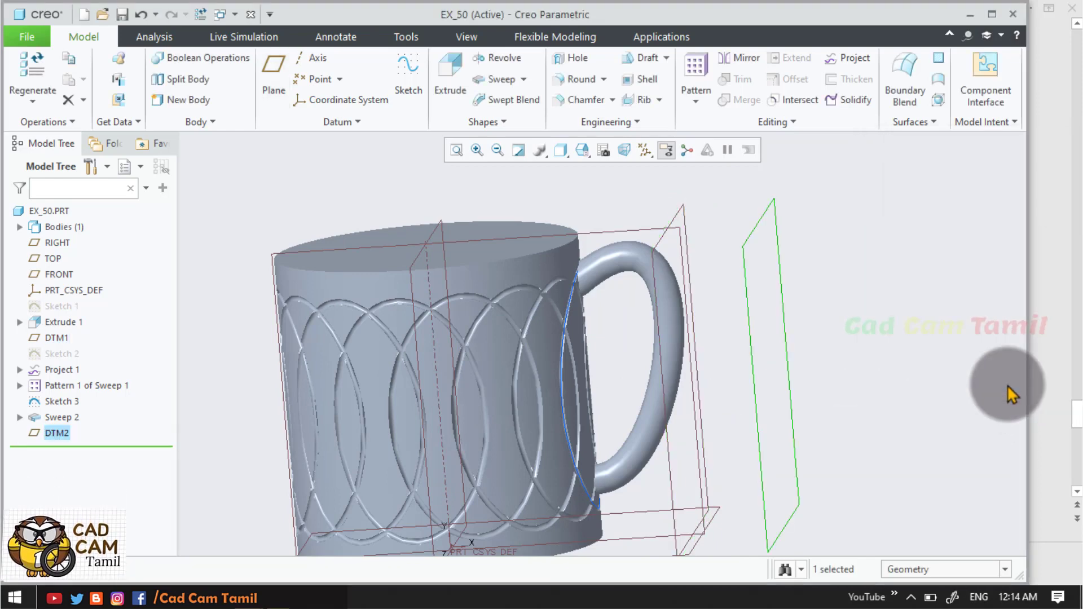
# Step: Sketch a narrow upright rectangle on the new datum plane, symmetric about the vertical axis and within the handle's width, and finish the sketch
pyautogui.click(410, 78)
pyautogui.click(635, 151)
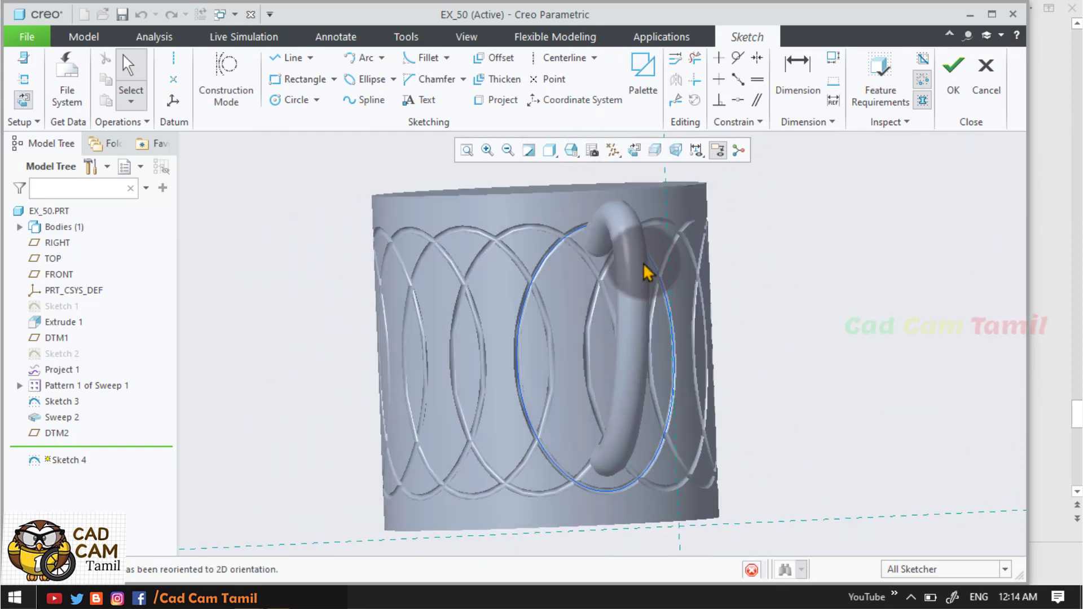
pyautogui.click(287, 79)
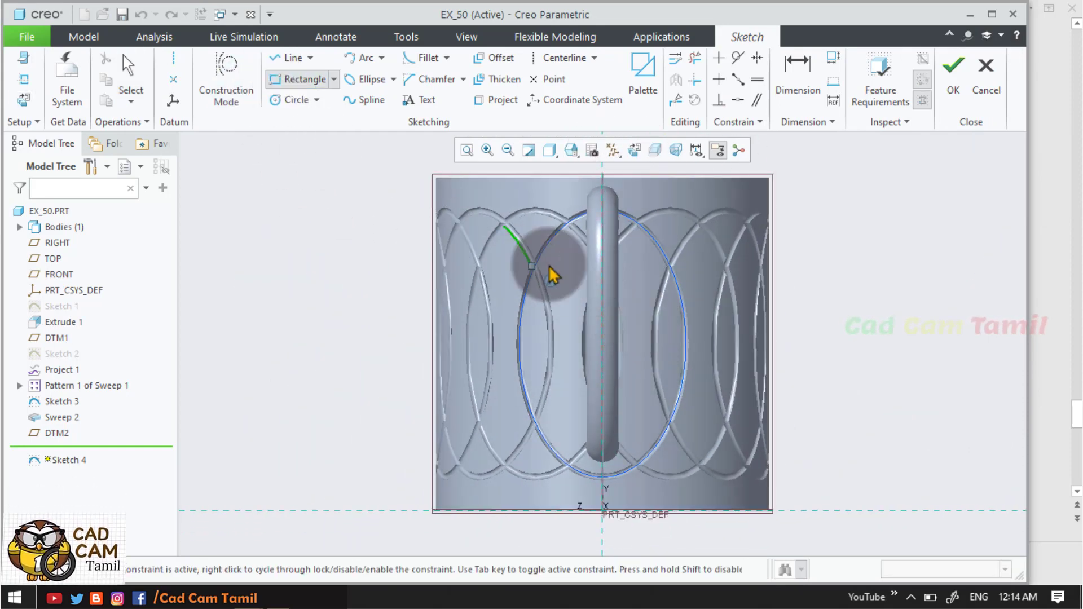
pyautogui.click(599, 231)
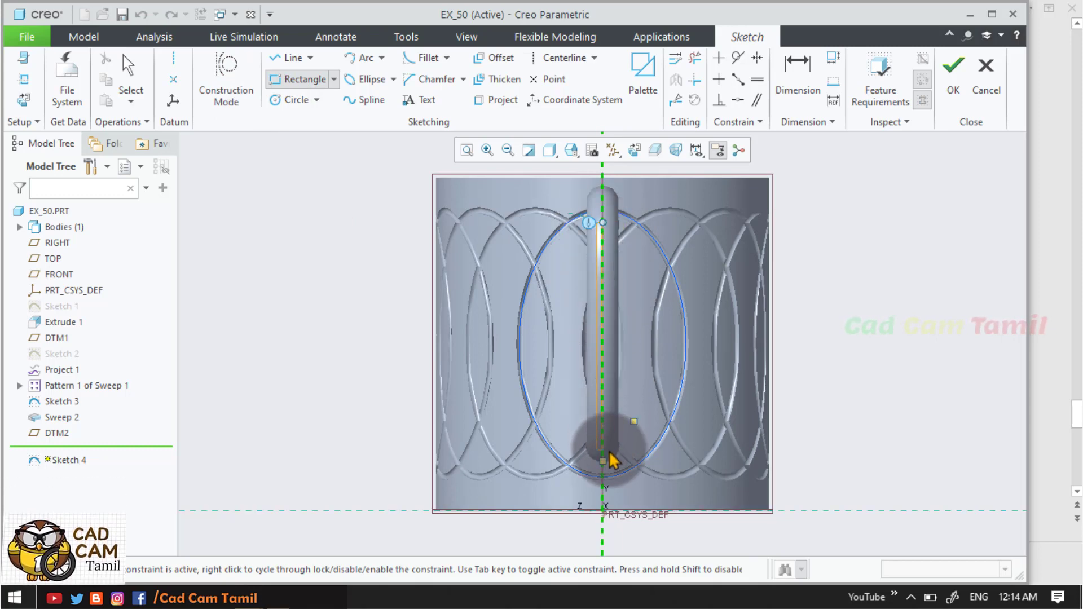
pyautogui.scroll(-3, 614, 462)
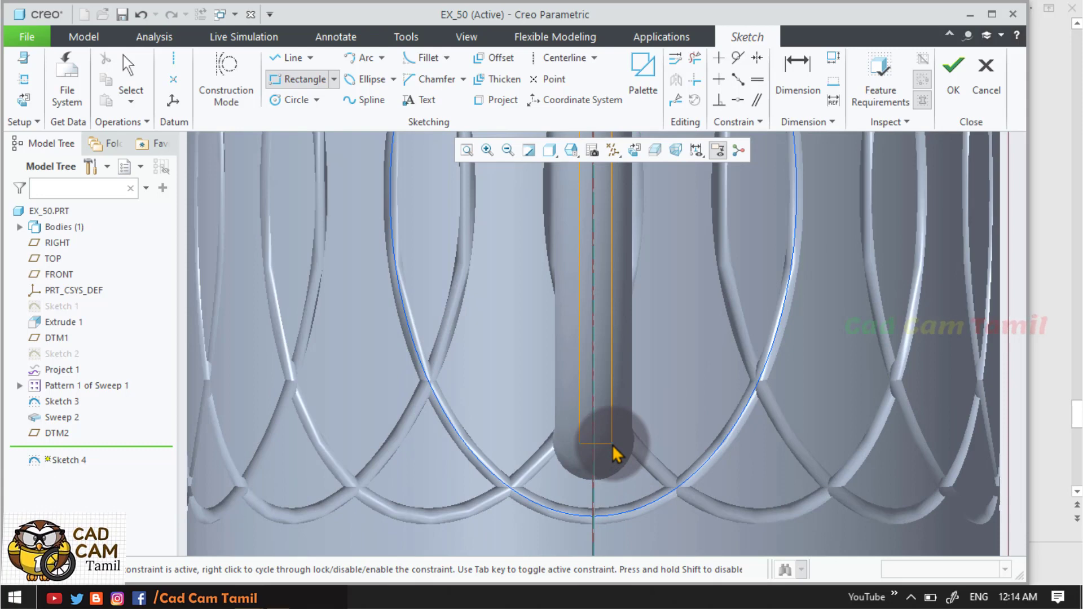
pyautogui.scroll(5, 616, 453)
pyautogui.hotkey('ctrl', 'd')
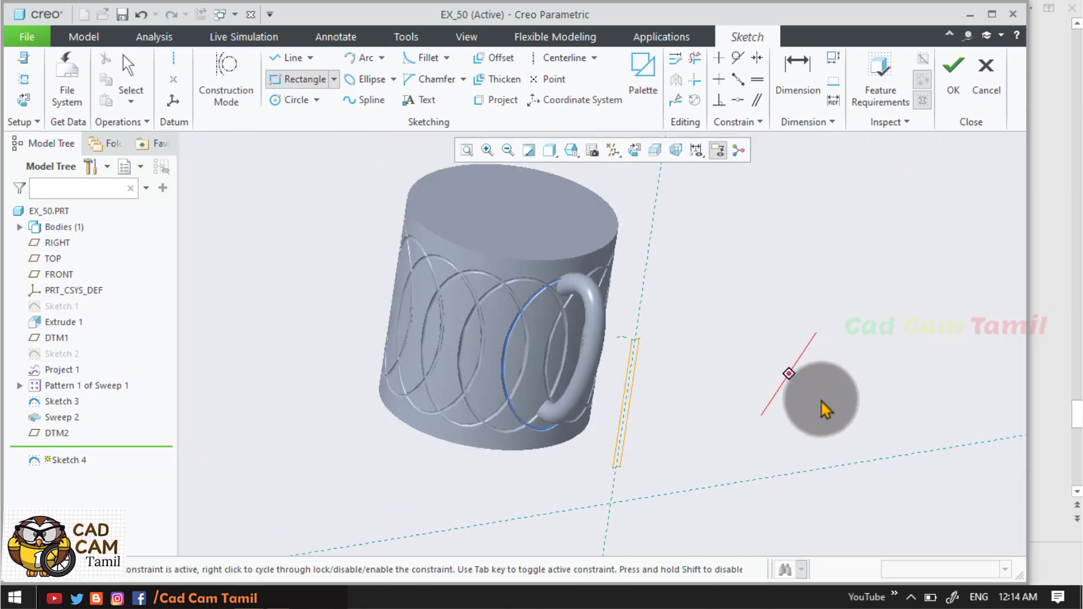
pyautogui.click(954, 94)
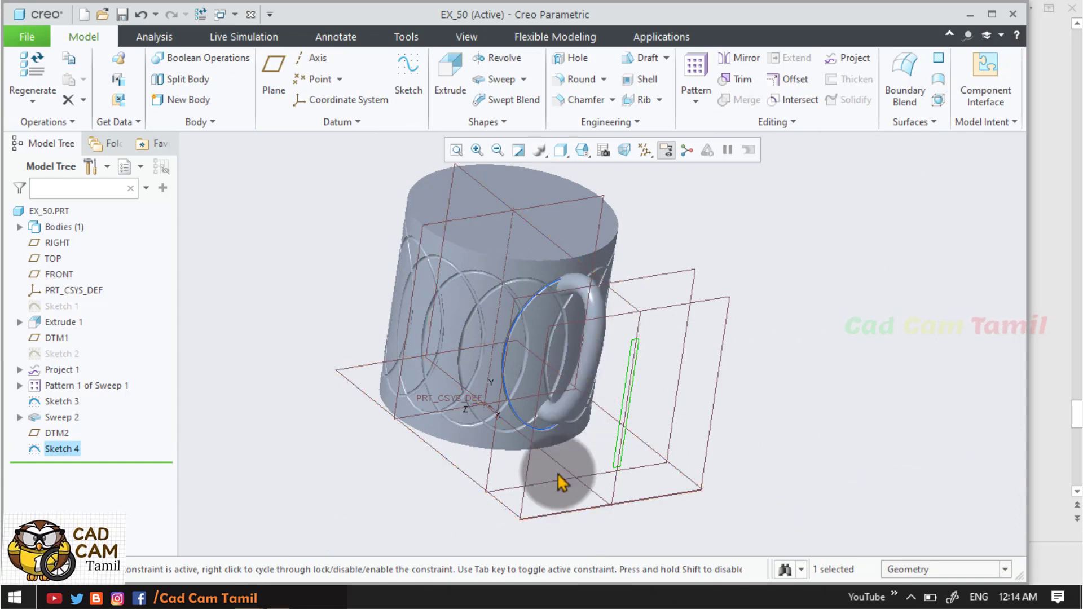
# Step: Project the narrow rectangle sketch onto the outer surface of the handle
pyautogui.click(843, 60)
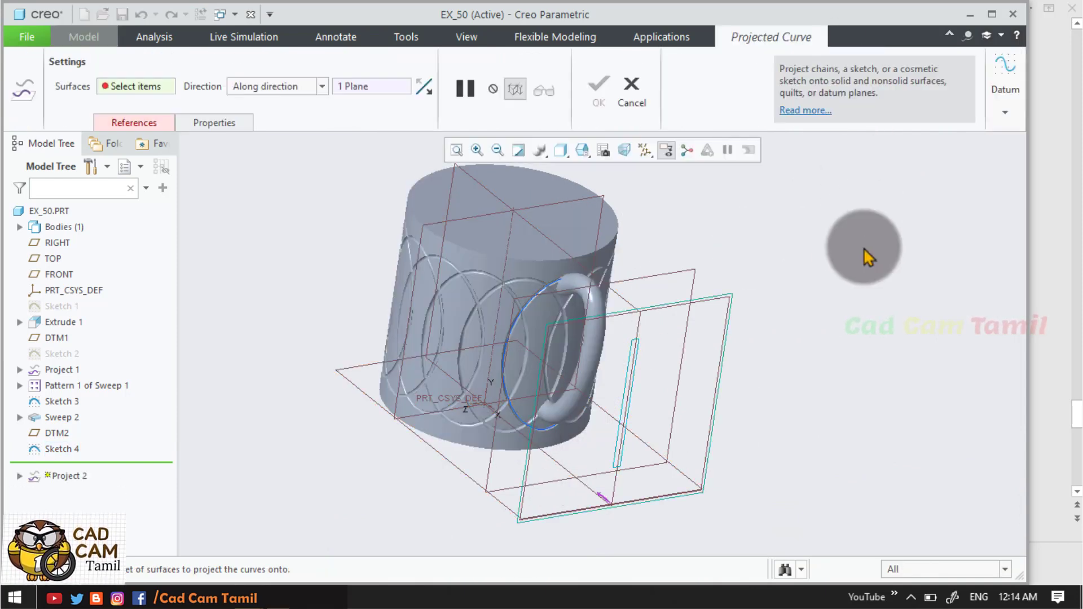
pyautogui.scroll(5, 621, 361)
pyautogui.click(541, 345)
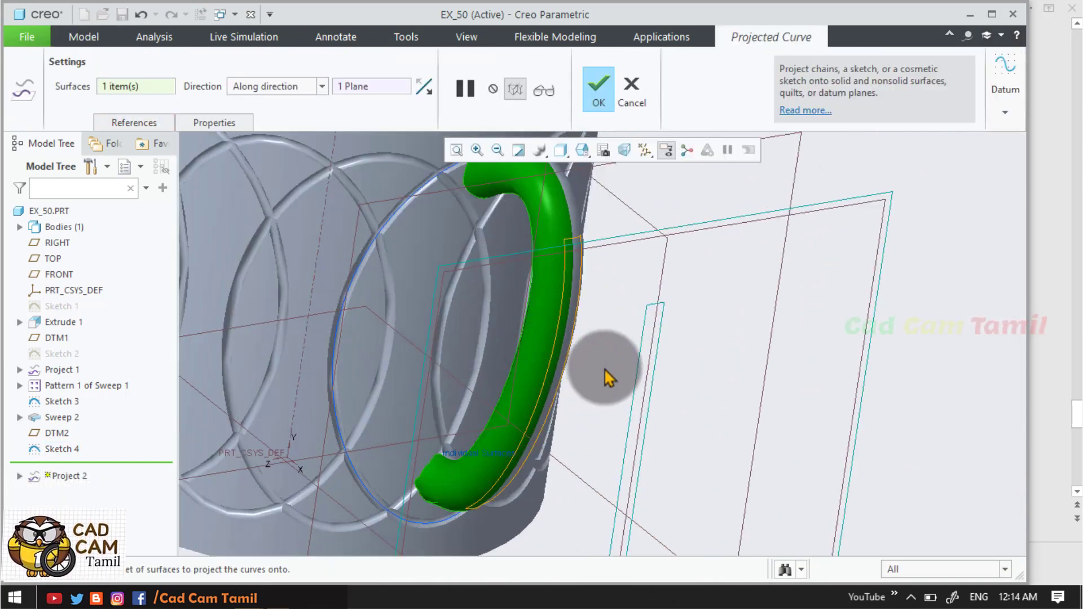
pyautogui.click(599, 90)
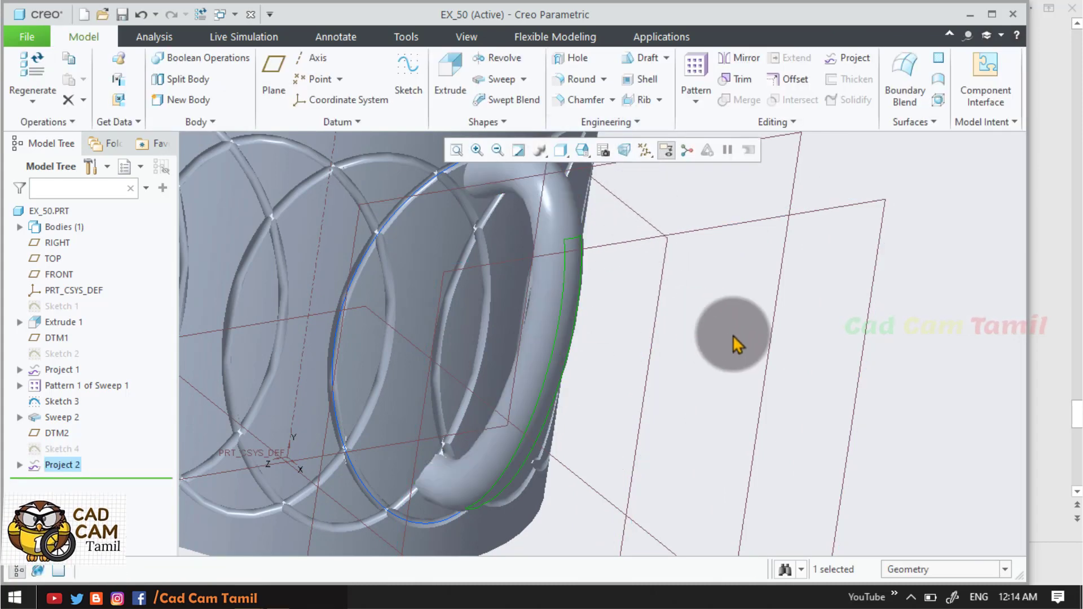
# Step: Start a solid sweep along the projected rectangle on the handle and open its section sketch
pyautogui.scroll(-3, 644, 332)
pyautogui.scroll(2, 646, 327)
pyautogui.scroll(-1, 648, 324)
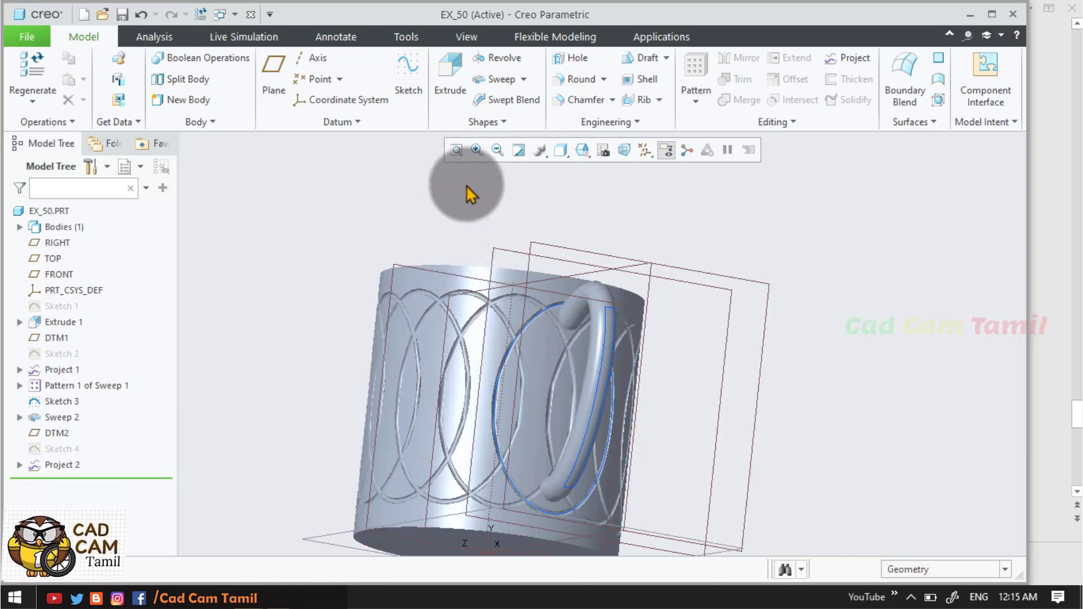
pyautogui.click(492, 80)
pyautogui.click(619, 325)
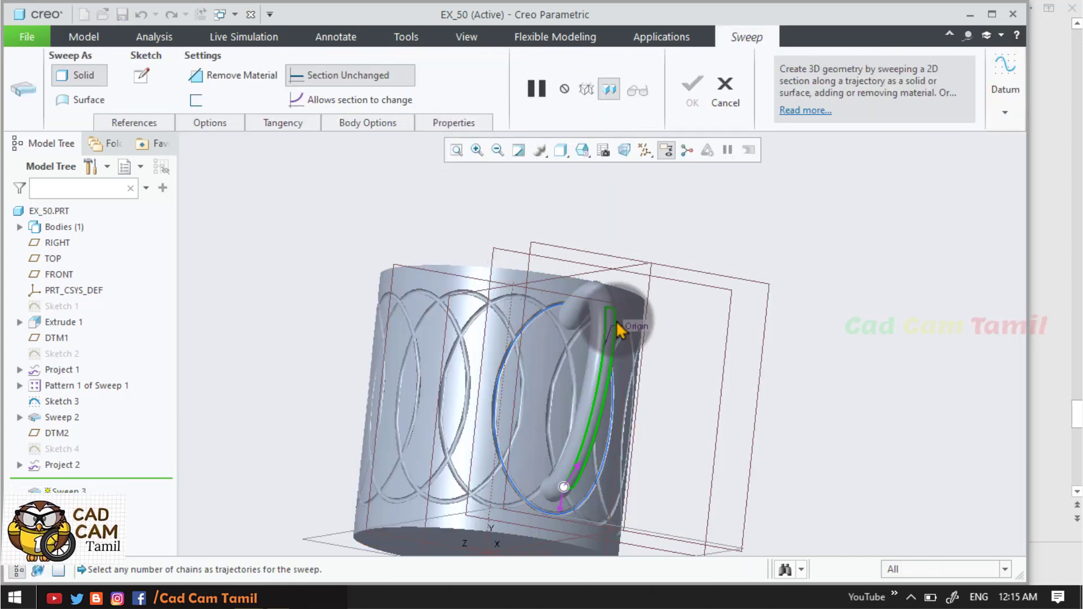
pyautogui.click(139, 83)
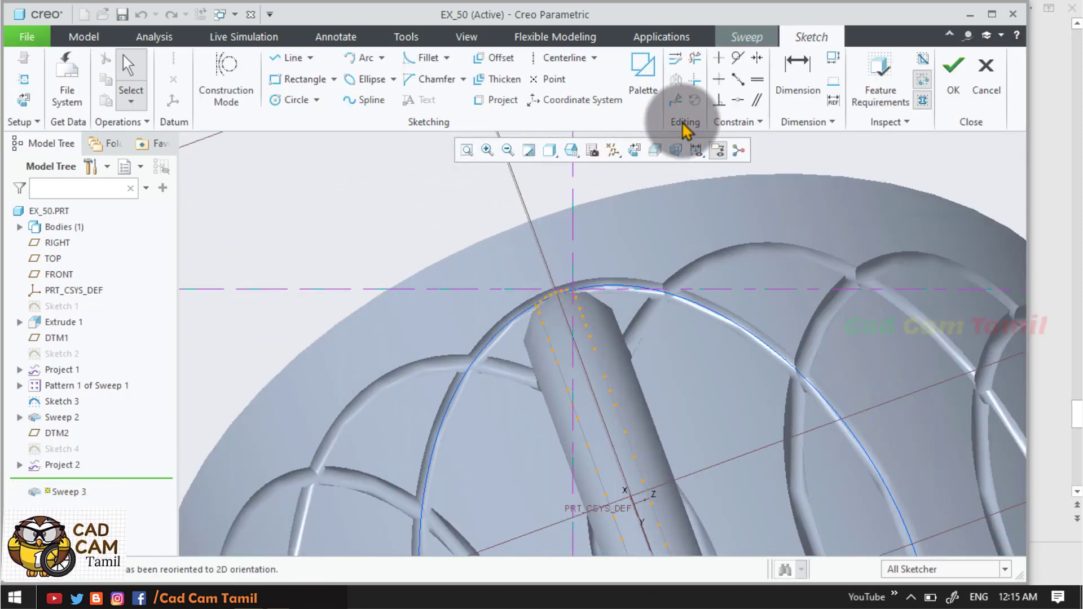
# Step: Sketch a small circle at the trajectory's start point, accept the section and complete the sweep along the handle's outer face
pyautogui.click(291, 99)
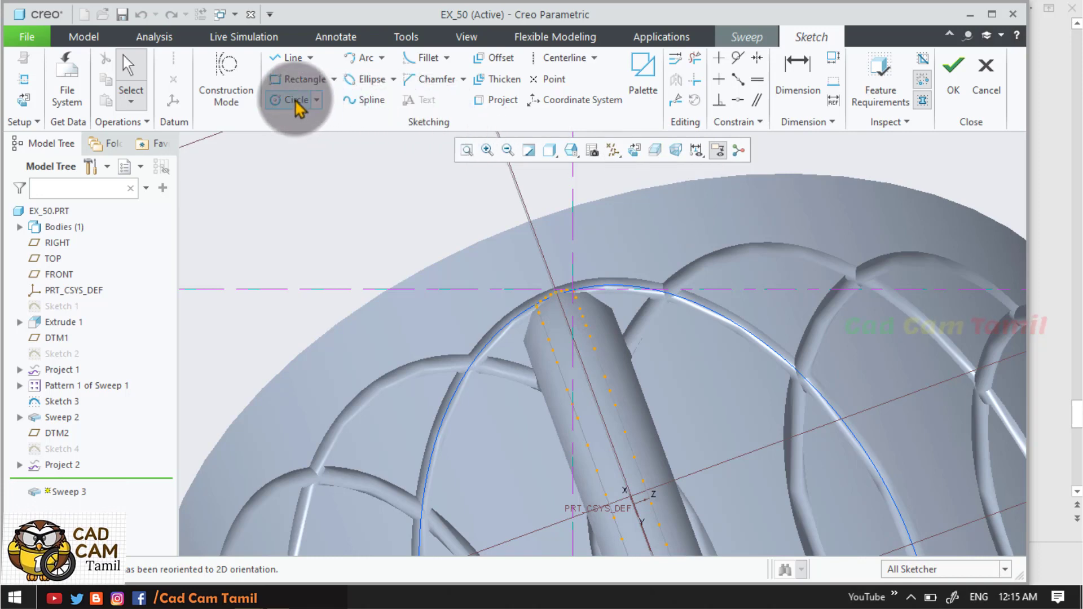
pyautogui.click(581, 294)
pyautogui.click(653, 310)
pyautogui.click(952, 73)
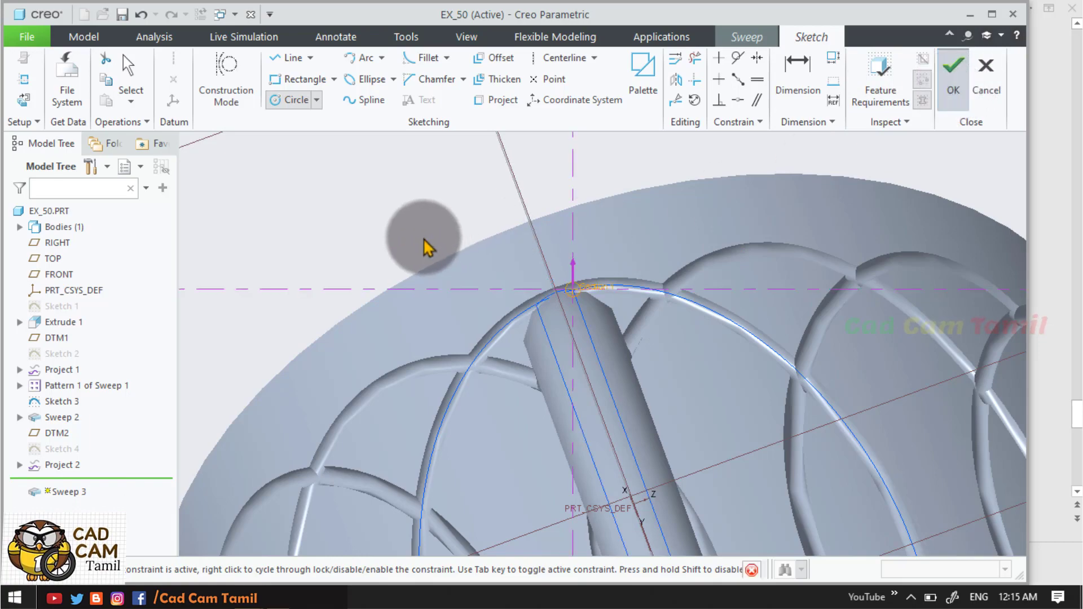
pyautogui.moveTo(417, 260)
pyautogui.mouseDown(button='middle')
pyautogui.moveTo(442, 285)
pyautogui.moveTo(441, 317)
pyautogui.moveTo(468, 344)
pyautogui.moveTo(481, 233)
pyautogui.moveTo(547, 355)
pyautogui.moveTo(513, 300)
pyautogui.moveTo(601, 316)
pyautogui.moveTo(508, 443)
pyautogui.mouseUp(button='middle')
pyautogui.scroll(6, 490, 464)
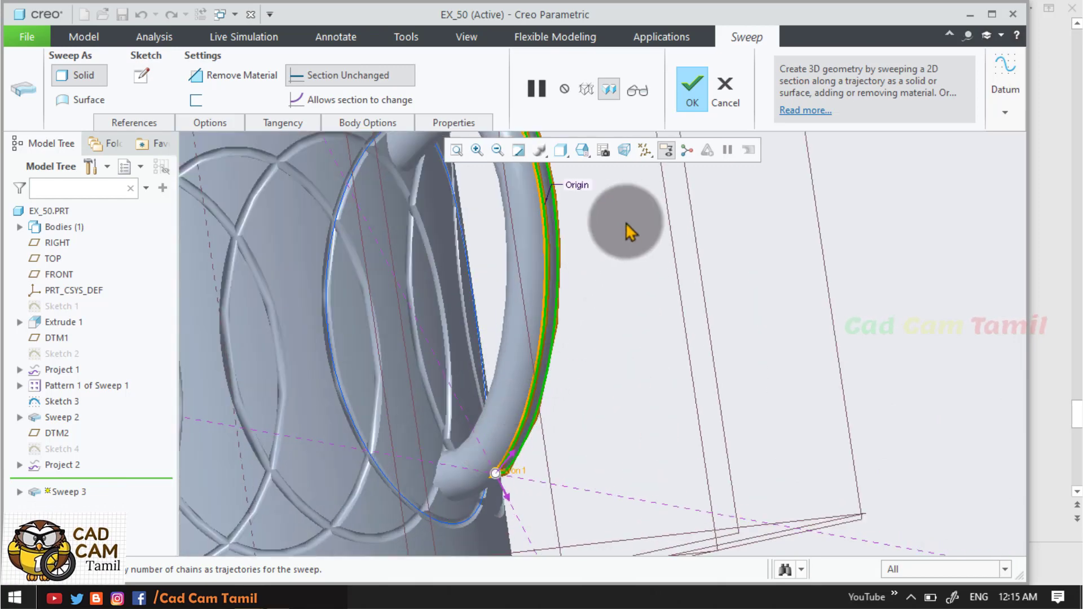
pyautogui.click(690, 97)
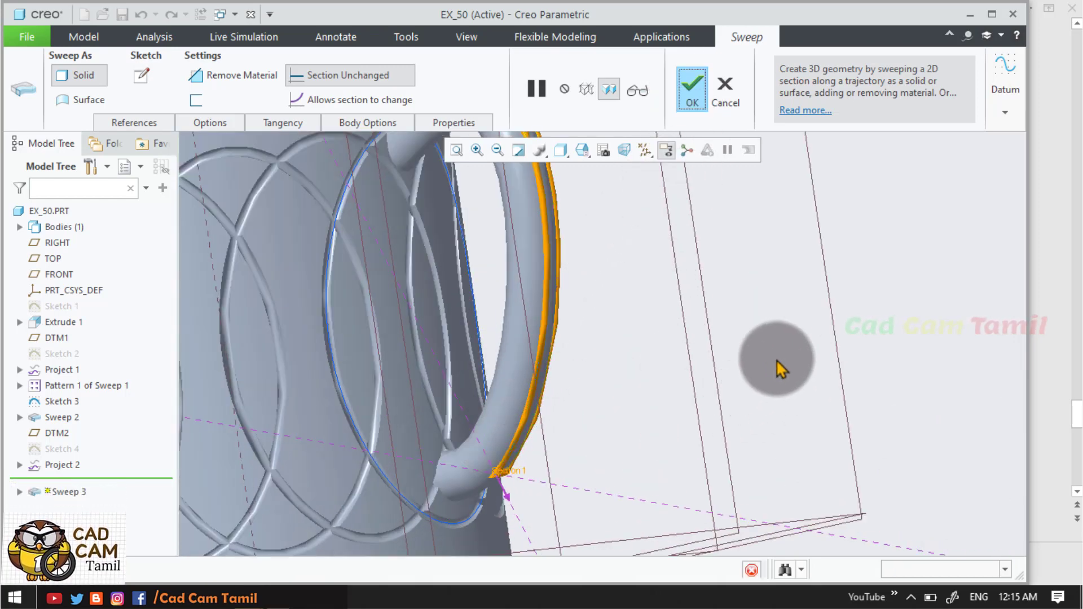
# Step: Inspect the raised sweep on the handle and the whole mug from several sides
pyautogui.scroll(-5, 668, 446)
pyautogui.moveTo(588, 333); pyautogui.dragTo(563, 379, button='middle')
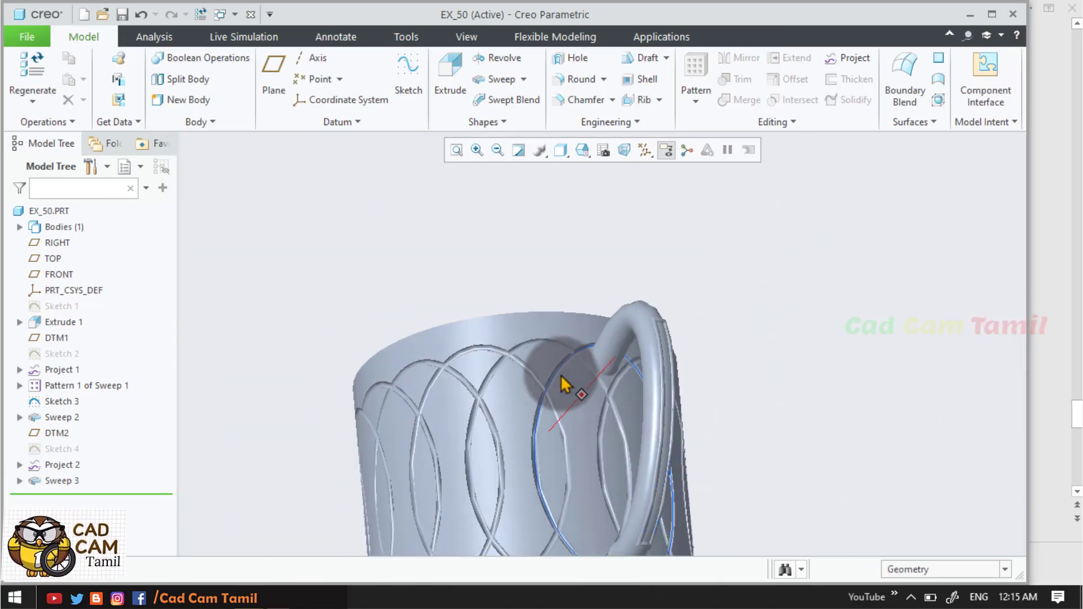
pyautogui.scroll(3, 657, 412)
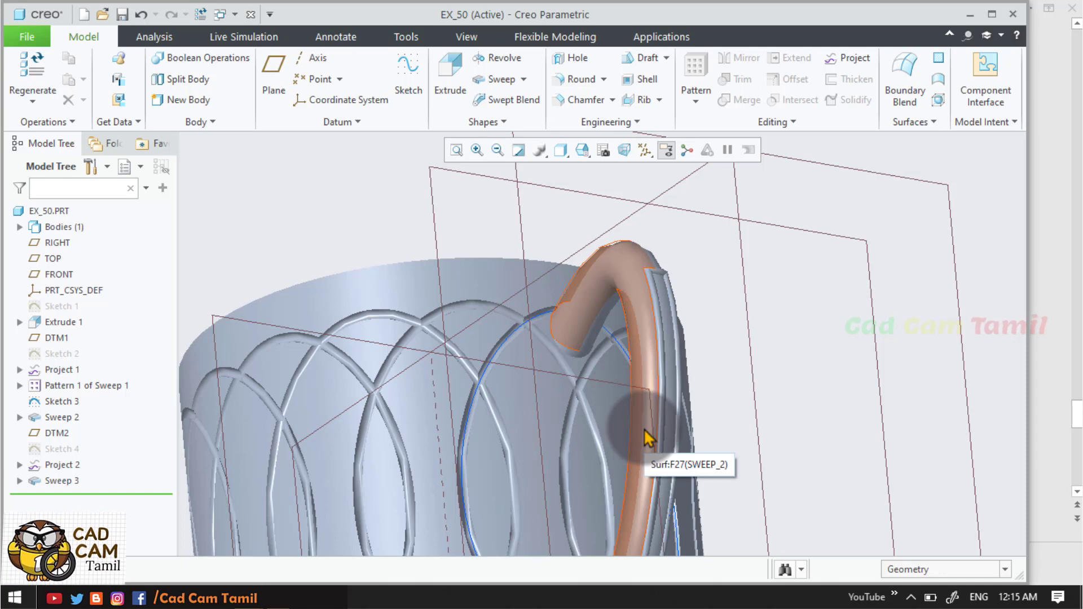
pyautogui.scroll(-5, 648, 429)
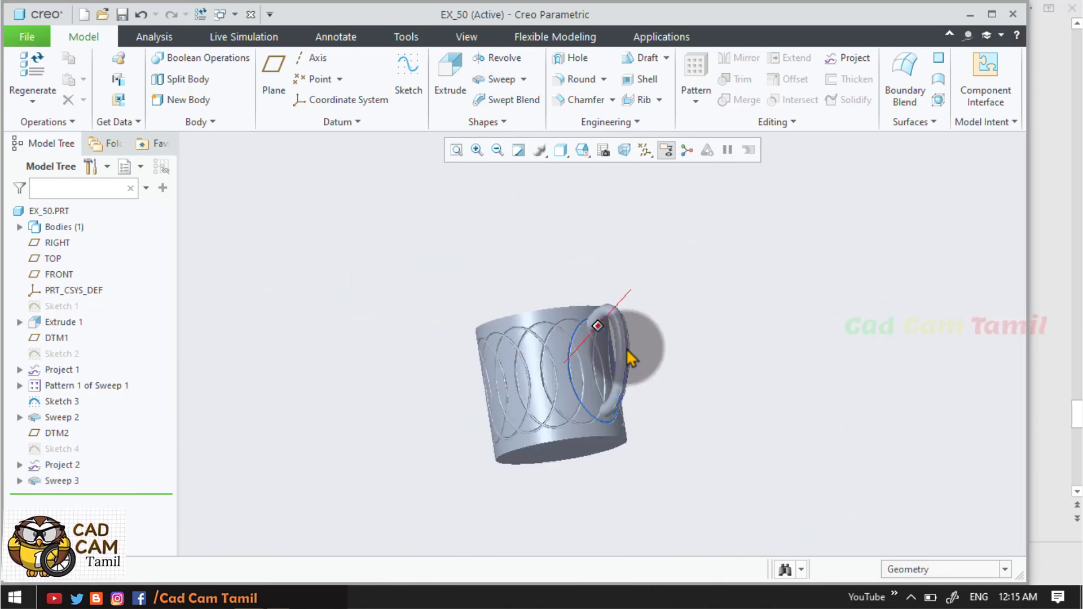
pyautogui.scroll(3, 645, 372)
pyautogui.scroll(-2, 803, 387)
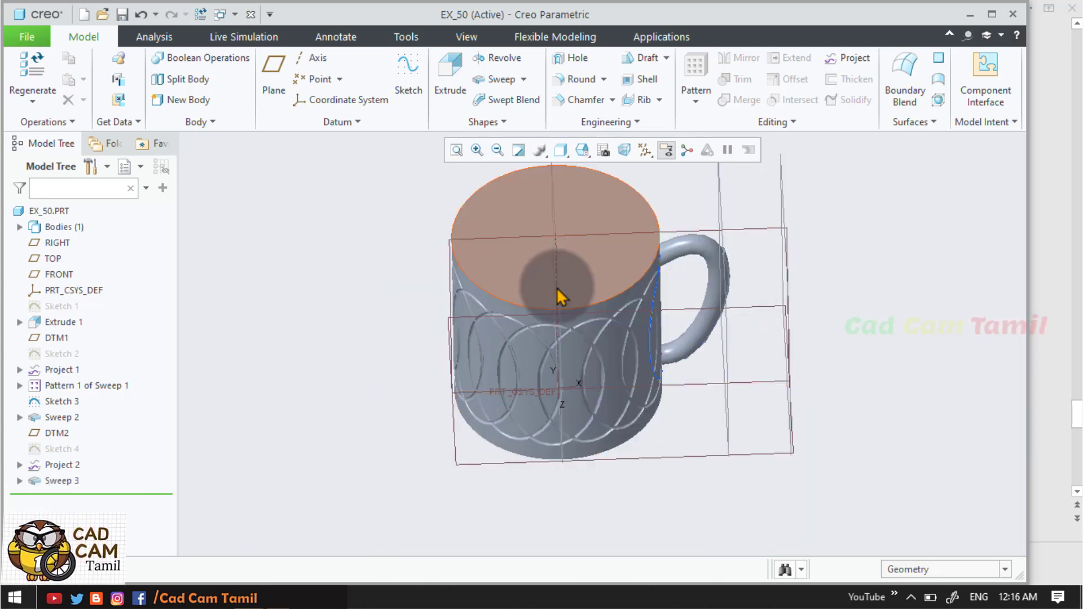
# Step: Start an extrusion on the mug's flat top face and sketch a circle of diameter 90 at its centre
pyautogui.click(451, 89)
pyautogui.click(512, 204)
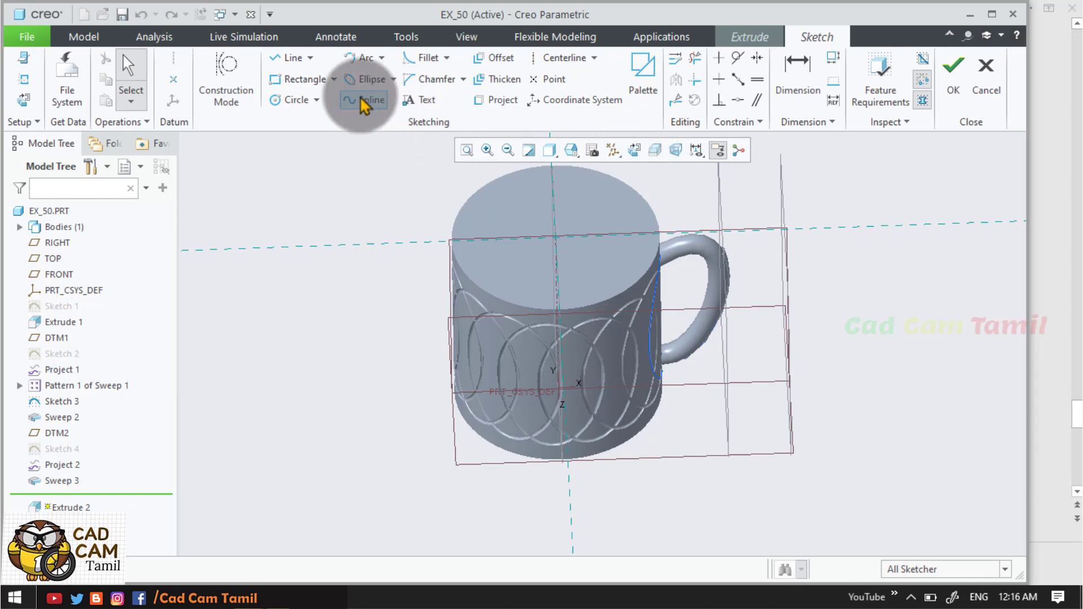
pyautogui.click(282, 99)
pyautogui.click(556, 238)
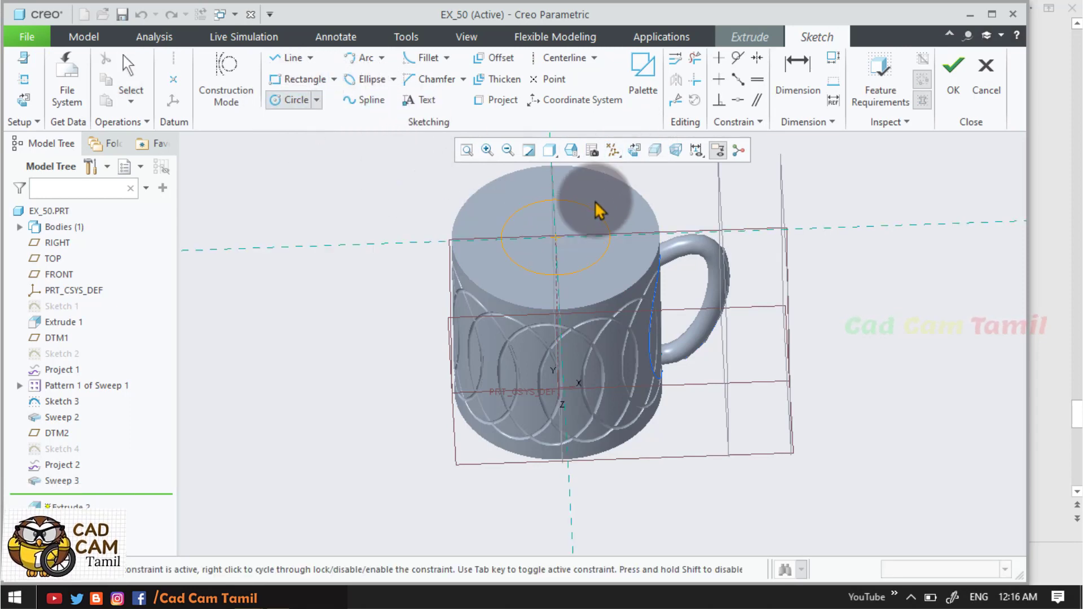
pyautogui.click(605, 197)
pyautogui.middleClick(440, 228)
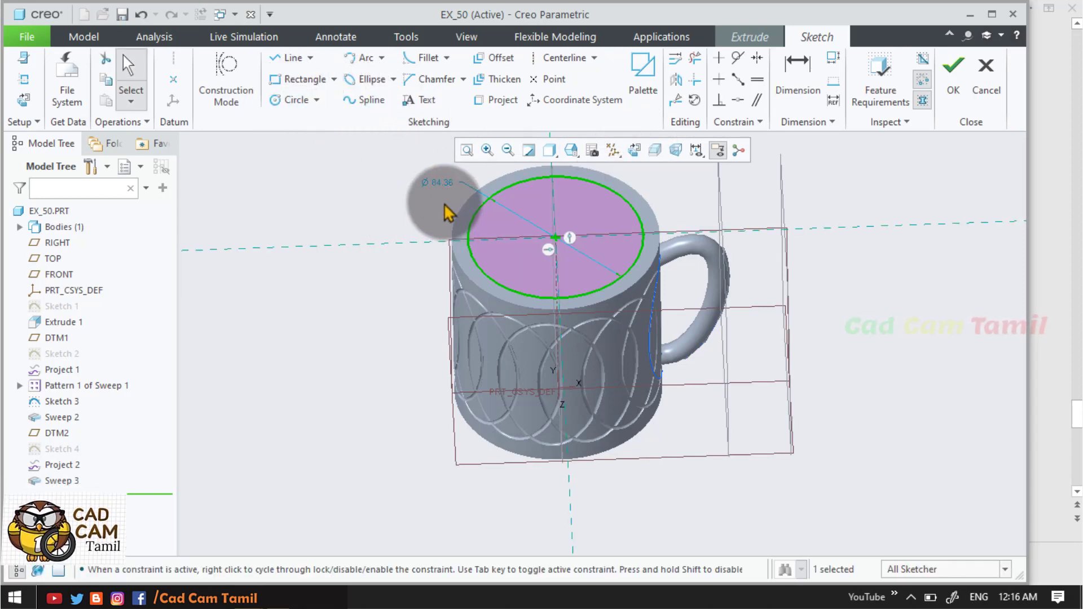
pyautogui.doubleClick(444, 182)
pyautogui.write('90')
pyautogui.press('Return')
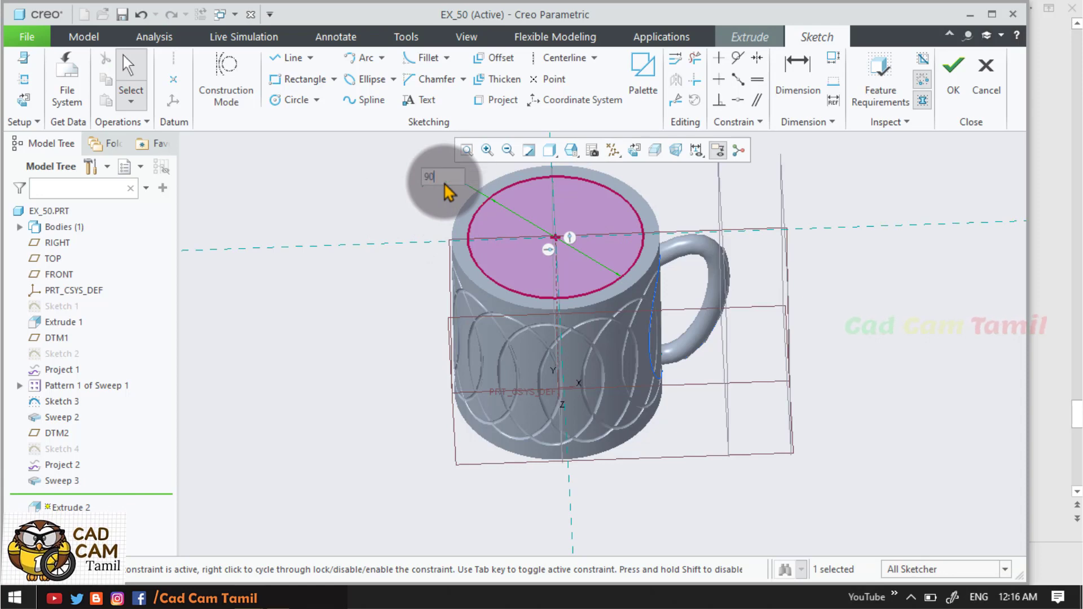
pyautogui.click(955, 85)
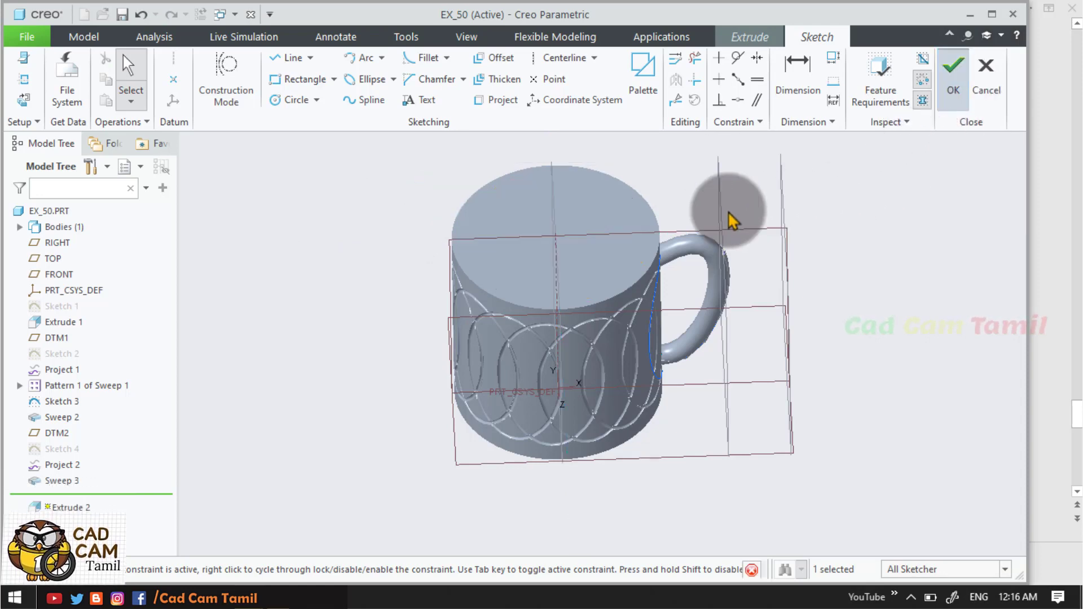
# Step: Extrude the circle 90 deep into the body with material removal to hollow out the mug
pyautogui.click(561, 216)
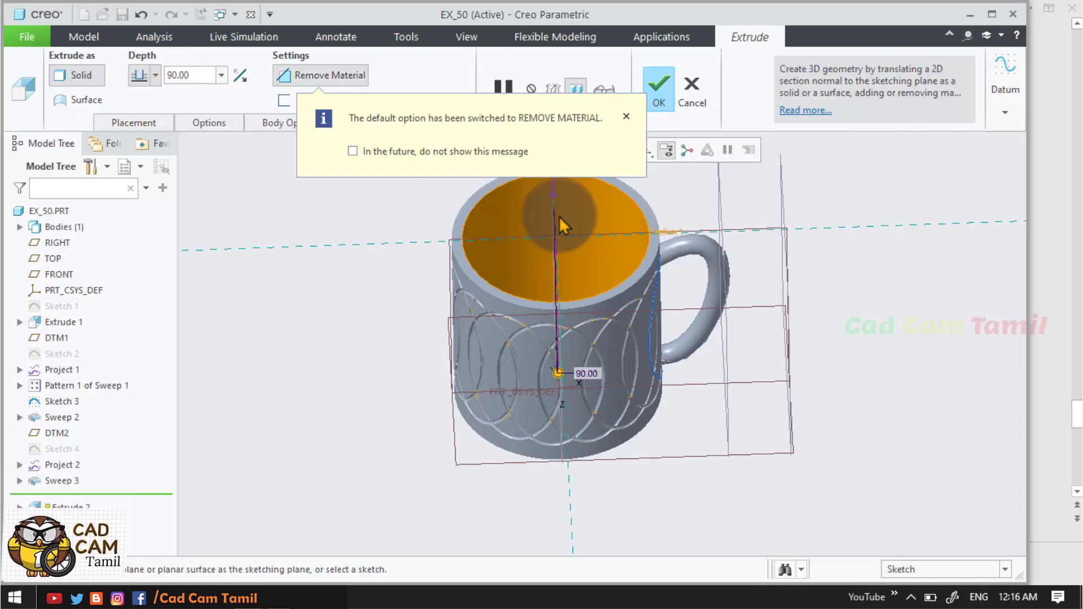
pyautogui.scroll(-1, 520, 409)
pyautogui.scroll(1, 544, 472)
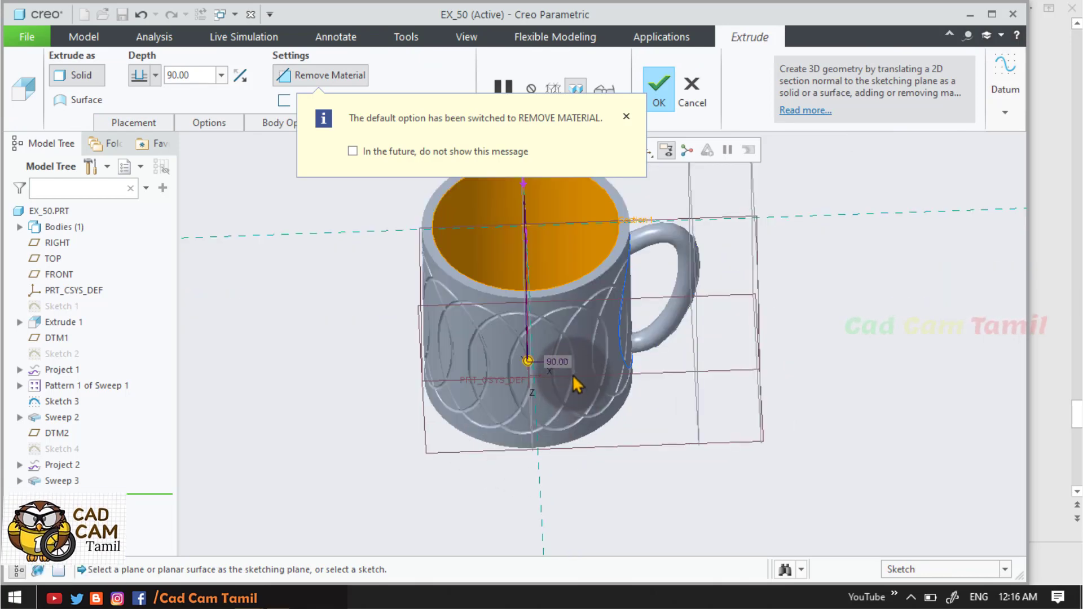
pyautogui.click(659, 89)
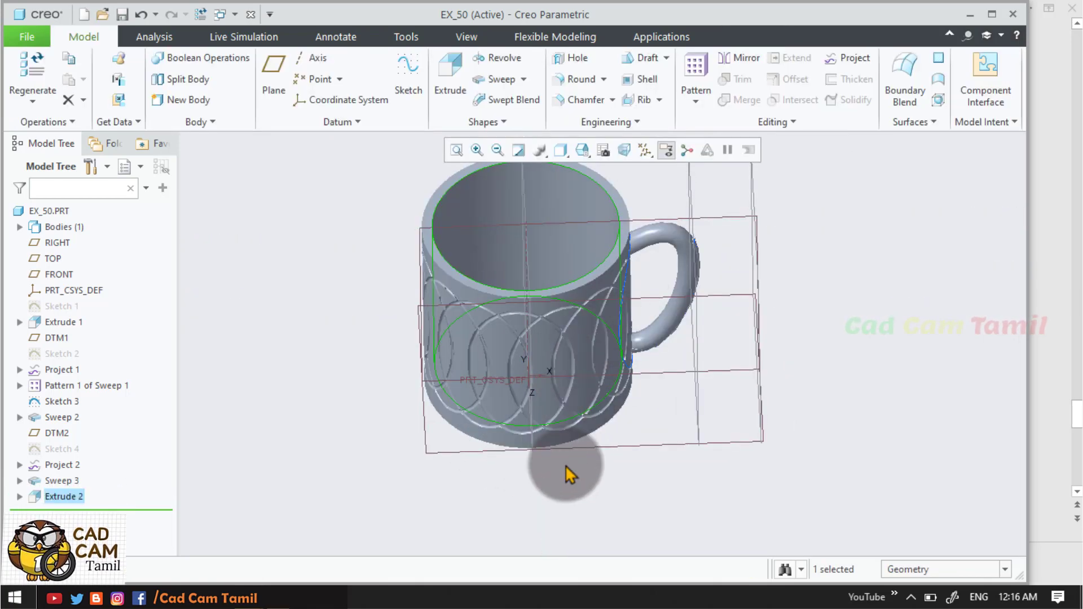
pyautogui.moveTo(628, 324); pyautogui.dragTo(629, 446, button='middle')
pyautogui.moveTo(617, 394); pyautogui.dragTo(576, 394, button='middle')
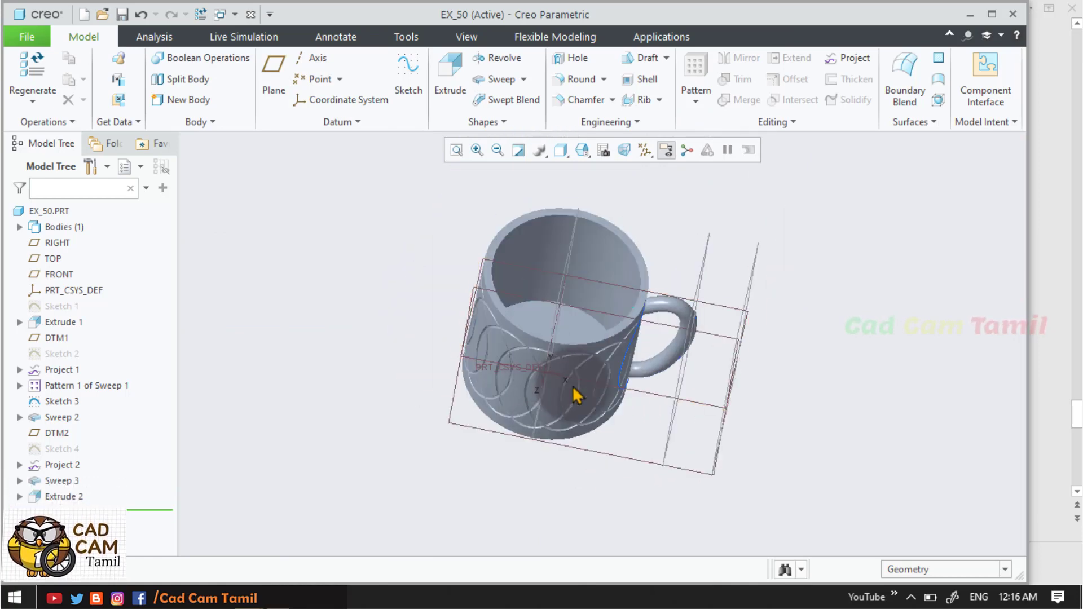
# Step: Round the outer edge of the mug's rim with a radius of 2
pyautogui.scroll(5, 576, 394)
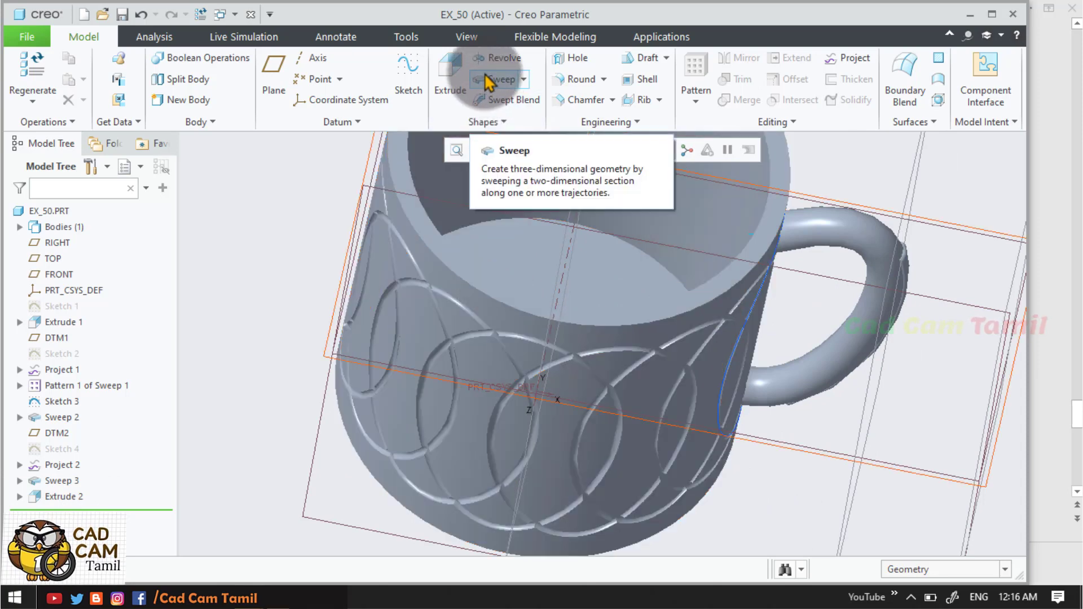
pyautogui.click(565, 83)
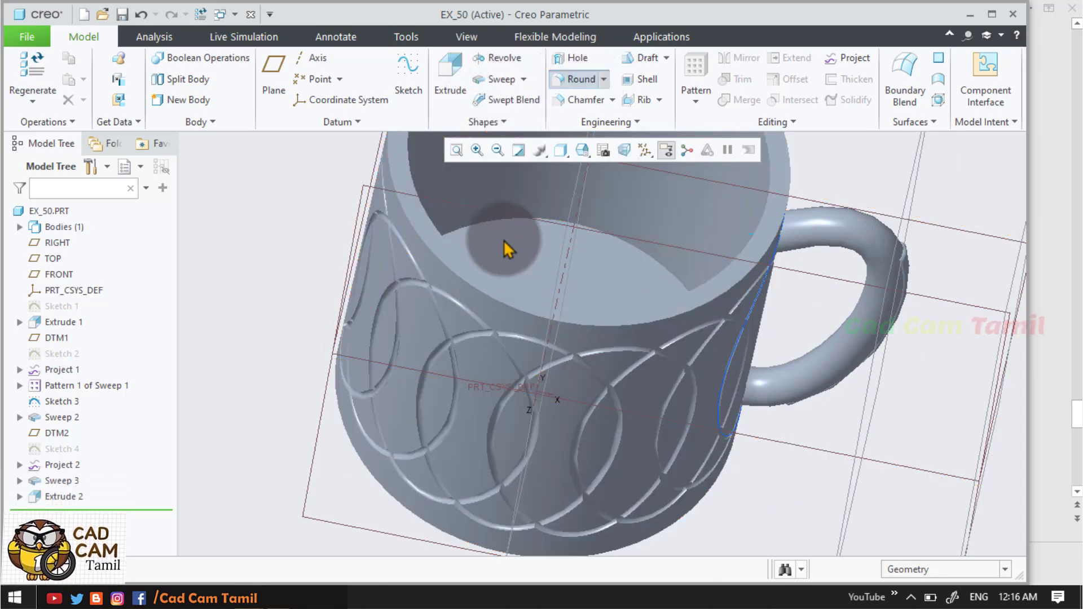
pyautogui.click(450, 274)
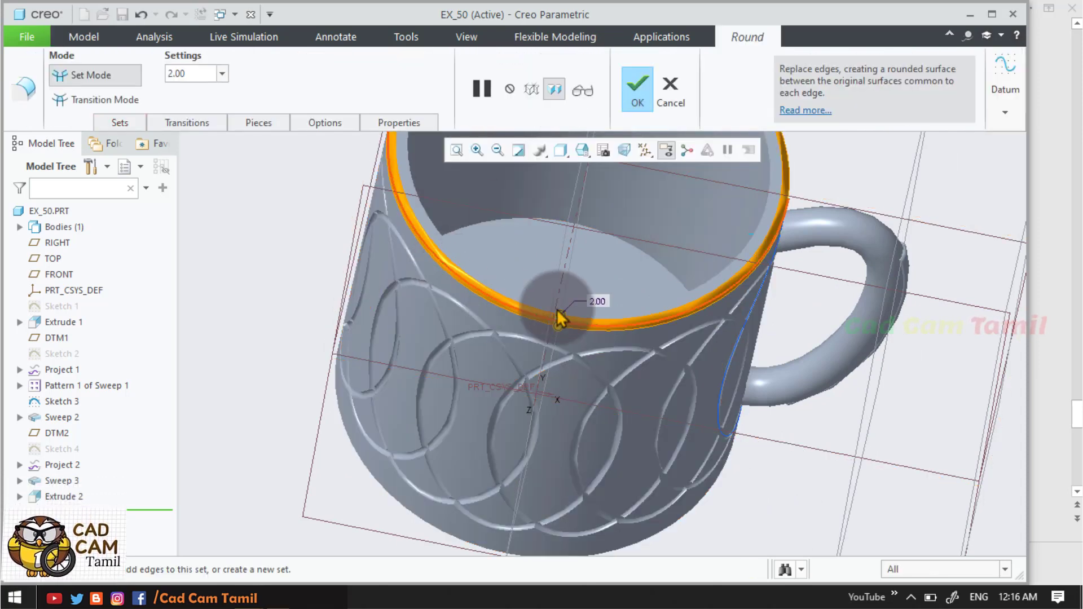
pyautogui.middleClick(532, 338)
pyautogui.scroll(-3, 440, 438)
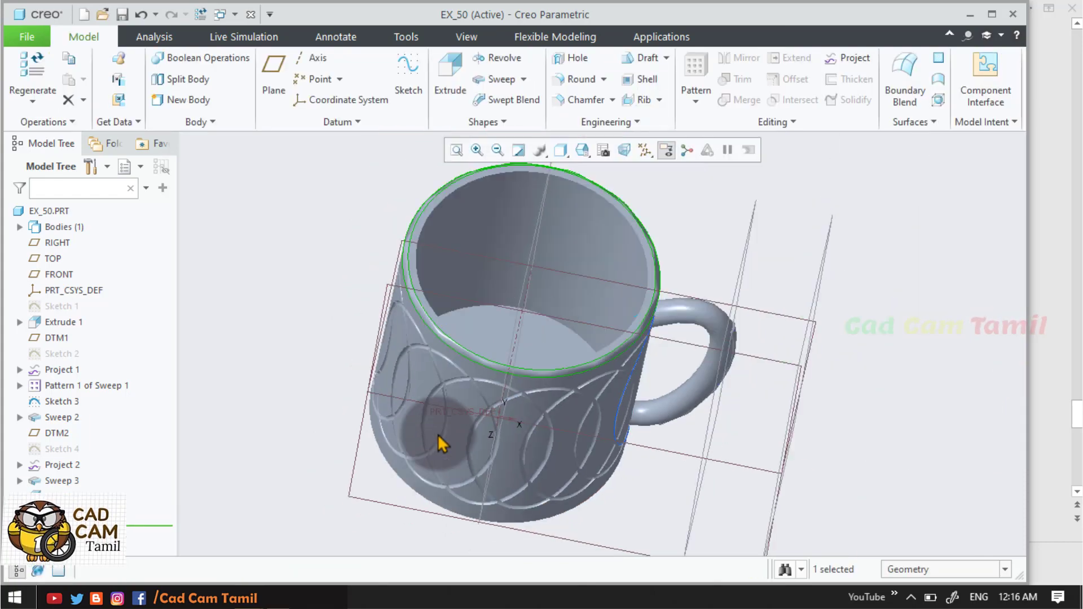
pyautogui.scroll(5, 450, 331)
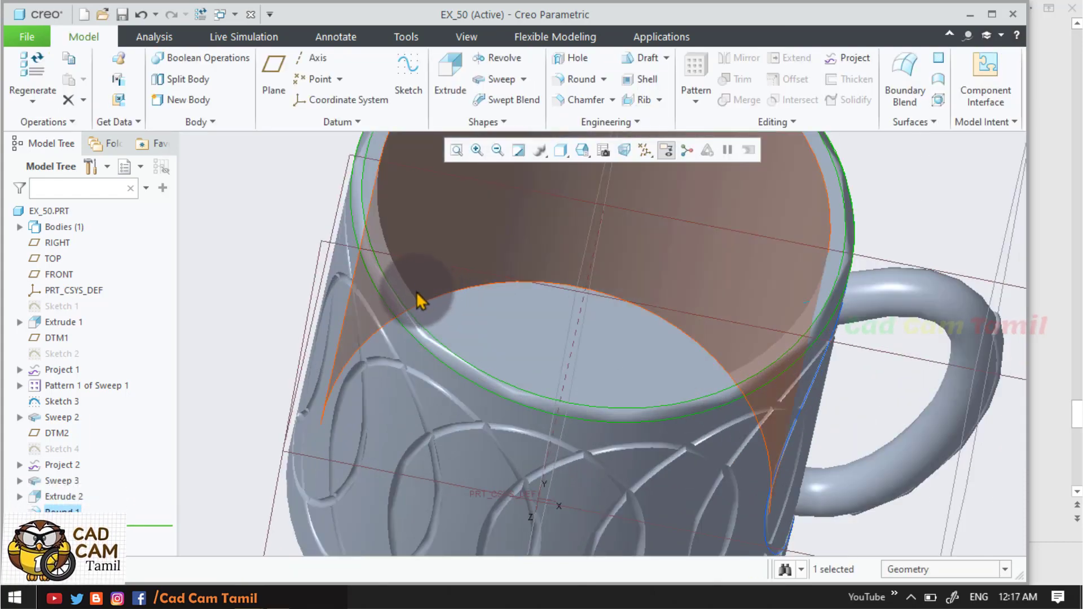
pyautogui.scroll(-5, 409, 282)
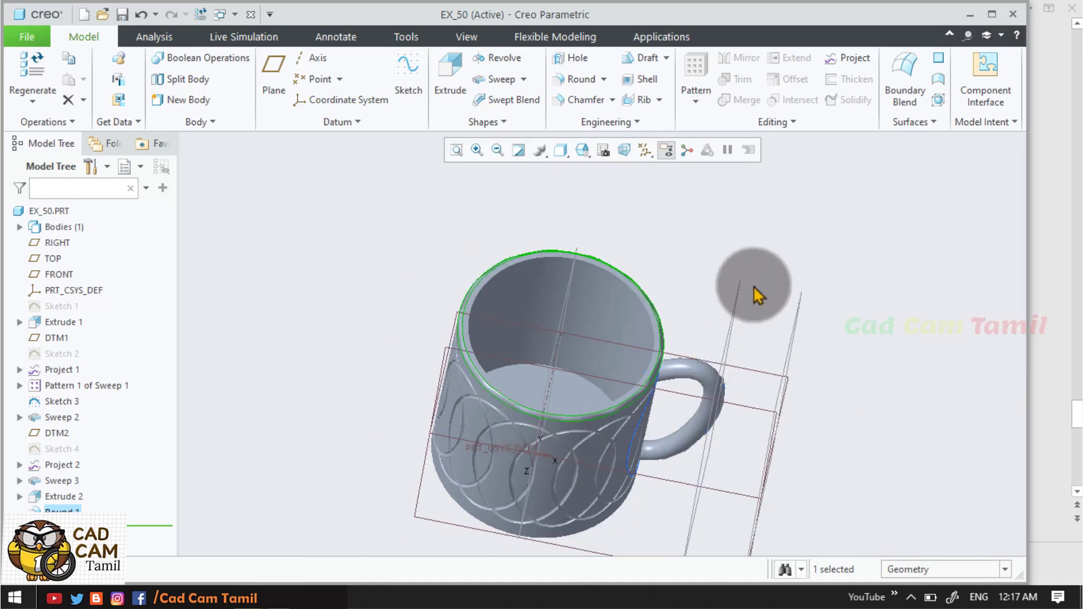
# Step: Turn off the display of all datum axes, points, coordinate systems and planes
pyautogui.moveTo(727, 367)
pyautogui.mouseDown(button='middle')
pyautogui.moveTo(705, 346)
pyautogui.moveTo(754, 326)
pyautogui.moveTo(702, 262)
pyautogui.moveTo(714, 399)
pyautogui.moveTo(672, 244)
pyautogui.mouseUp(button='middle')
pyautogui.click(644, 150)
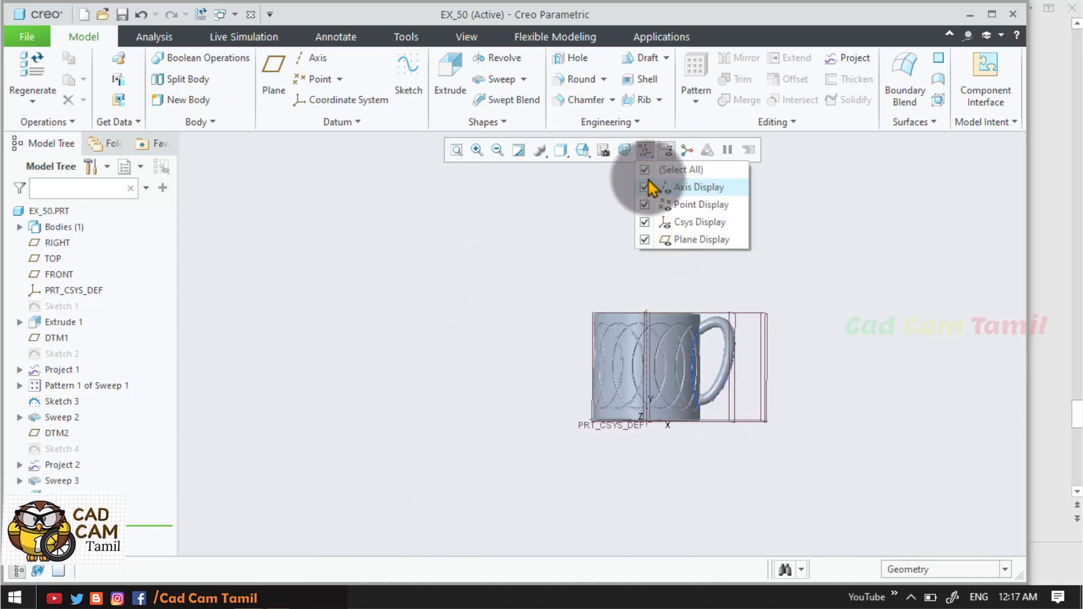
pyautogui.click(647, 172)
pyautogui.moveTo(576, 242); pyautogui.dragTo(641, 363, button='middle')
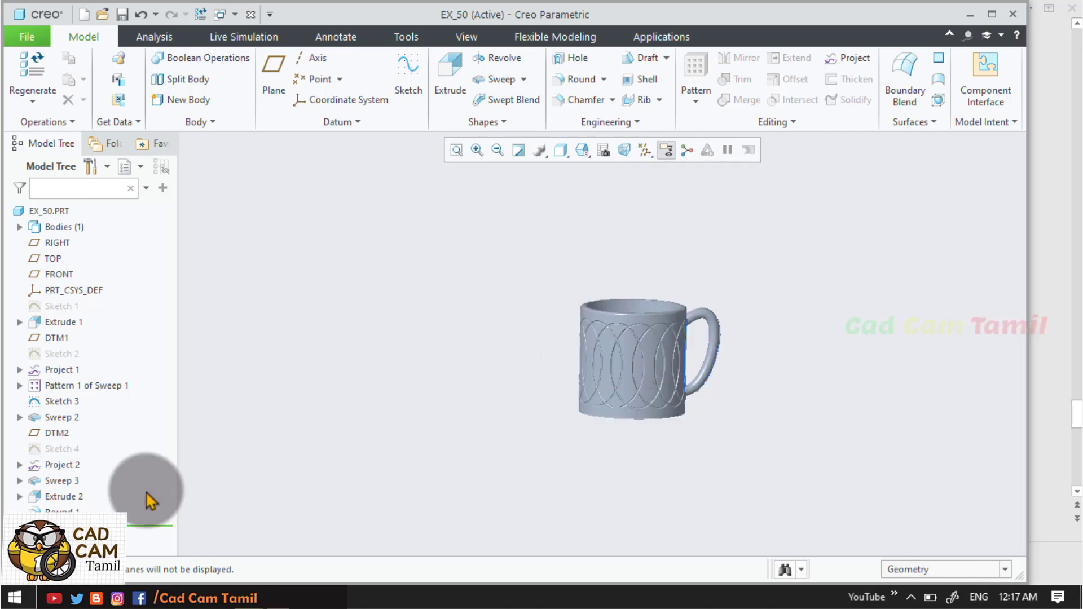
# Step: Hide the handle's path sketch, Sketch 3, and set the mug to the default orientation
pyautogui.click(52, 400)
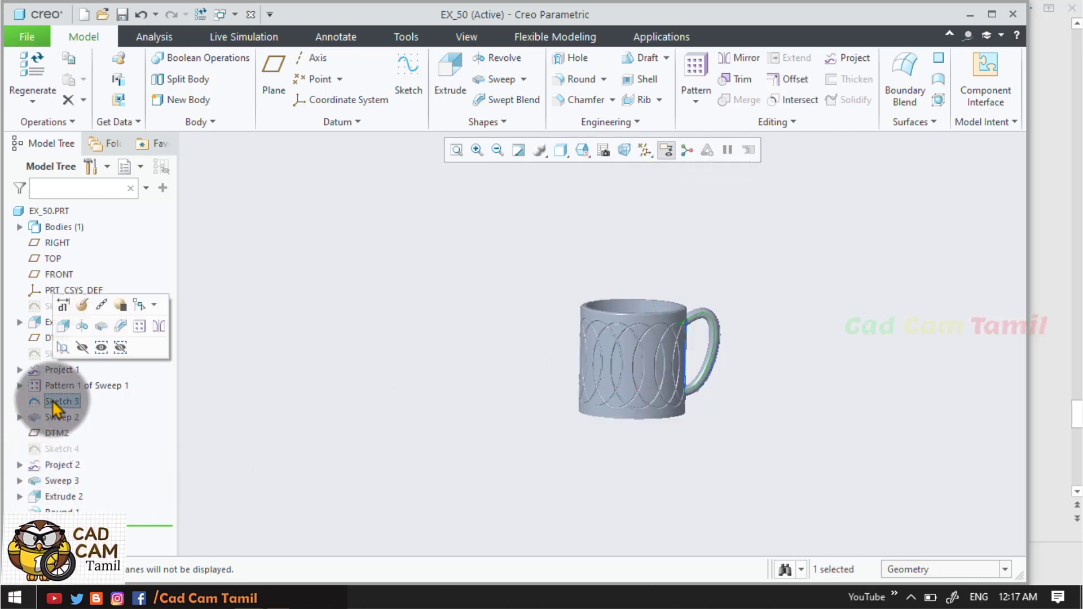
pyautogui.click(632, 460)
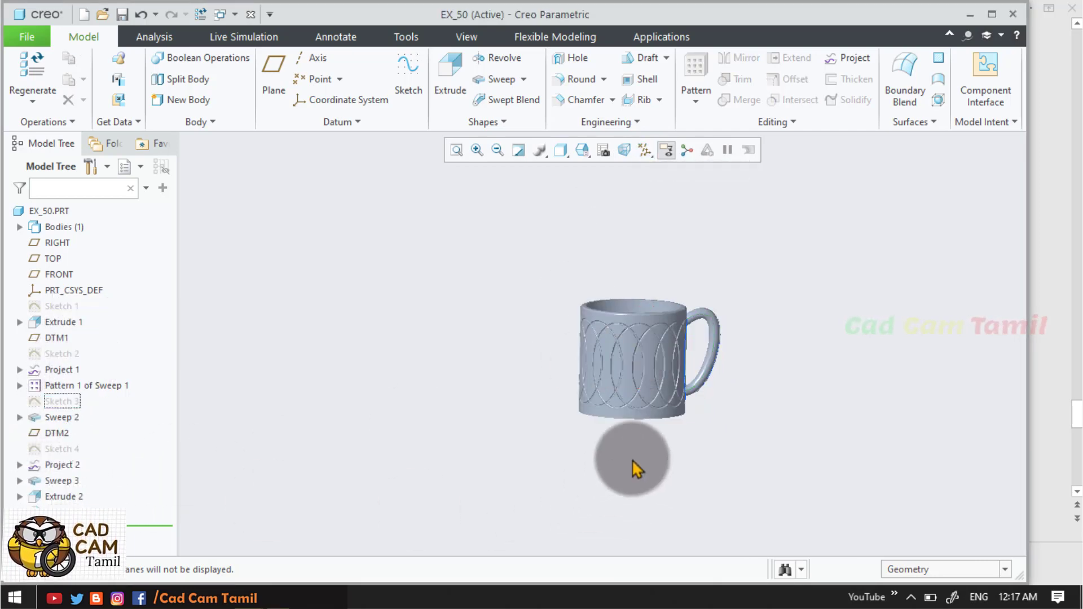
pyautogui.scroll(2, 694, 408)
pyautogui.scroll(-2, 736, 387)
pyautogui.scroll(2, 735, 388)
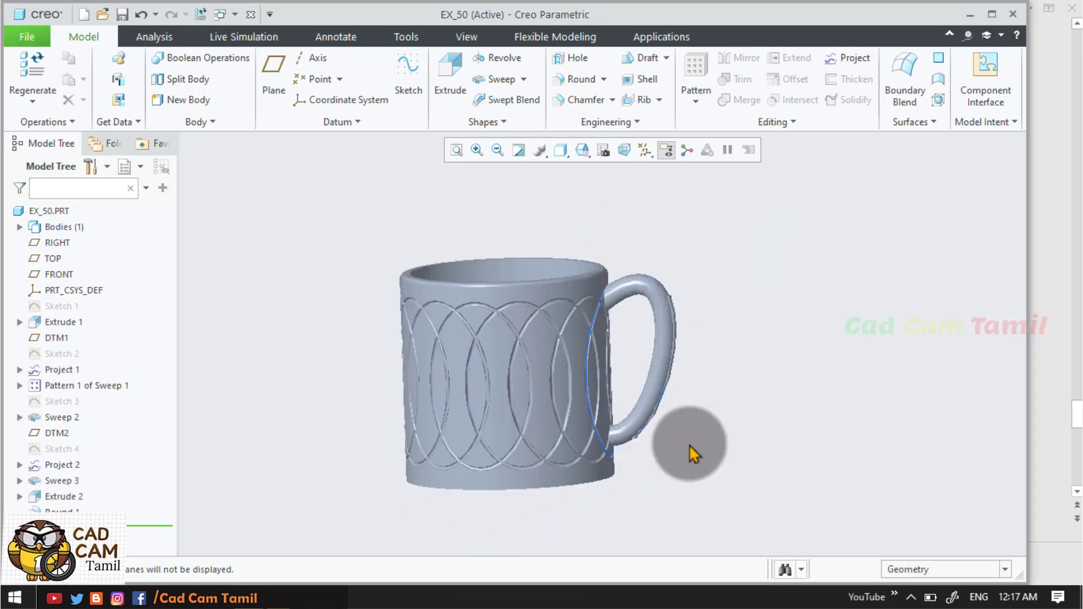
pyautogui.scroll(1, 686, 446)
pyautogui.hotkey('ctrl', 'd')
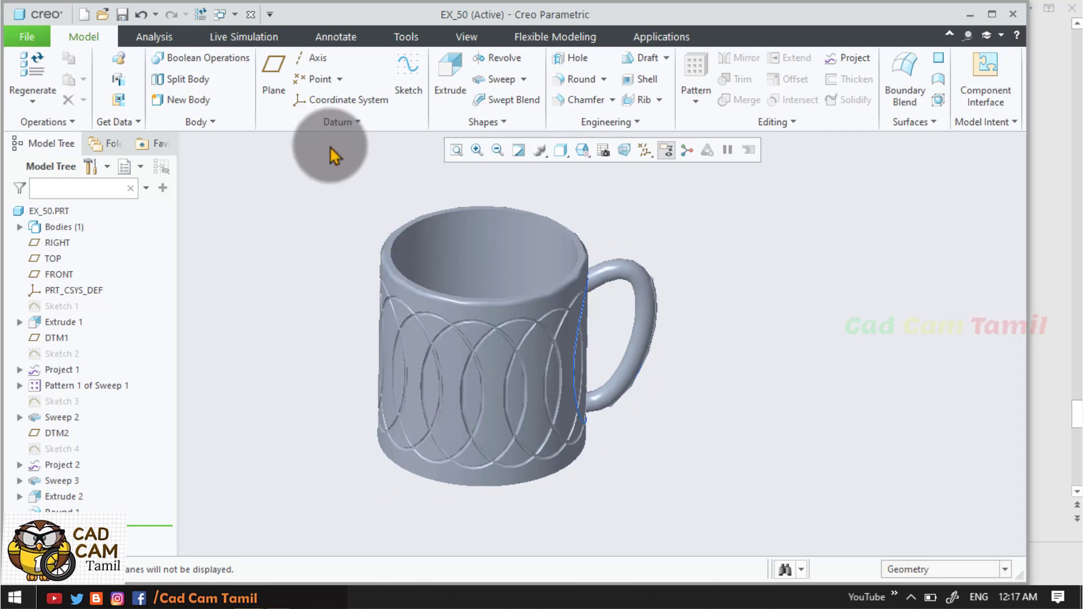
# Step: Apply a red appearance to the mug's outer wall, handle surfaces and underside
pyautogui.click(470, 36)
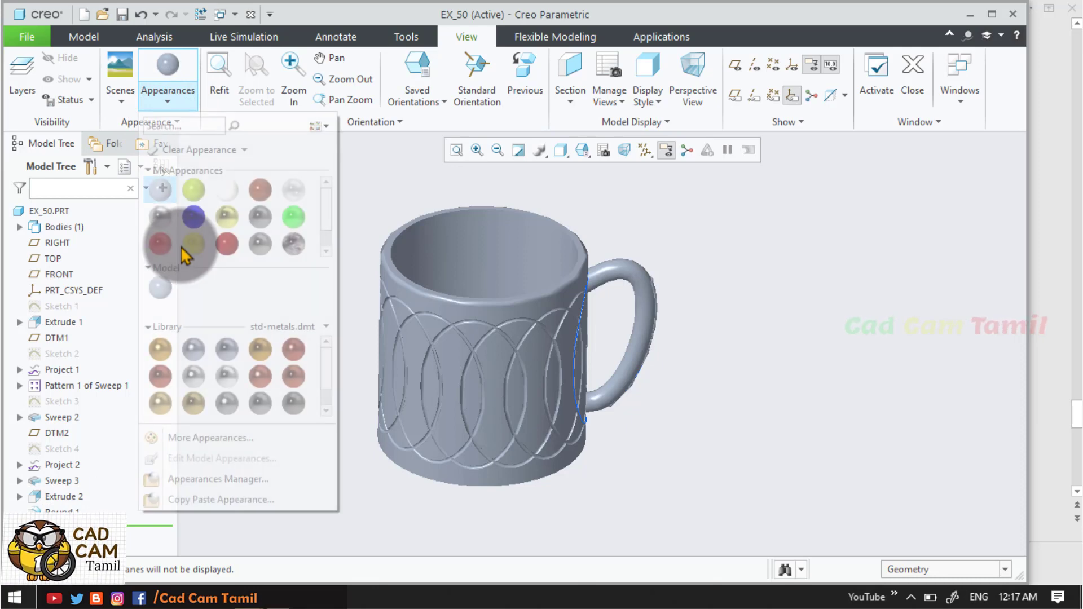
pyautogui.click(163, 242)
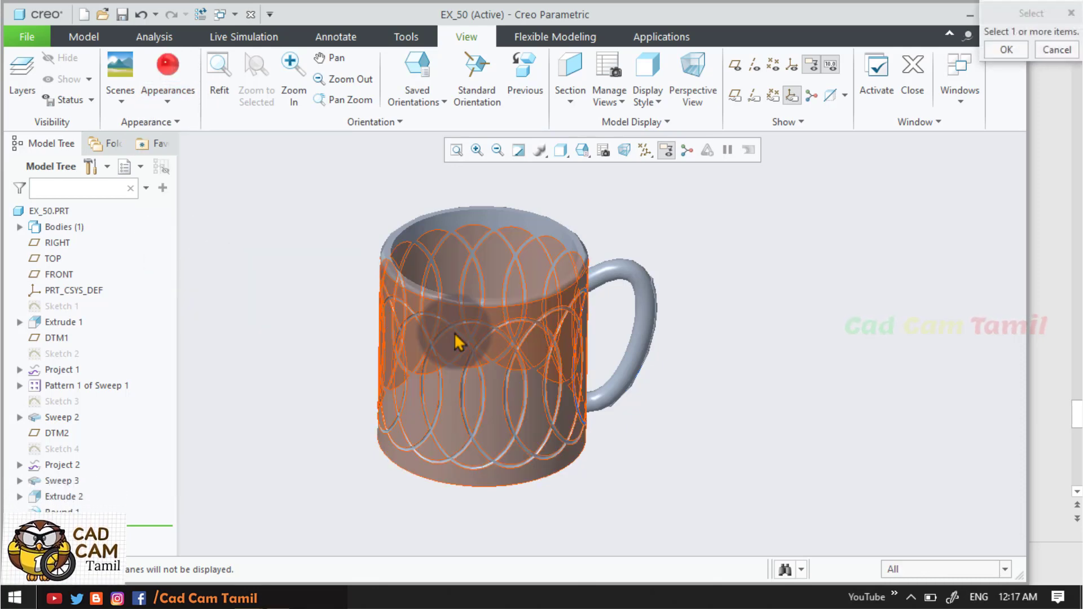
pyautogui.click(457, 342)
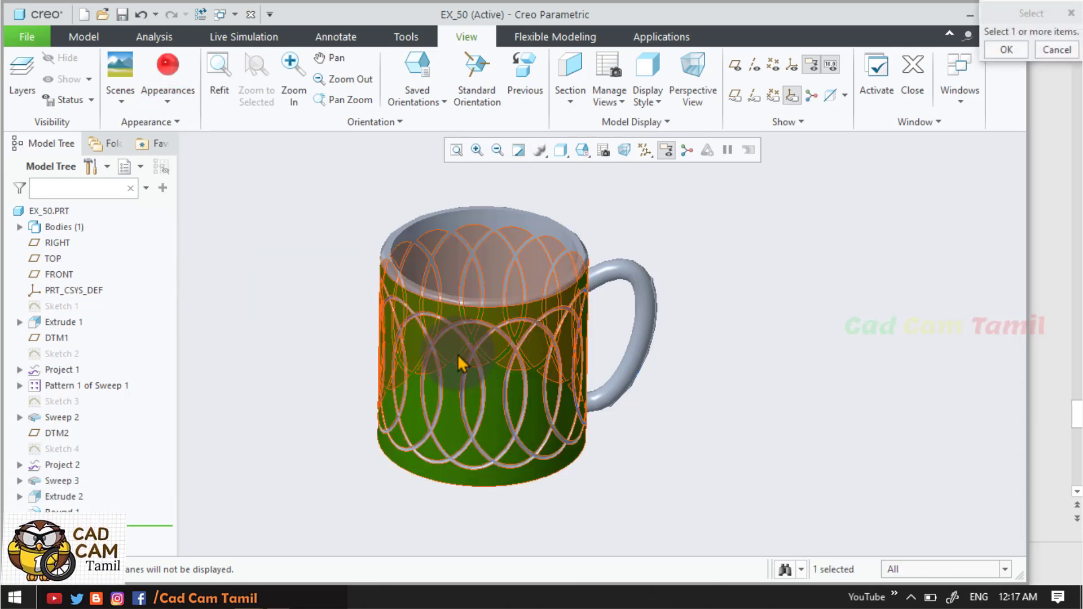
pyautogui.keyDown('ctrl'); pyautogui.click(638, 310); pyautogui.keyUp('ctrl')
pyautogui.moveTo(638, 312); pyautogui.dragTo(700, 330, button='middle')
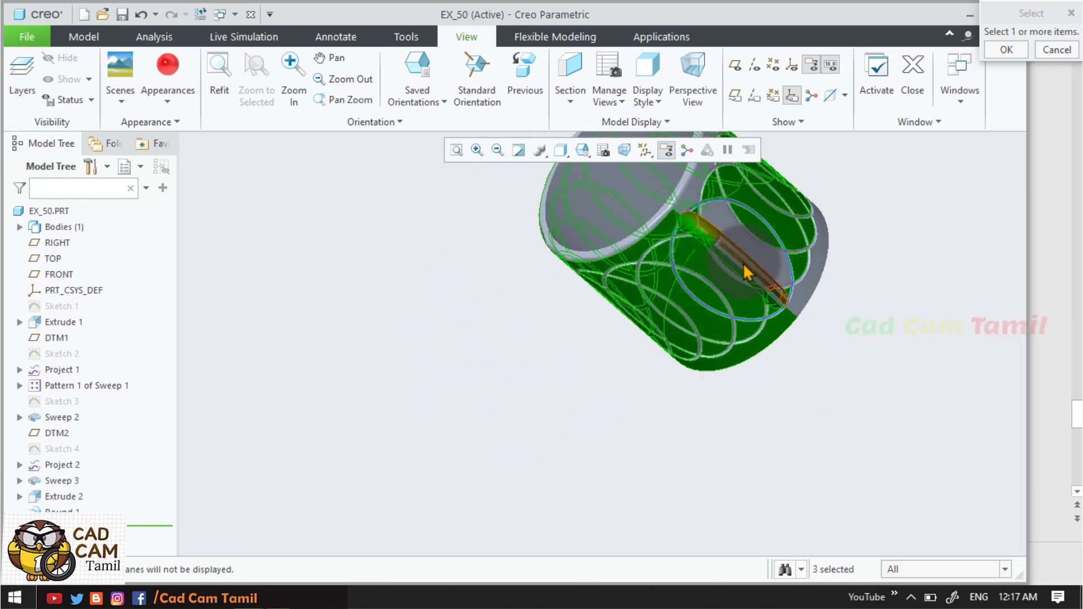
pyautogui.moveTo(747, 273); pyautogui.dragTo(887, 380, button='middle')
pyautogui.keyDown('ctrl'); pyautogui.click(821, 286); pyautogui.keyUp('ctrl')
pyautogui.keyDown('ctrl'); pyautogui.click(905, 309); pyautogui.keyUp('ctrl')
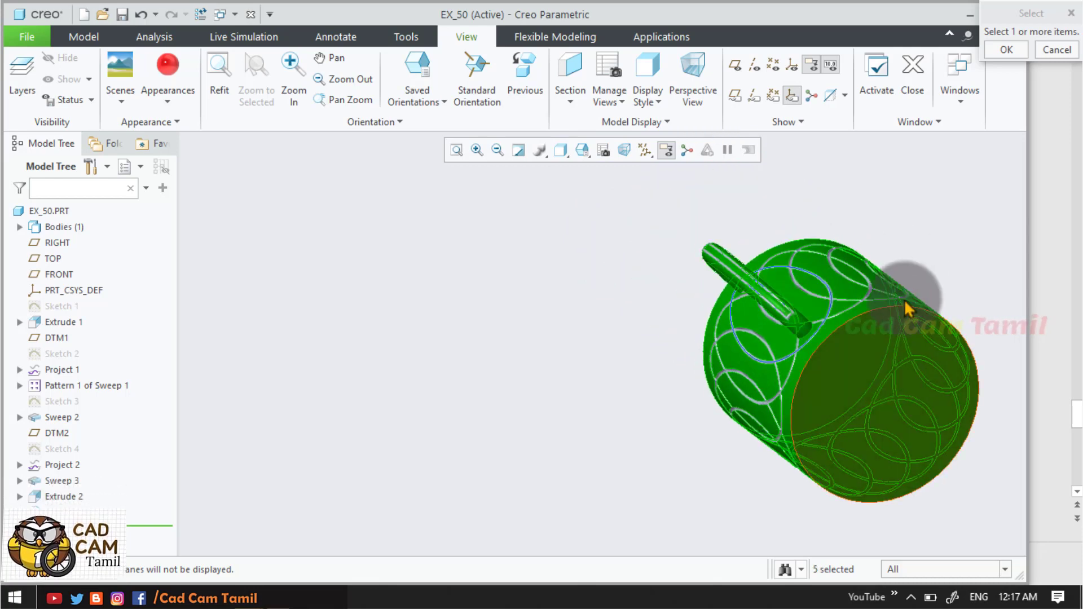
pyautogui.click(1007, 50)
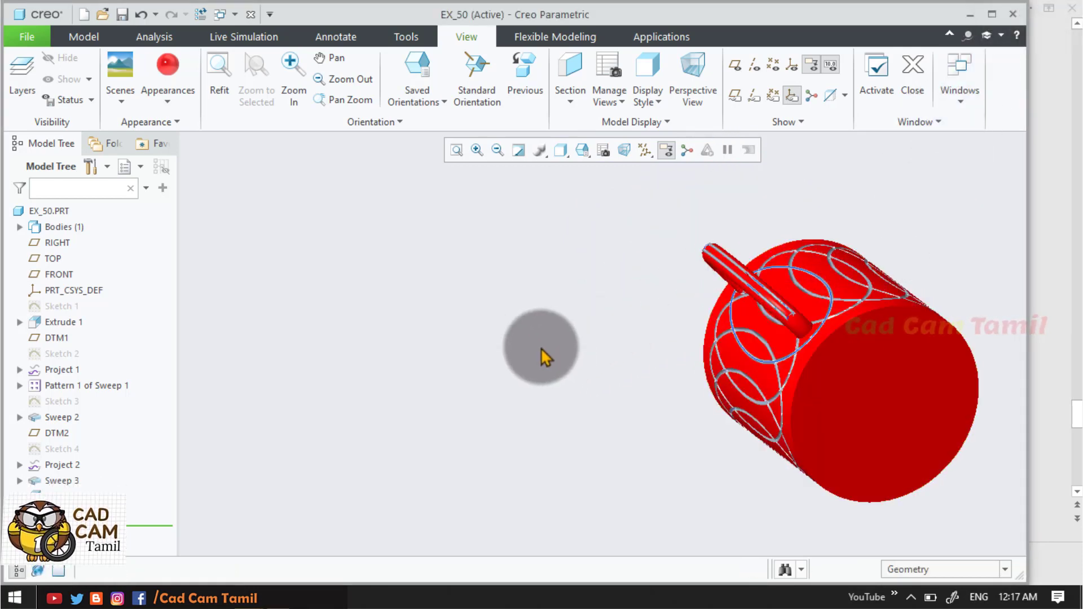
# Step: Apply a white appearance to the mug's inner wall and inside floor
pyautogui.moveTo(540, 348)
pyautogui.mouseDown(button='middle')
pyautogui.moveTo(618, 359)
pyautogui.moveTo(495, 401)
pyautogui.moveTo(564, 369)
pyautogui.moveTo(506, 370)
pyautogui.mouseUp(button='middle')
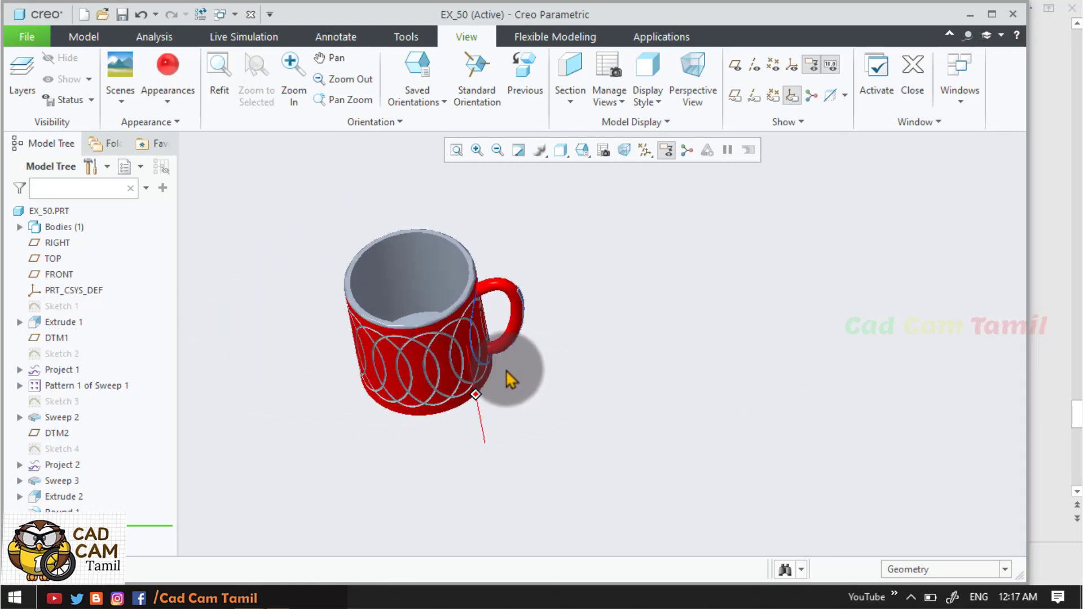
pyautogui.scroll(4, 506, 370)
pyautogui.click(179, 101)
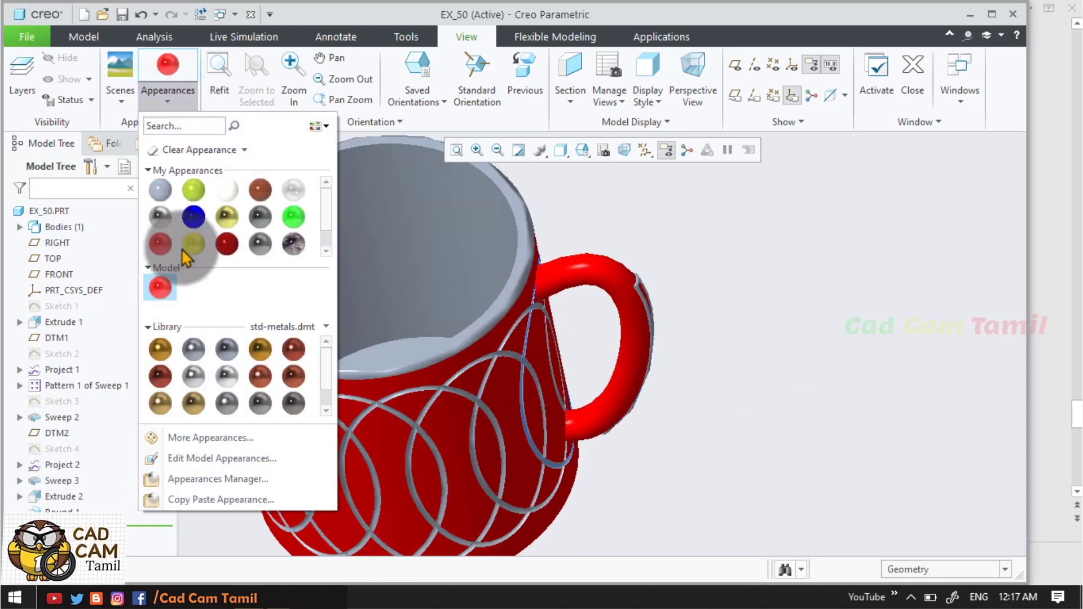
pyautogui.click(227, 189)
pyautogui.click(385, 249)
pyautogui.moveTo(616, 242); pyautogui.dragTo(499, 265, button='middle')
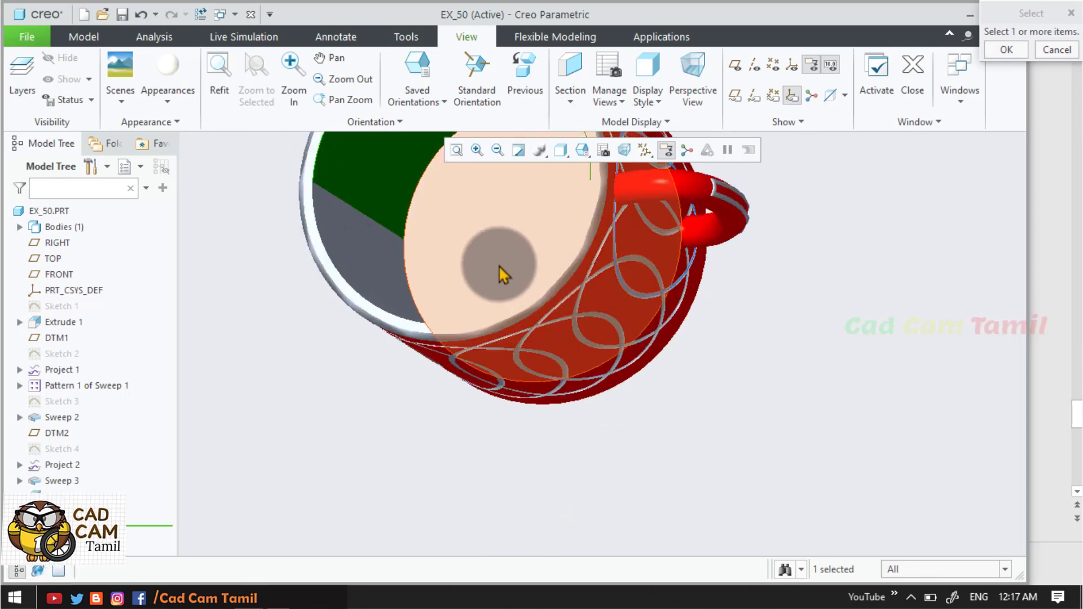
pyautogui.keyDown('ctrl'); pyautogui.click(499, 265); pyautogui.keyUp('ctrl')
pyautogui.keyDown('ctrl'); pyautogui.click(374, 260); pyautogui.keyUp('ctrl')
pyautogui.click(1007, 49)
pyautogui.moveTo(913, 317); pyautogui.dragTo(759, 454, button='middle')
pyautogui.scroll(3, 822, 376)
pyautogui.scroll(-5, 673, 437)
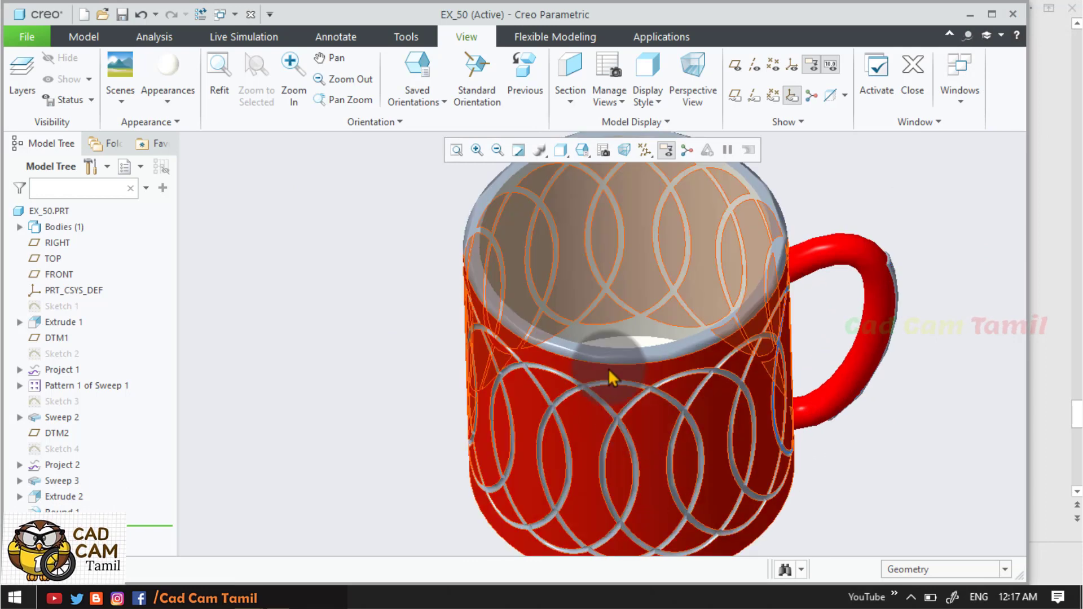
# Step: Apply a bright green appearance to the rim's top face and its rounded outer edge
pyautogui.click(178, 103)
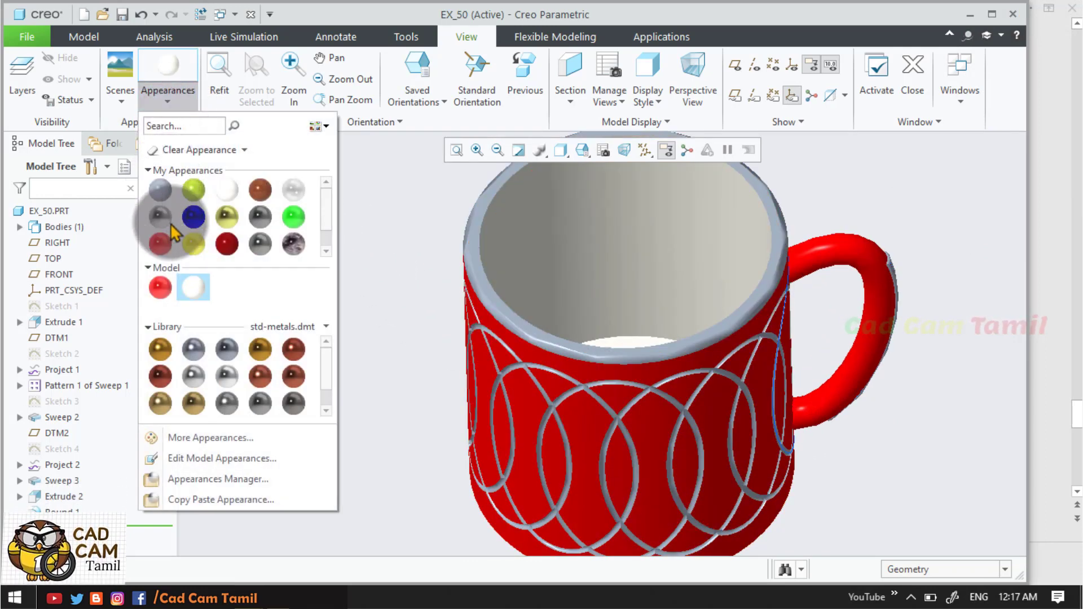
pyautogui.click(292, 217)
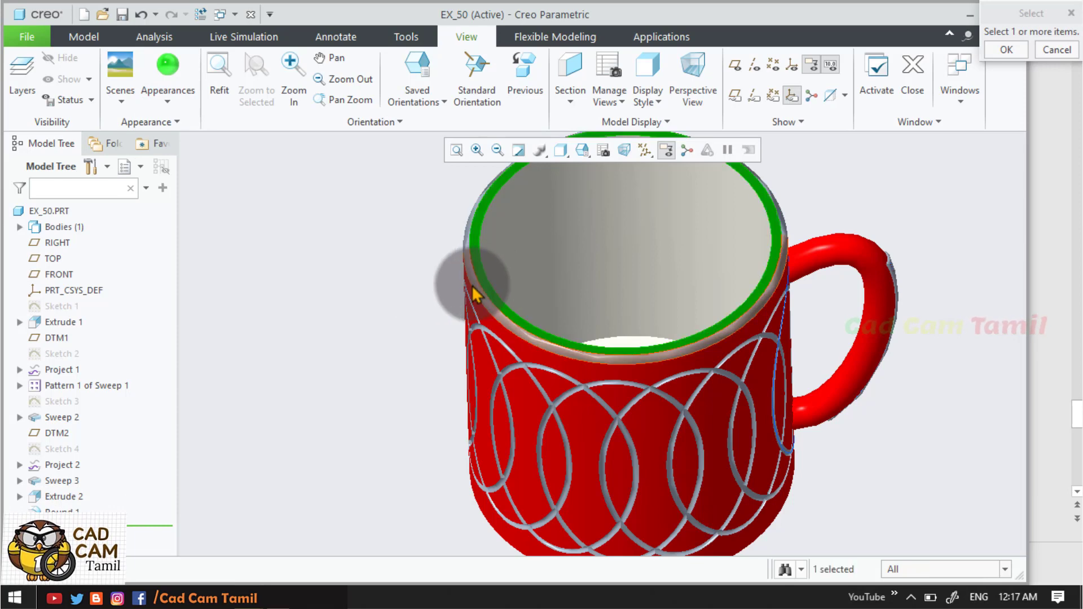
pyautogui.keyDown('ctrl'); pyautogui.click(472, 285); pyautogui.keyUp('ctrl')
pyautogui.click(997, 51)
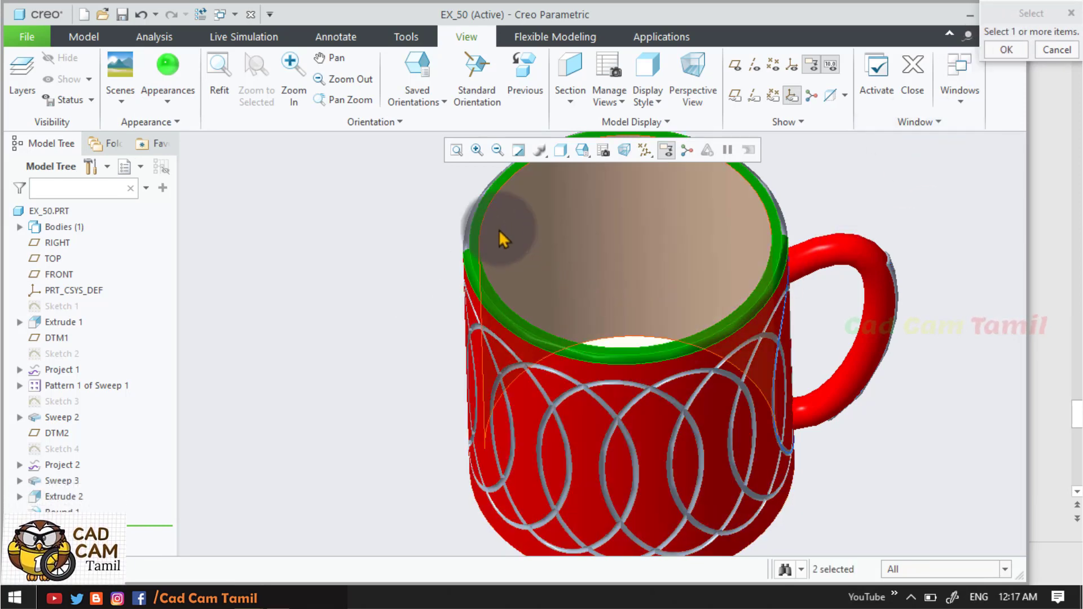
pyautogui.click(473, 236)
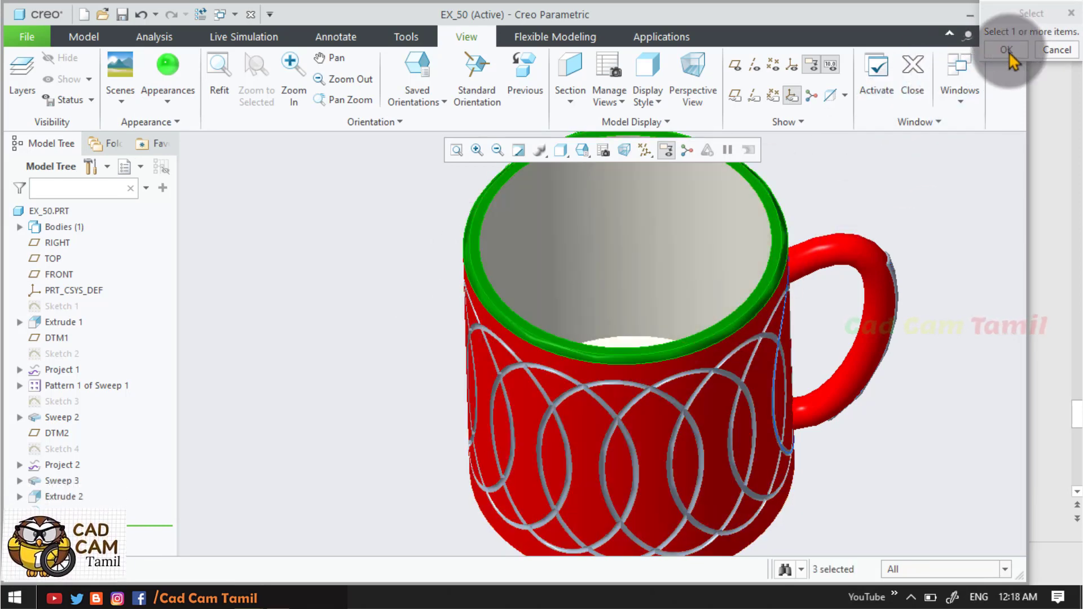
pyautogui.click(1007, 49)
pyautogui.moveTo(916, 279); pyautogui.dragTo(664, 405, button='middle')
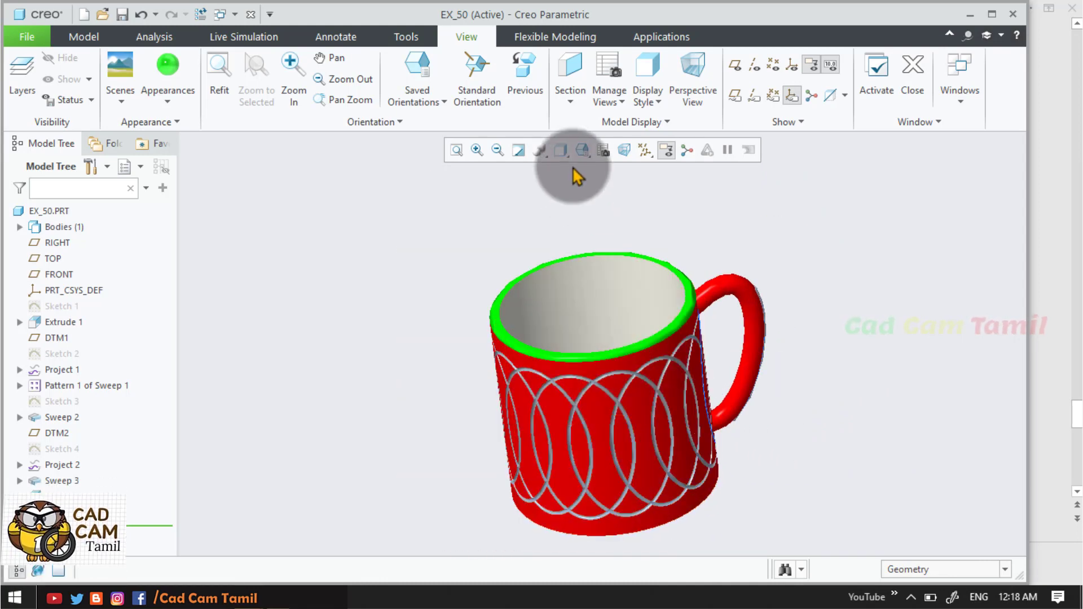
# Step: Set the display style to Shading With Reflections and view the coloured mug from several sides
pyautogui.click(582, 150)
pyautogui.click(554, 158)
pyautogui.click(556, 156)
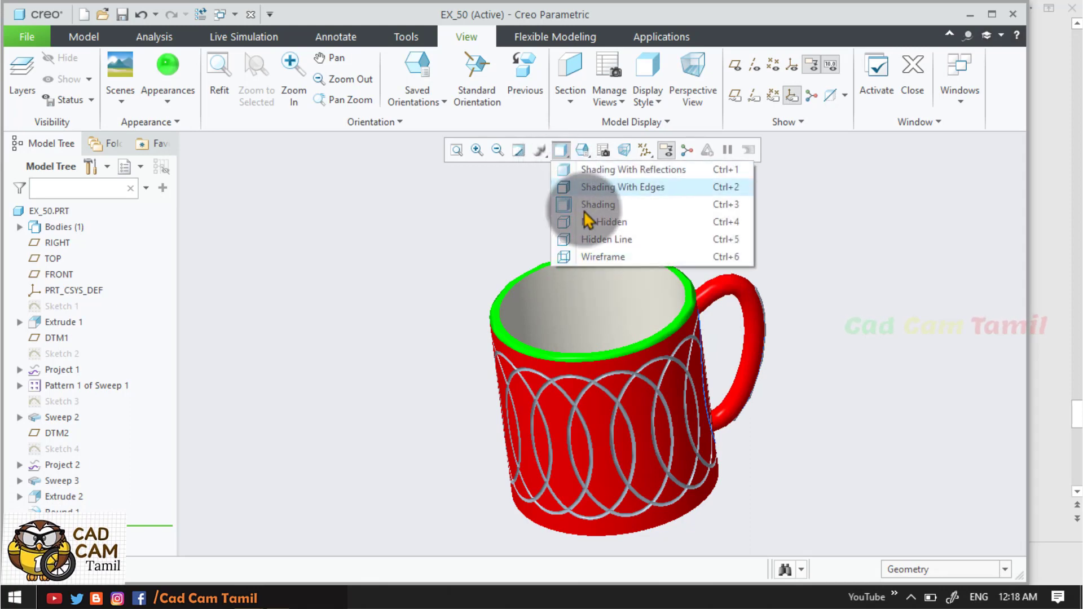
pyautogui.click(580, 167)
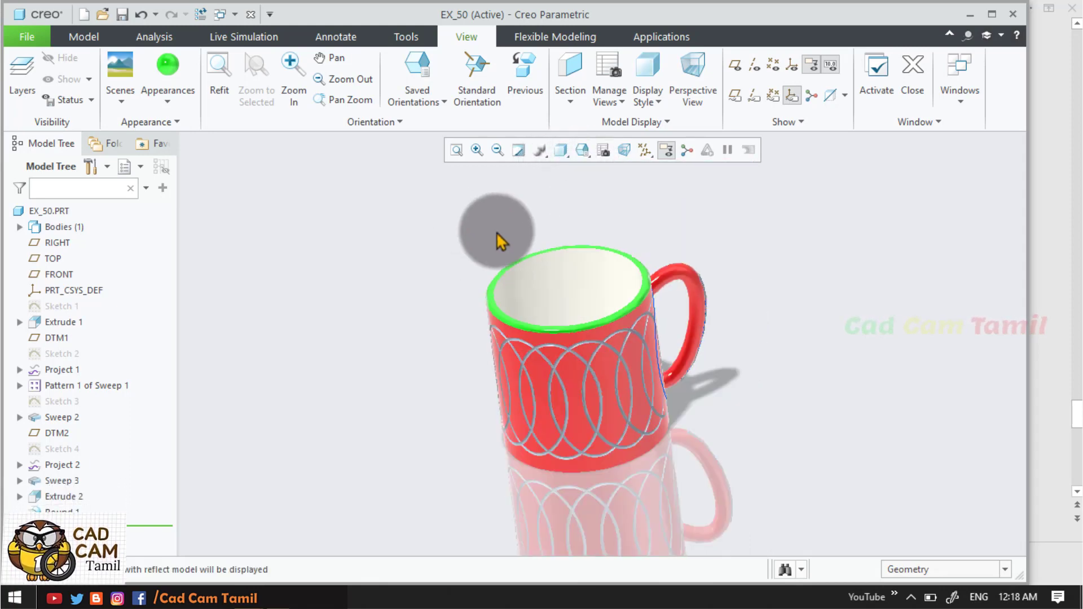
pyautogui.moveTo(497, 232); pyautogui.dragTo(575, 388, button='middle')
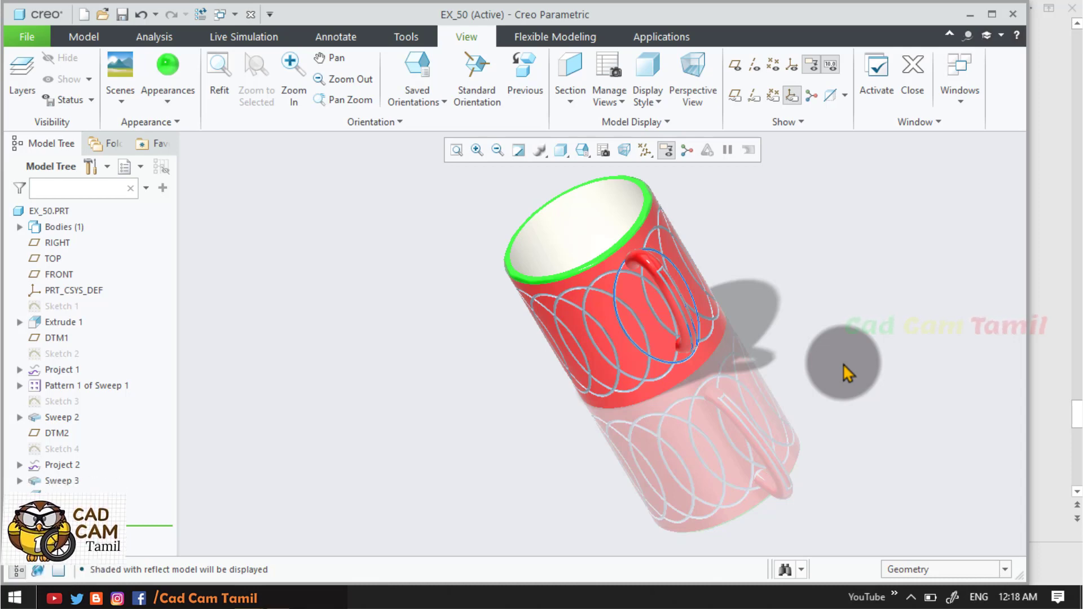
pyautogui.moveTo(846, 373); pyautogui.dragTo(675, 378, button='middle')
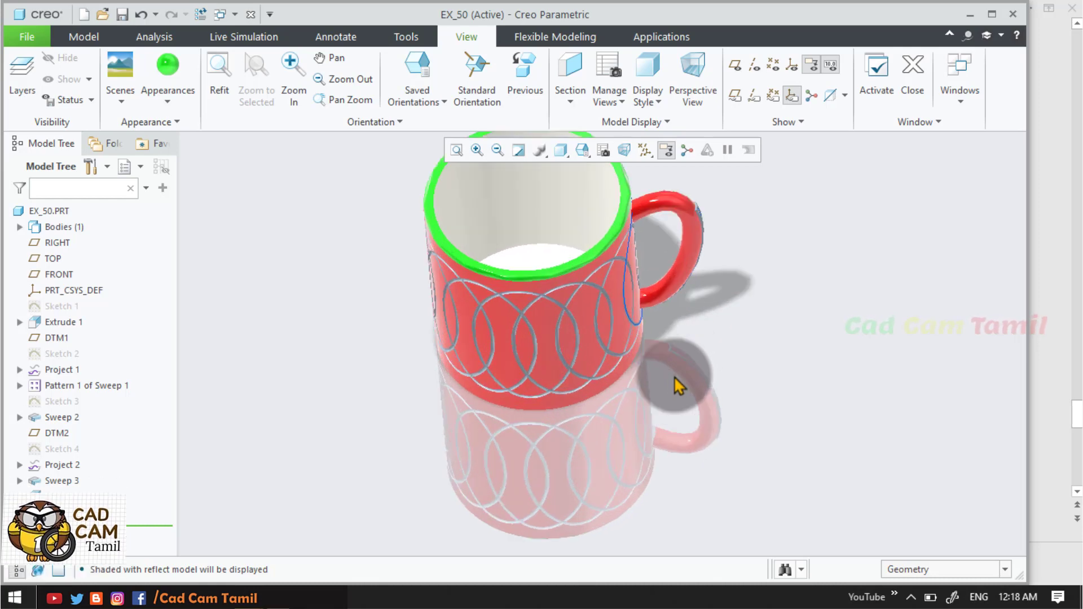